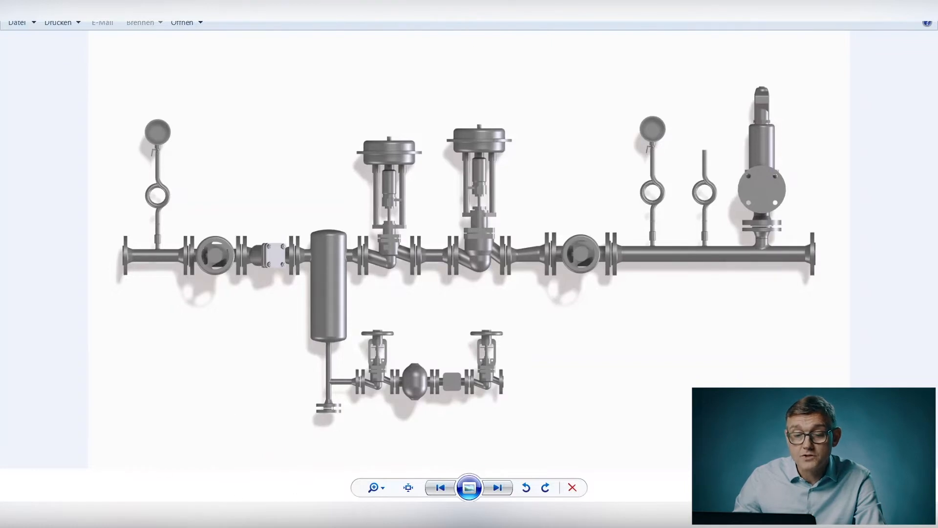
# Switch to the browser with the ARI-Armaturen website and open myValve through the myARI portal
pyautogui.click(132, 517)
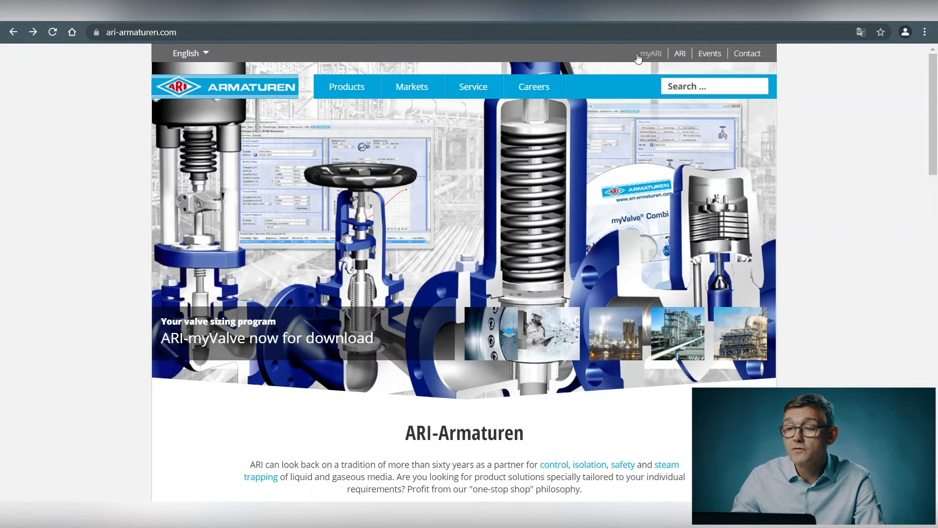
pyautogui.moveTo(455, 87)
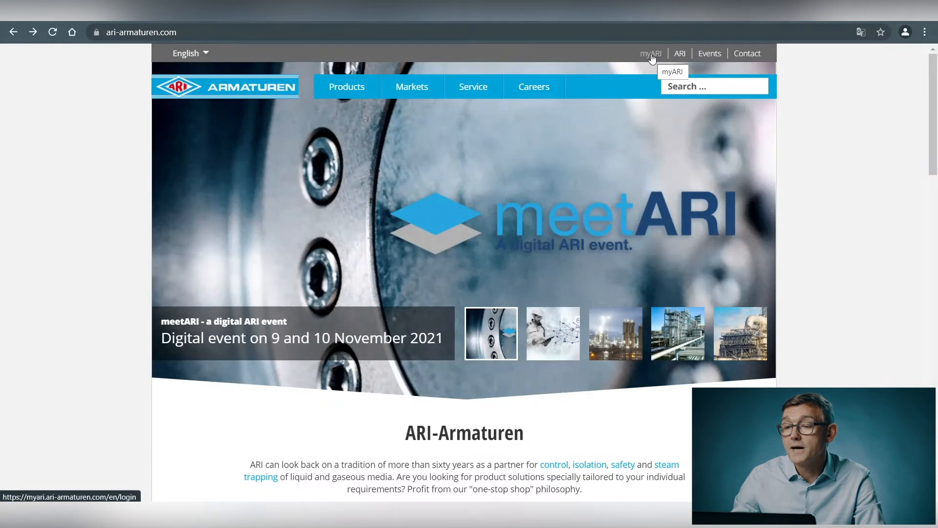
pyautogui.click(651, 55)
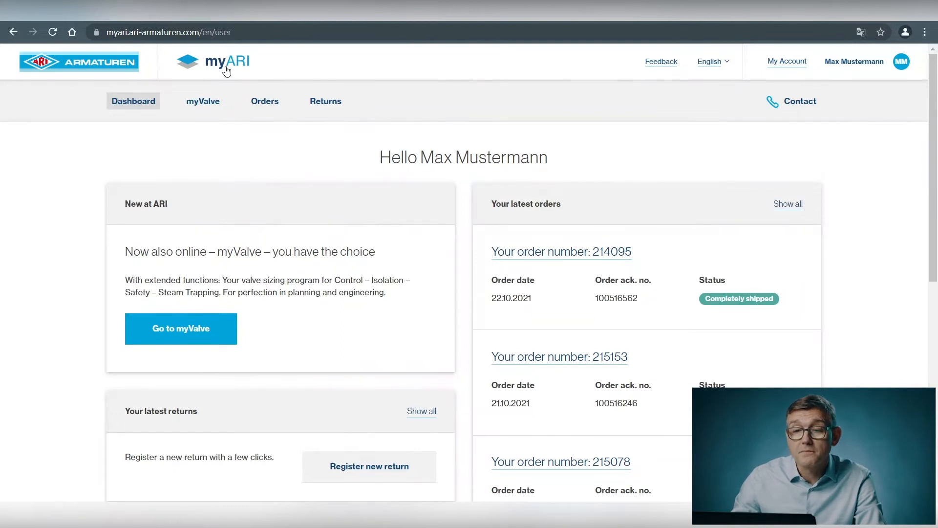
pyautogui.click(203, 102)
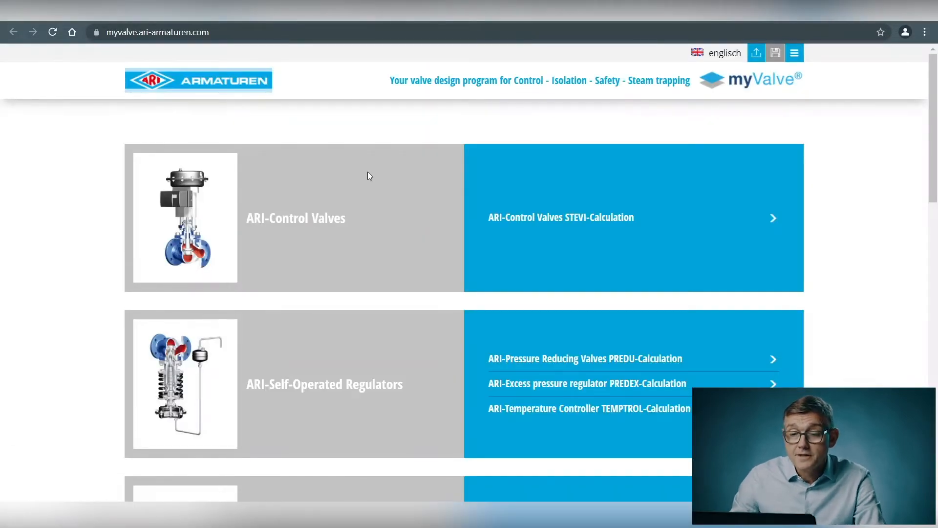
# Look through the valve categories and calculation modules offered on the myValve start page, from control valves to steam traps
pyautogui.scroll(-3, 367, 173)
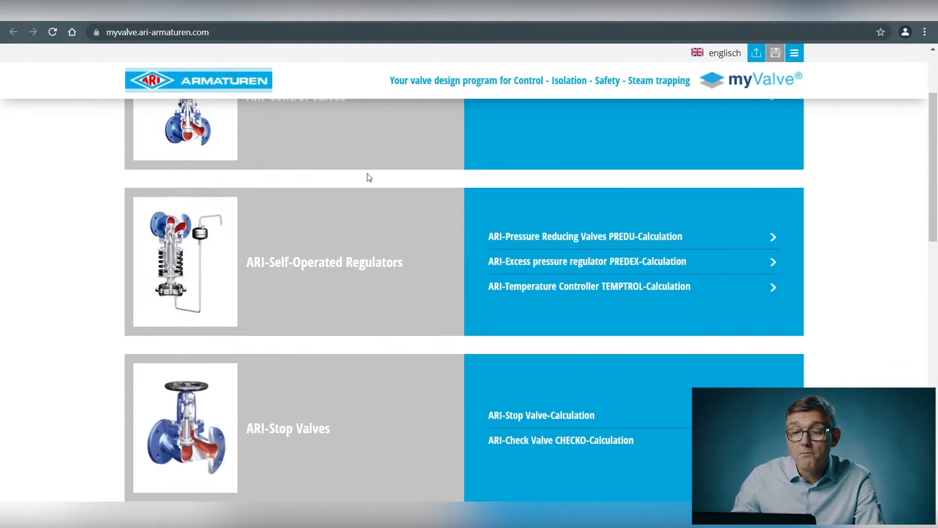
pyautogui.scroll(3, 369, 177)
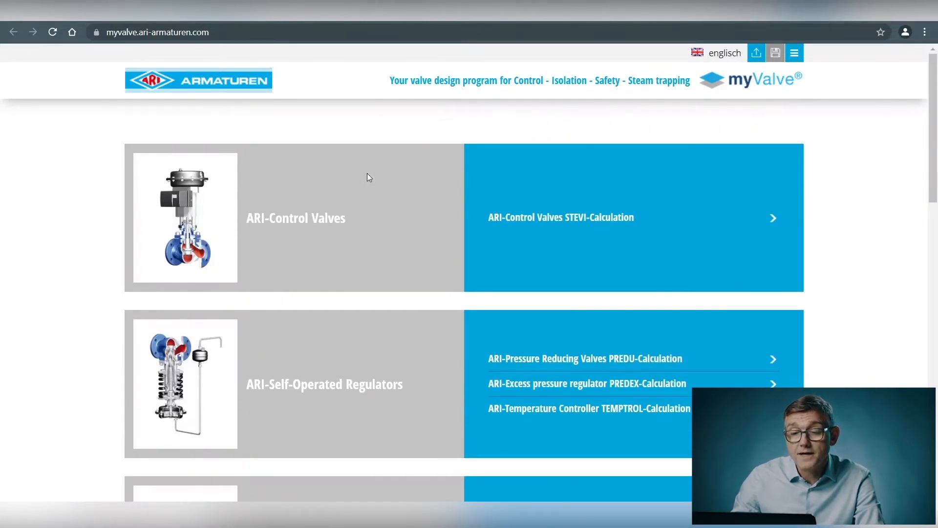
pyautogui.scroll(-4, 369, 177)
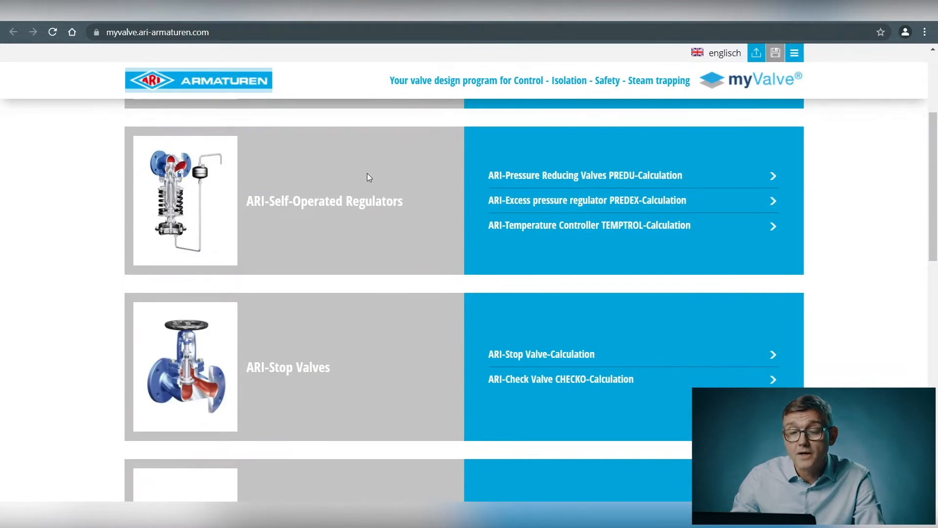
pyautogui.scroll(-12, 369, 177)
pyautogui.scroll(-3, 369, 177)
pyautogui.scroll(5, 369, 177)
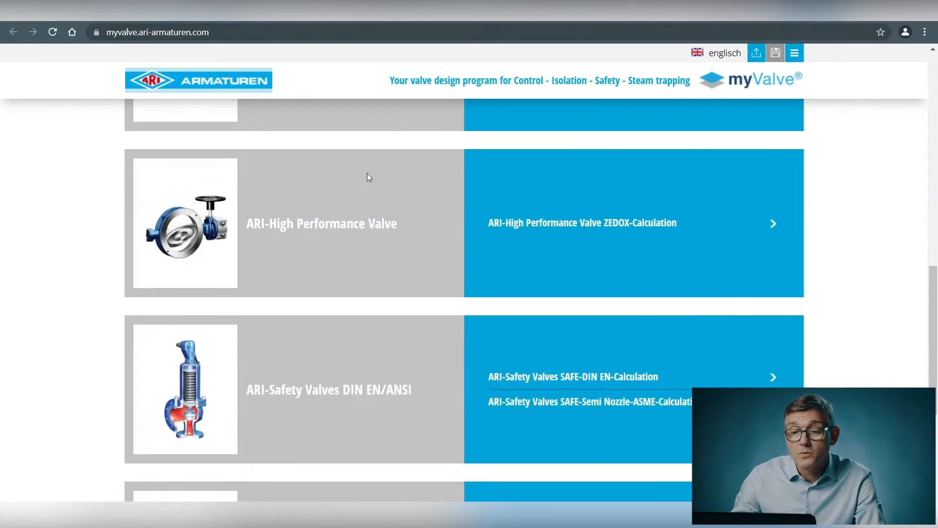
pyautogui.scroll(14, 369, 177)
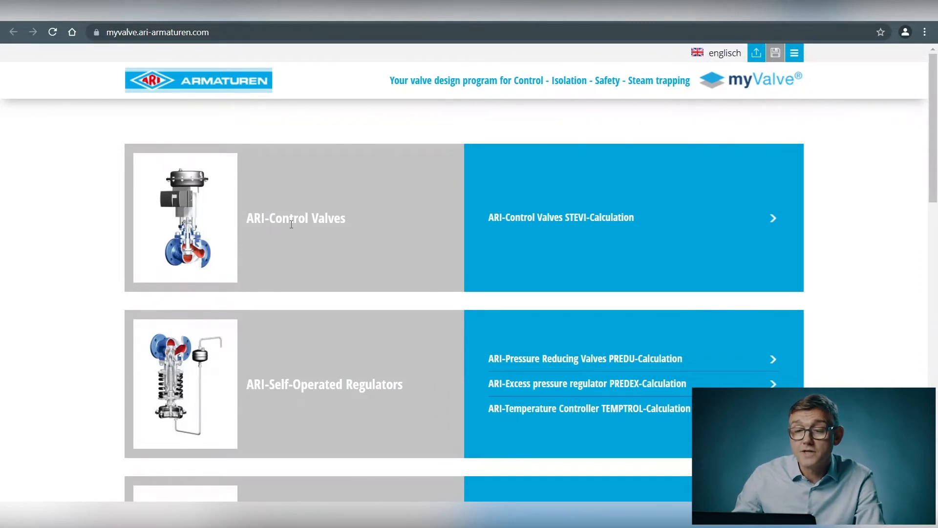
pyautogui.scroll(-3, 222, 225)
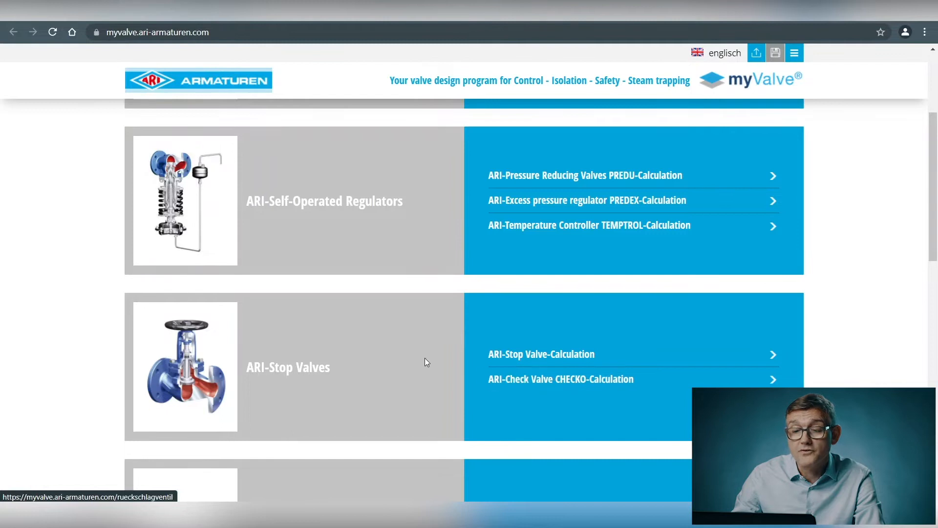
pyautogui.scroll(-5, 424, 359)
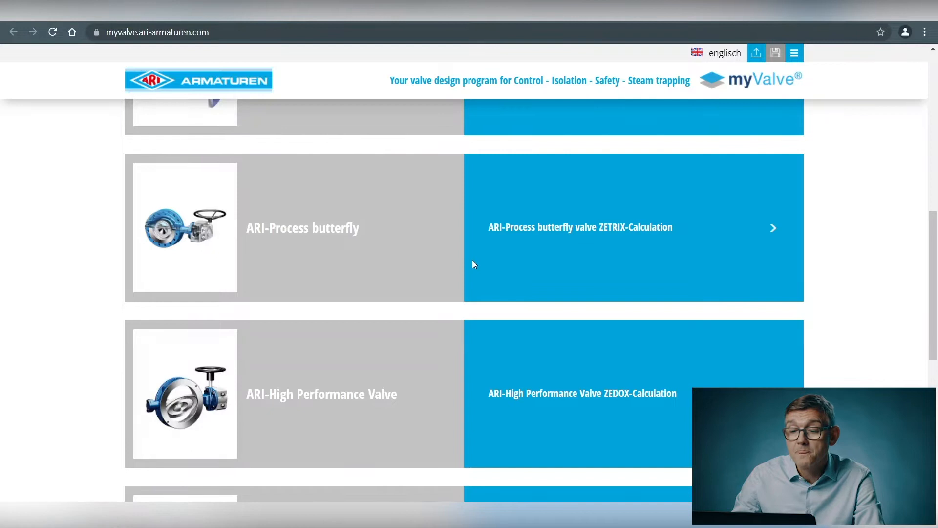
pyautogui.scroll(-3, 472, 260)
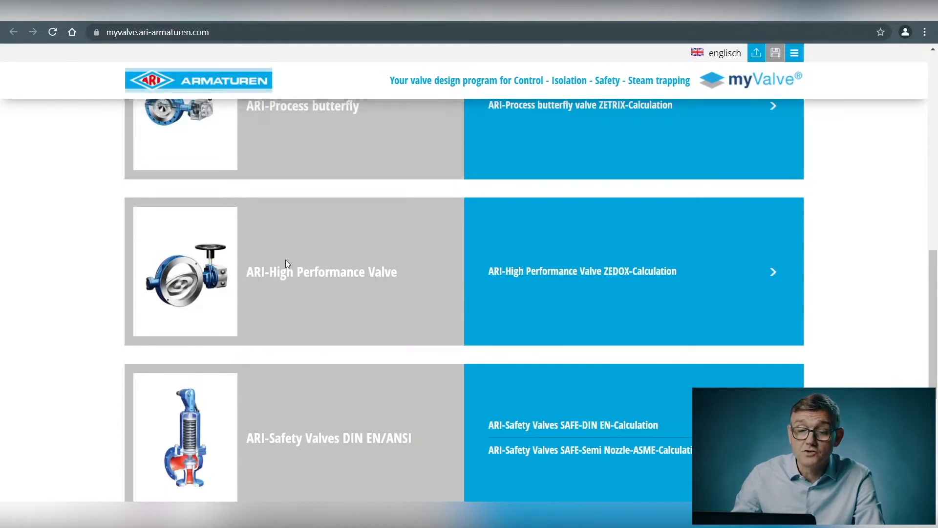
pyautogui.scroll(-5, 285, 260)
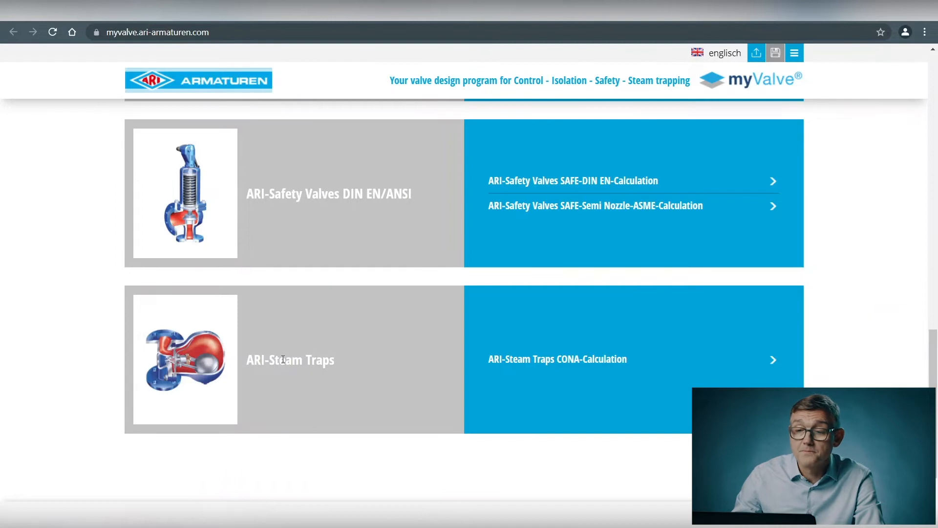
# Open the ARI-Control Valves STEVI calculation and view the list of other modules reachable from it
pyautogui.scroll(17, 283, 359)
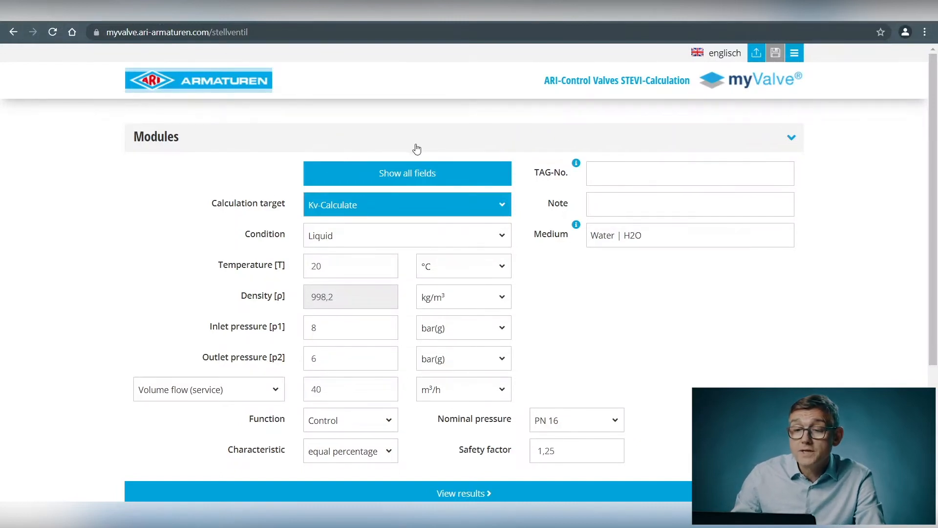
pyautogui.click(789, 139)
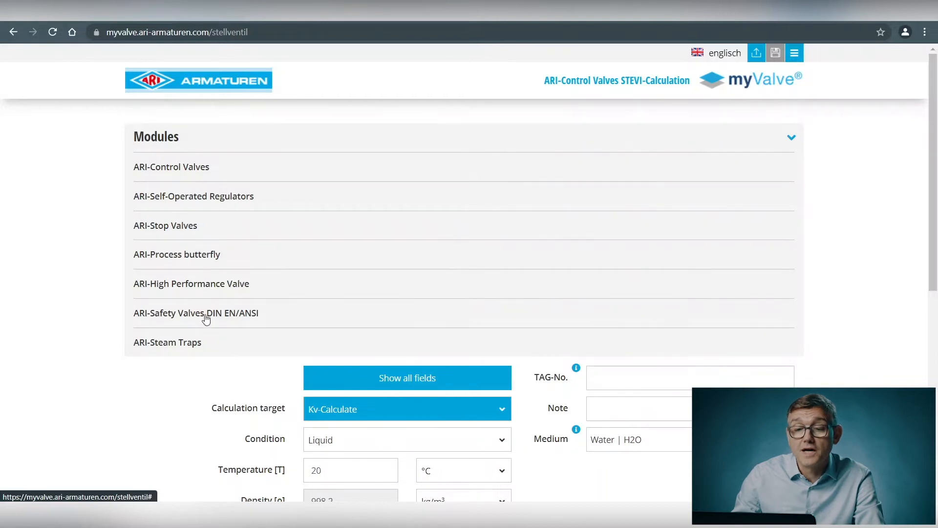
pyautogui.click(194, 141)
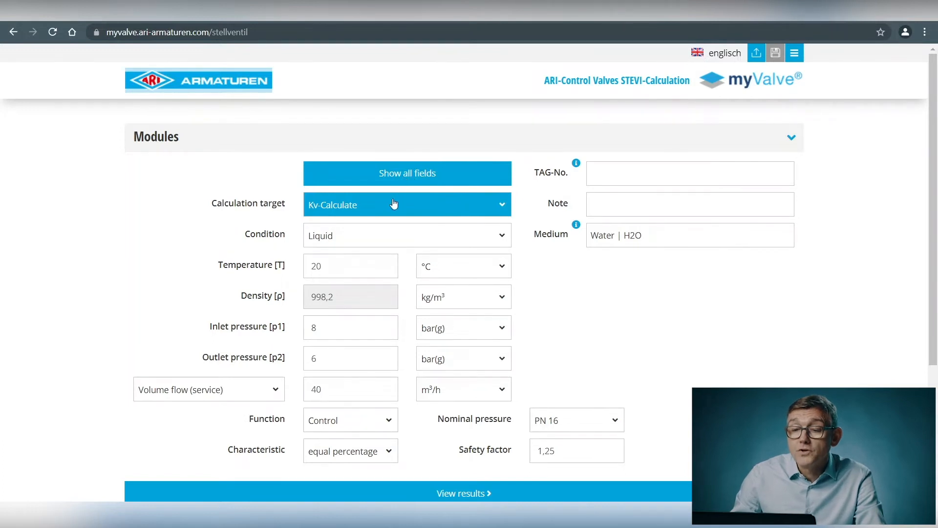
# Show all fields of the STEVI calculation form and review the additional medium parameters
pyautogui.click(408, 174)
pyautogui.scroll(-3, 400, 230)
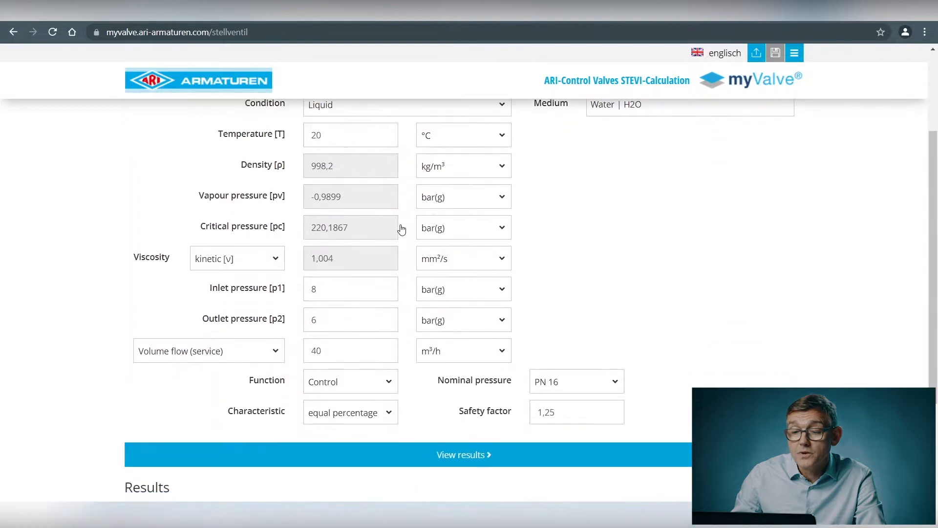
pyautogui.scroll(2, 402, 229)
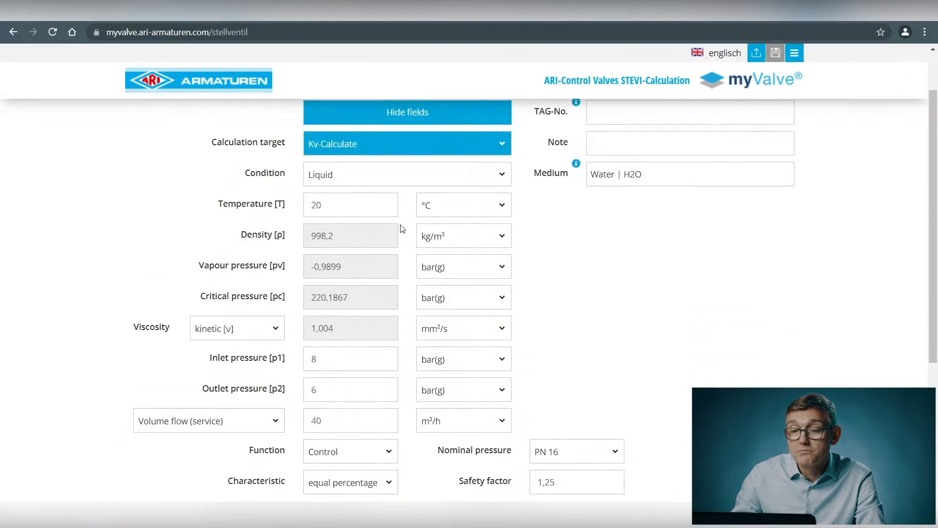
pyautogui.scroll(-1, 385, 211)
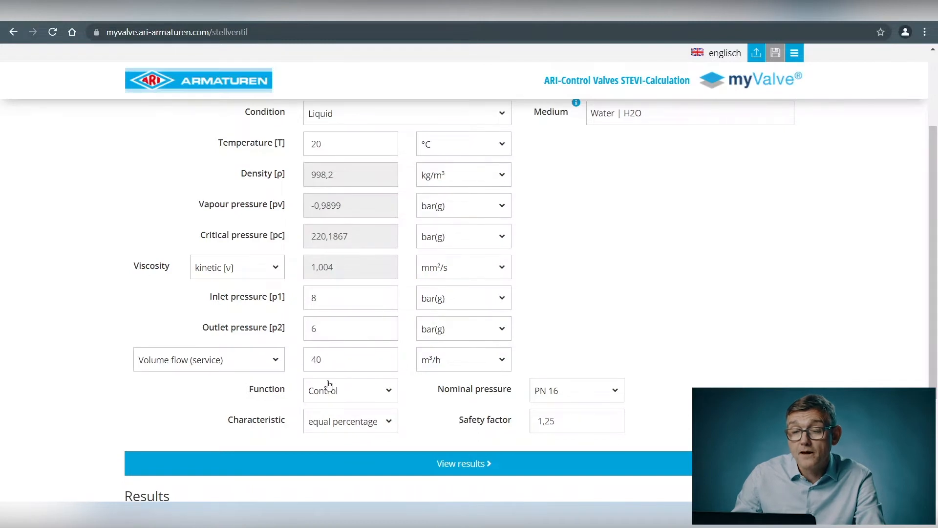
pyautogui.scroll(-1, 328, 386)
pyautogui.scroll(1, 327, 385)
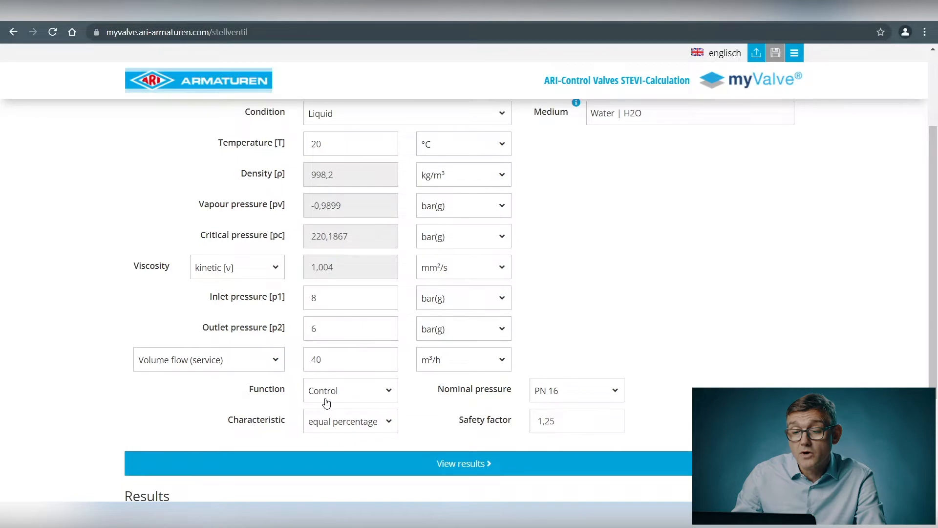
pyautogui.scroll(1, 337, 397)
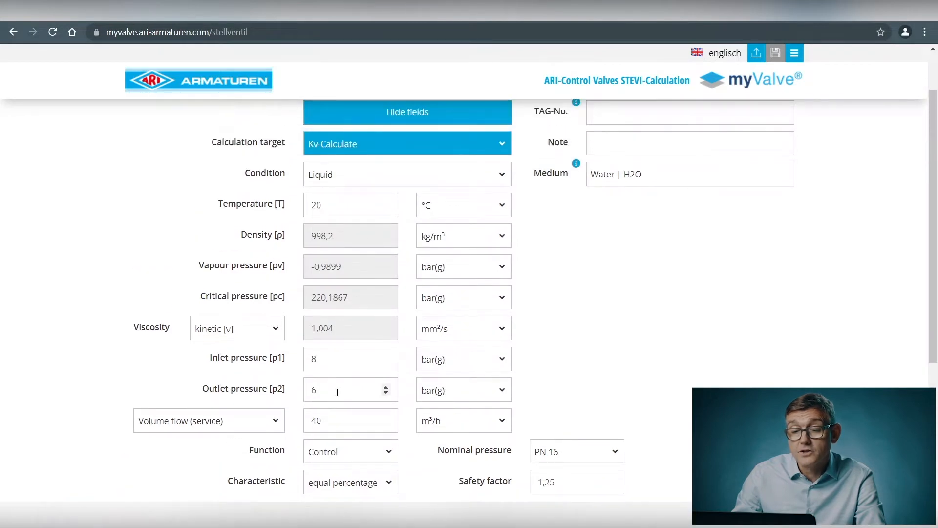
pyautogui.scroll(1, 339, 362)
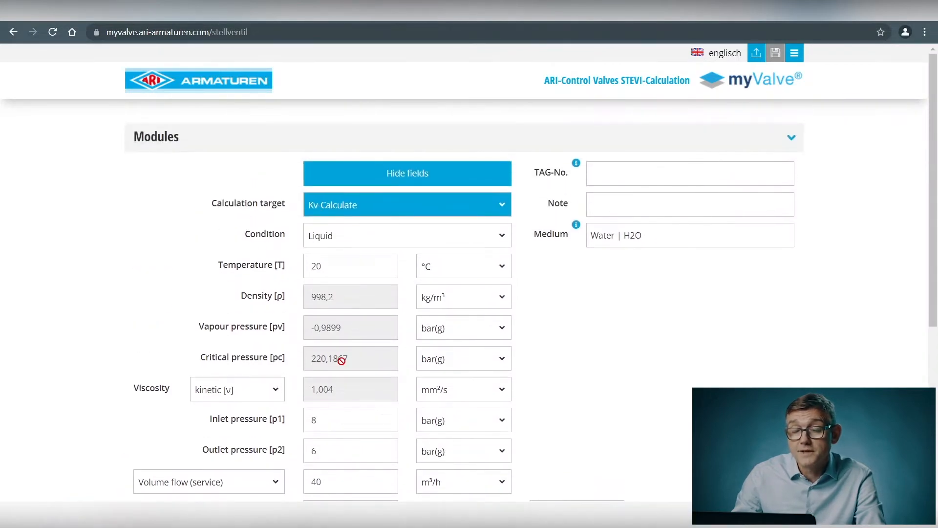
pyautogui.moveTo(341, 360)
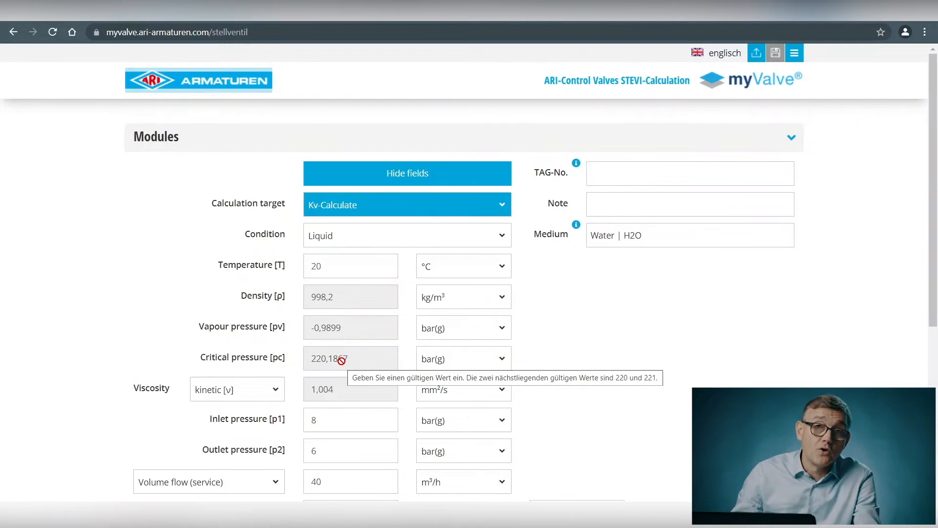
pyautogui.moveTo(351, 328)
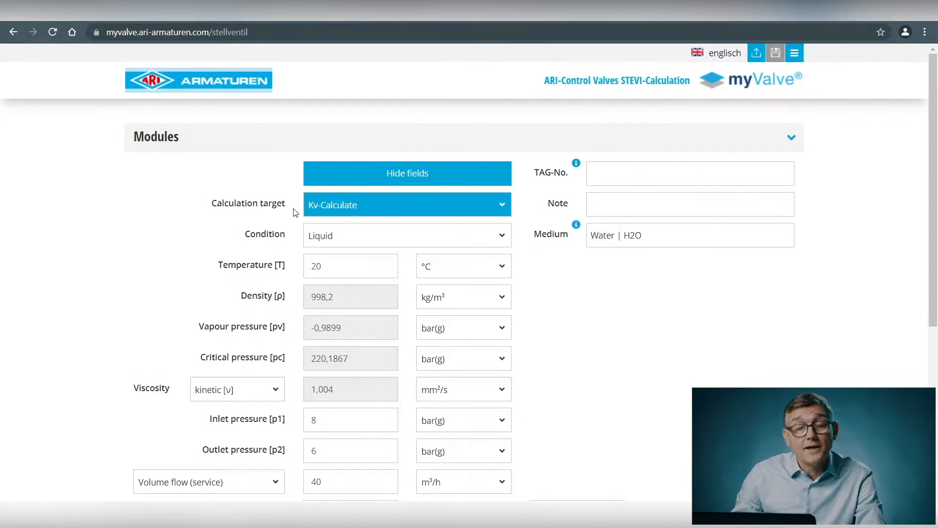
# Select Kv-Calculate as the calculation target and set the condition to Saturated steam
pyautogui.click(450, 209)
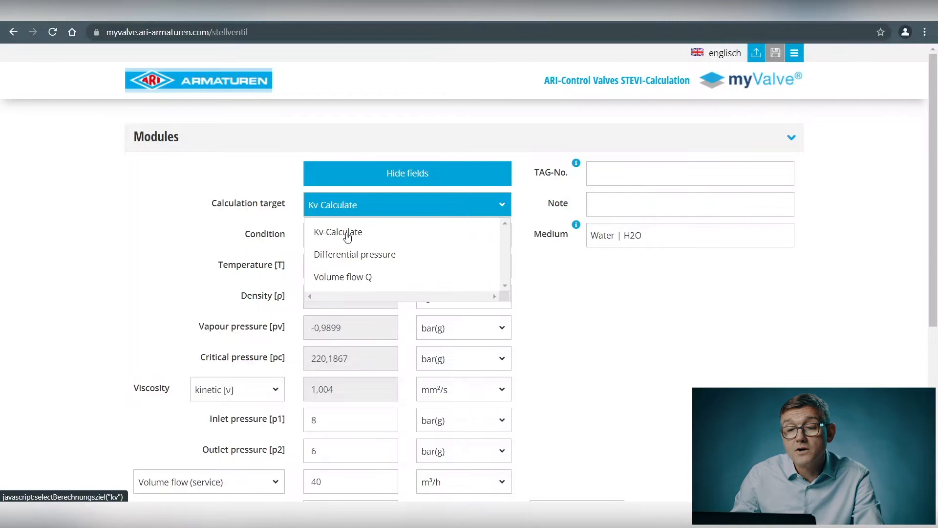
pyautogui.click(346, 236)
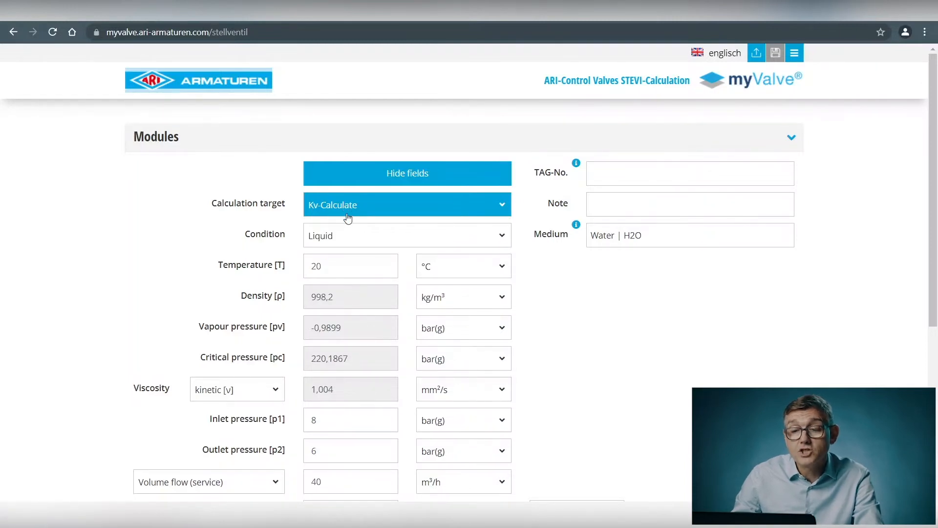
pyautogui.click(343, 239)
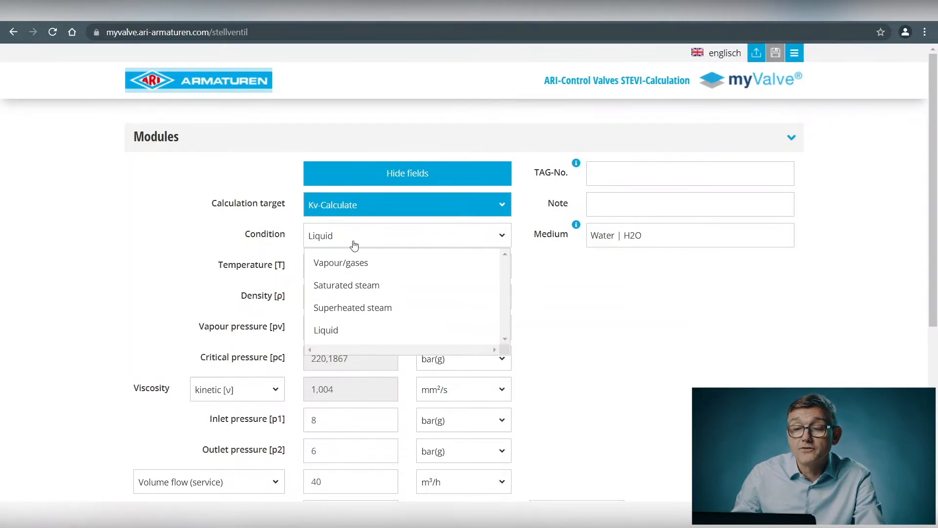
pyautogui.click(346, 288)
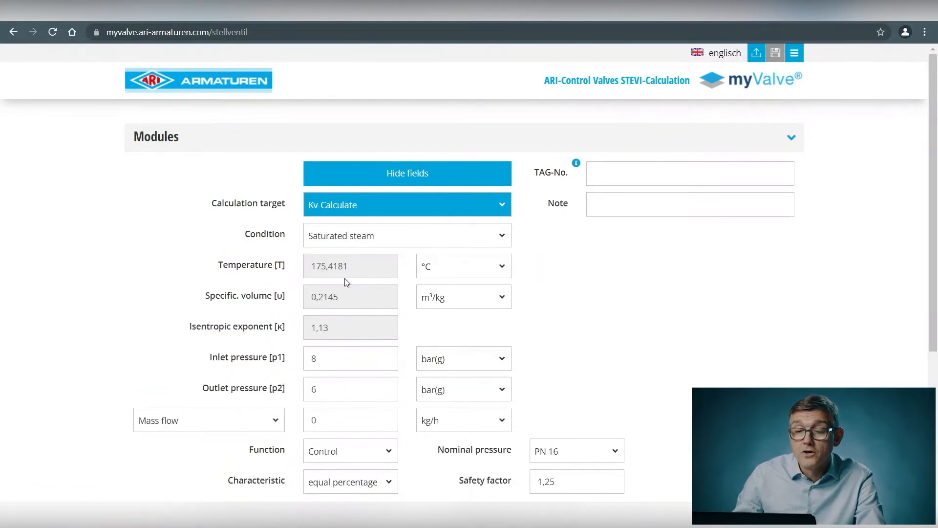
# Set the inlet pressure to 3,5 bar(g) and the outlet pressure to 2 bar(g)
pyautogui.scroll(-3, 345, 281)
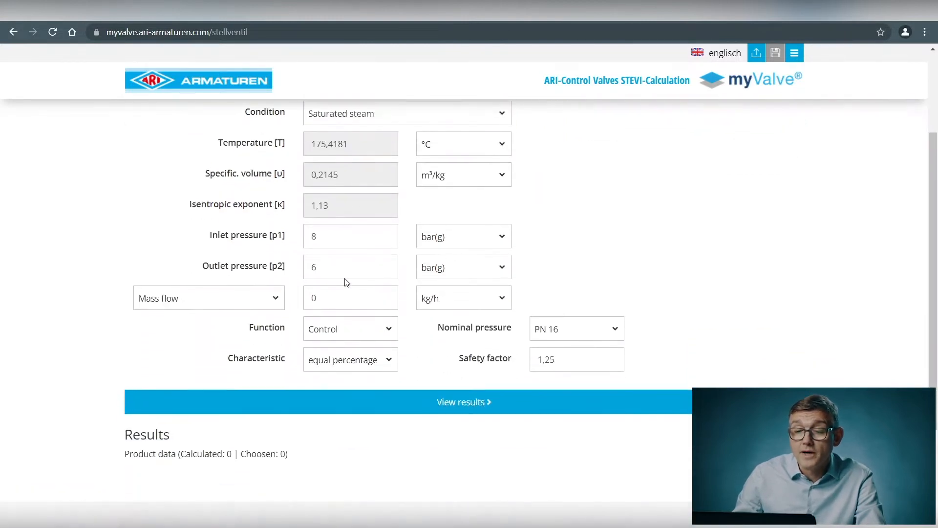
pyautogui.click(326, 236)
pyautogui.press('BackSpace')
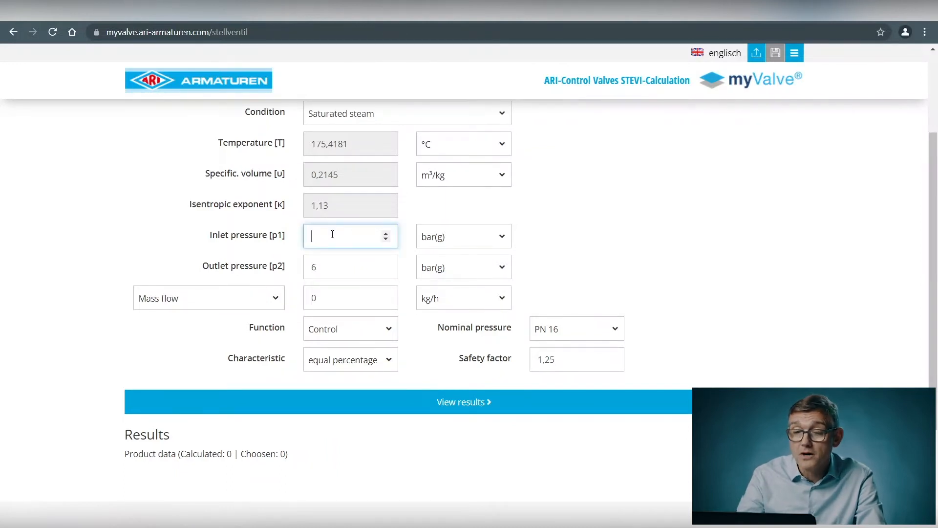
pyautogui.write('3,5')
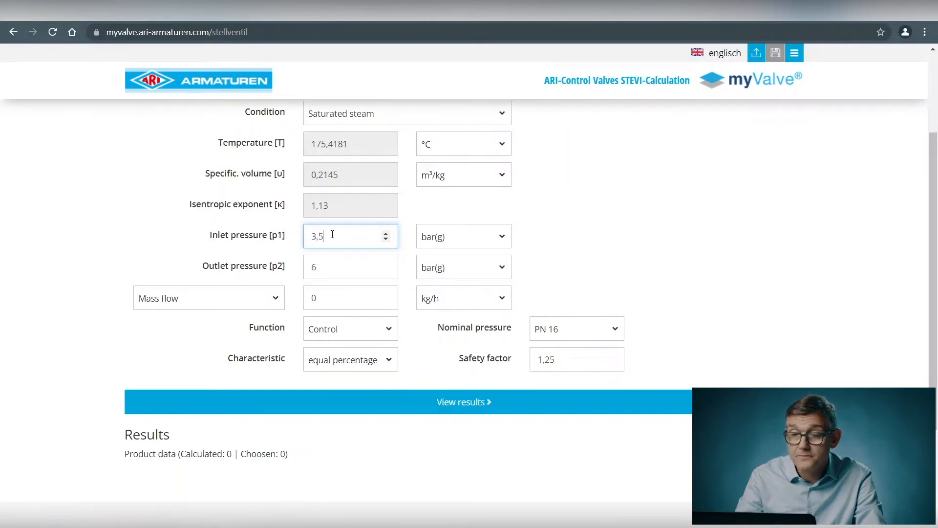
pyautogui.click(321, 269)
pyautogui.press('BackSpace')
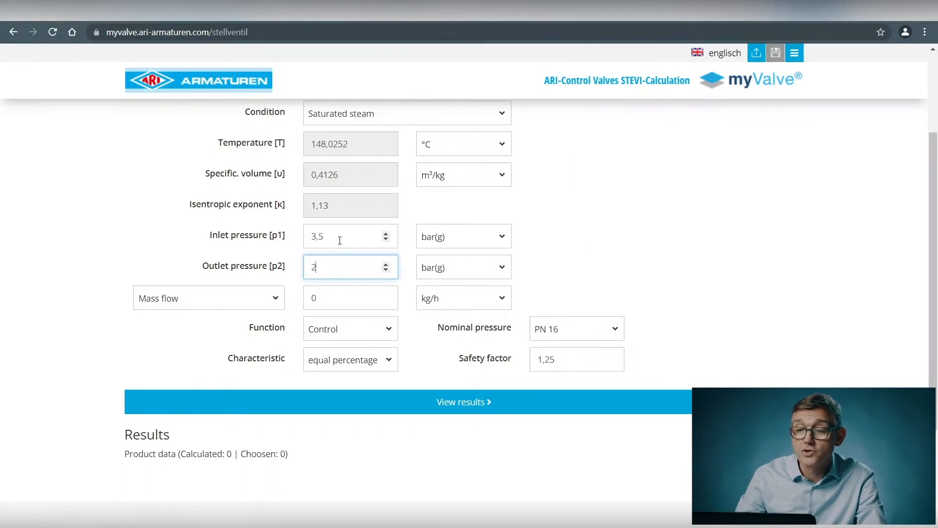
# Examine the pressure units available for the inlet pressure, keeping bar(g)
pyautogui.click(506, 238)
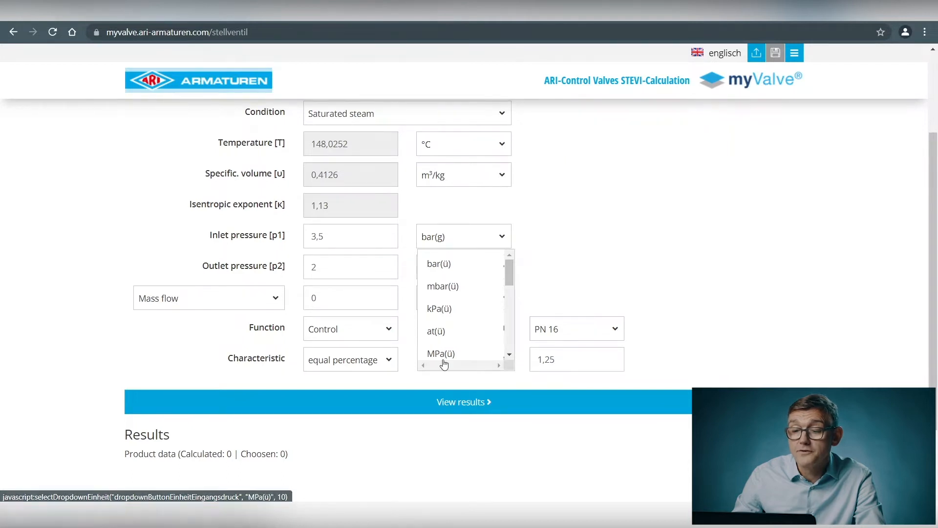
pyautogui.scroll(-5, 510, 362)
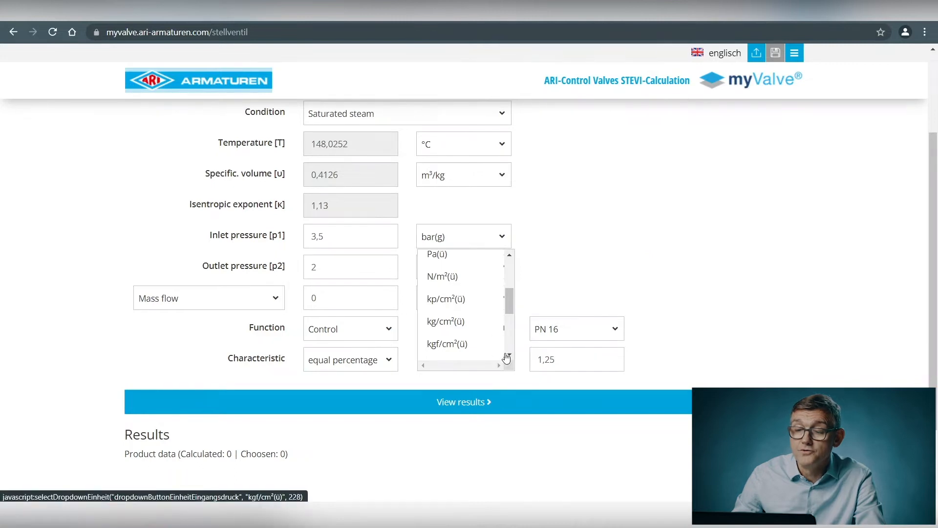
pyautogui.click(509, 354)
pyautogui.click(509, 355)
pyautogui.click(509, 354)
pyautogui.click(509, 354)
pyautogui.click(510, 355)
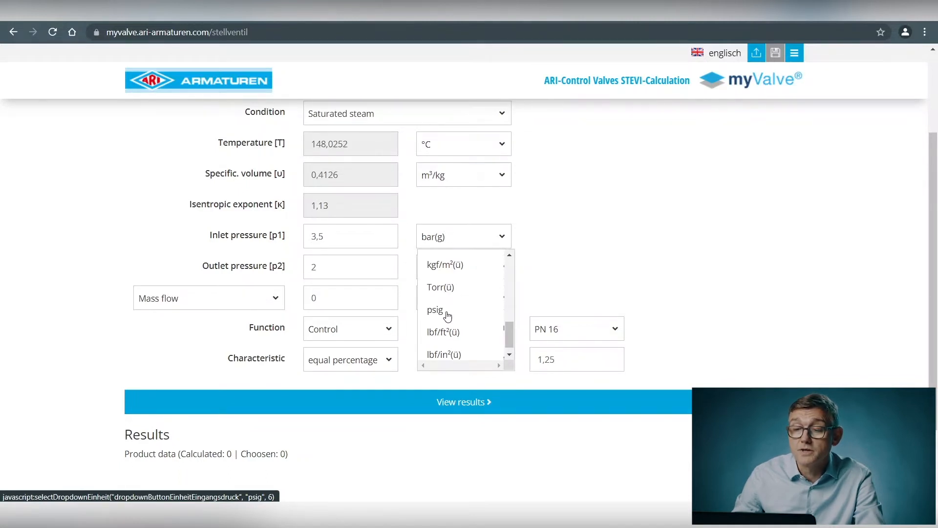
pyautogui.scroll(4, 448, 316)
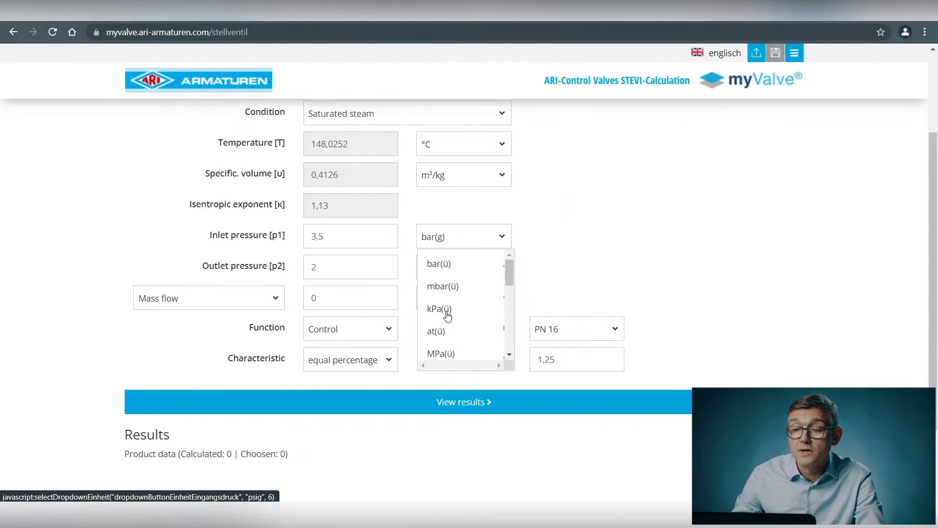
pyautogui.click(458, 241)
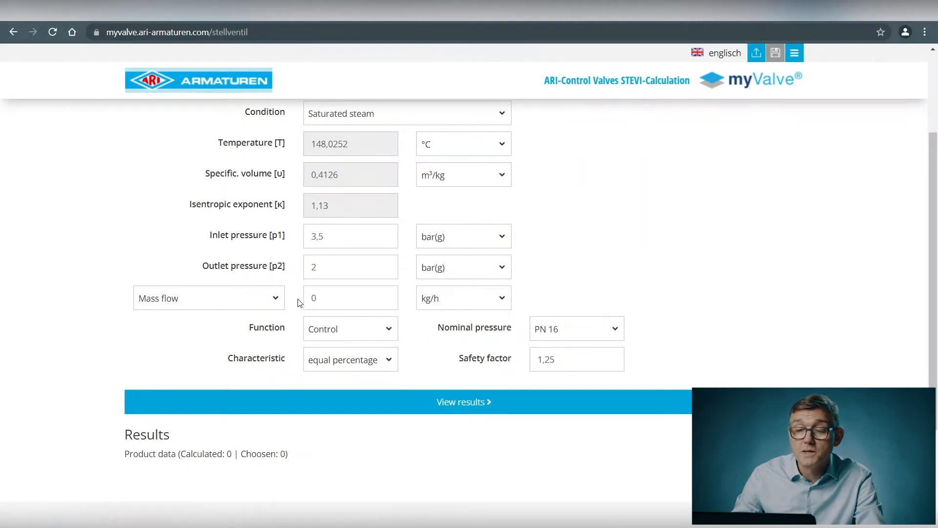
# Select Mass flow as the flow type and set it to 150 kg/h
pyautogui.click(277, 302)
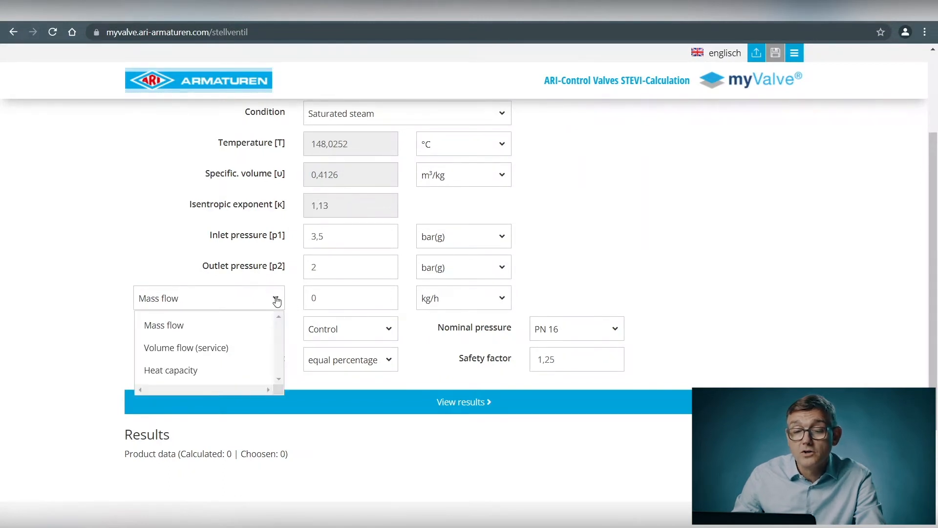
pyautogui.click(179, 332)
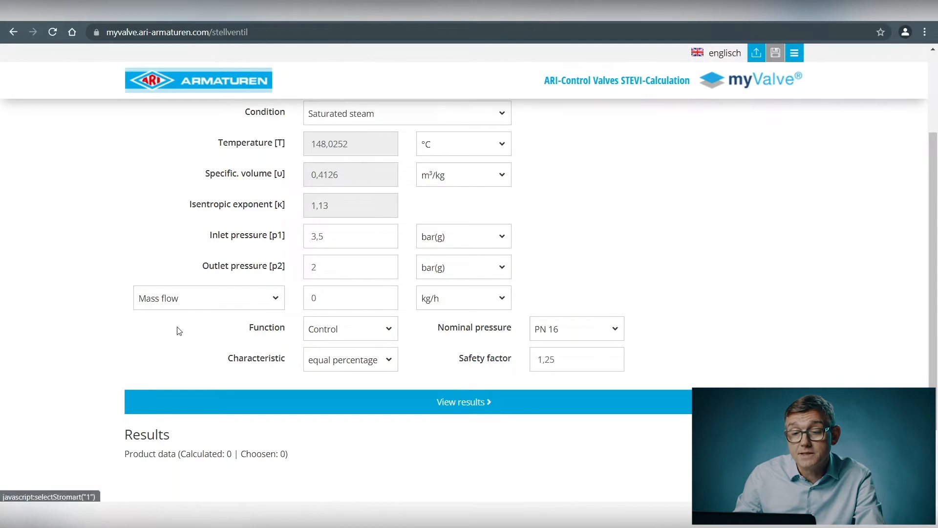
pyautogui.click(323, 299)
pyautogui.write('1')
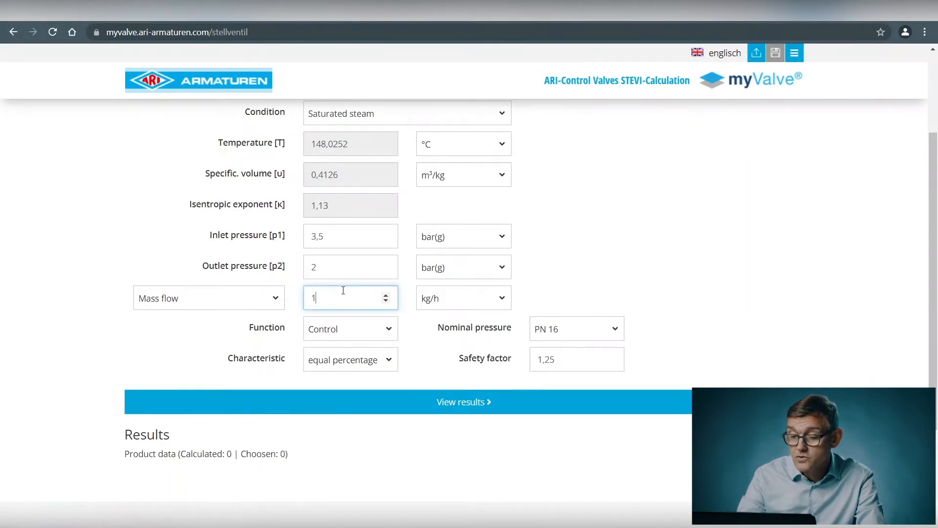
pyautogui.write('50')
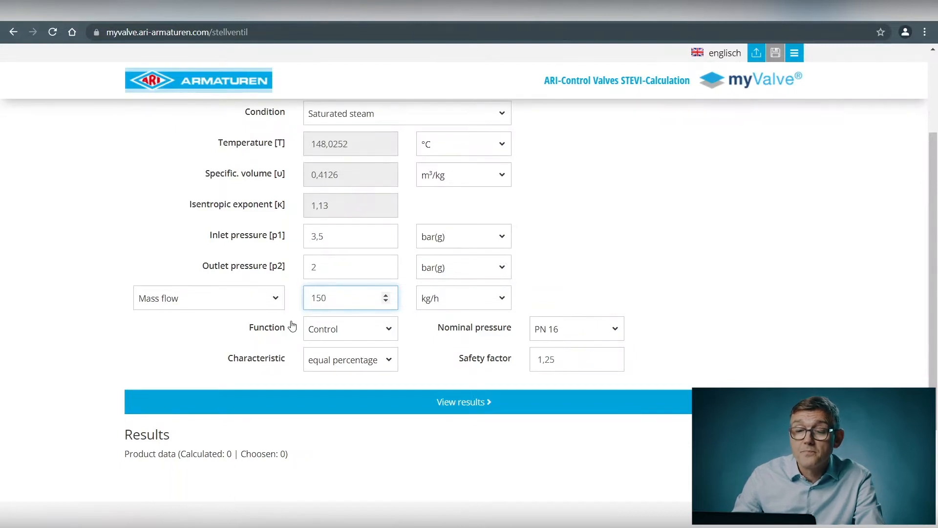
# Set the valve function to Control and the characteristic to equal percentage
pyautogui.click(391, 331)
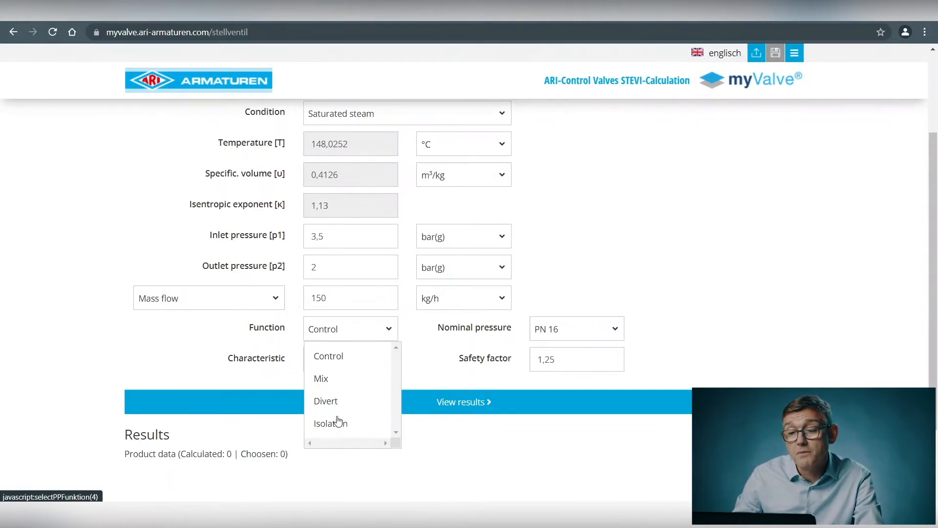
pyautogui.click(336, 359)
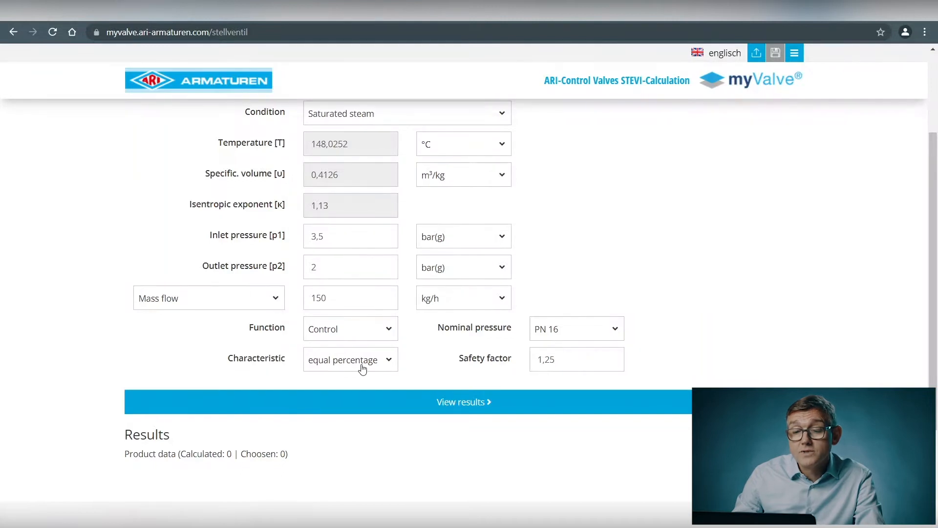
pyautogui.click(389, 361)
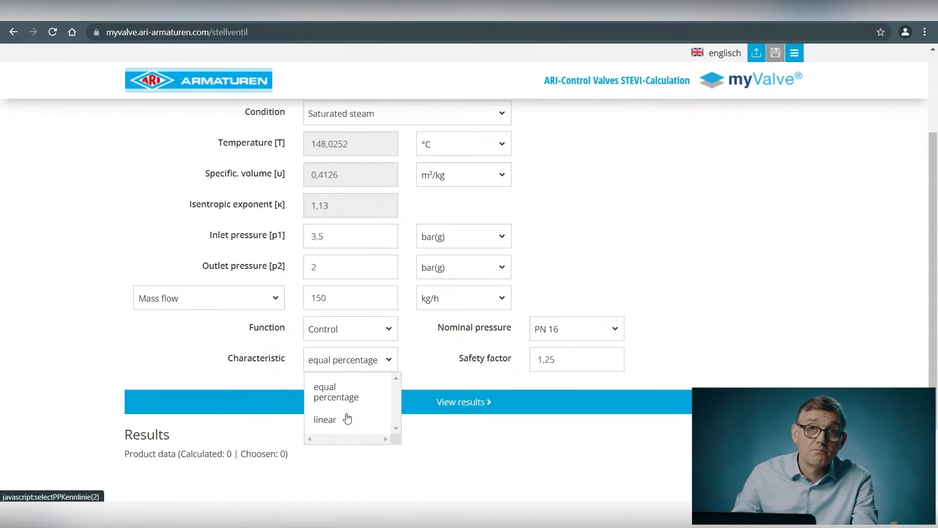
pyautogui.click(330, 392)
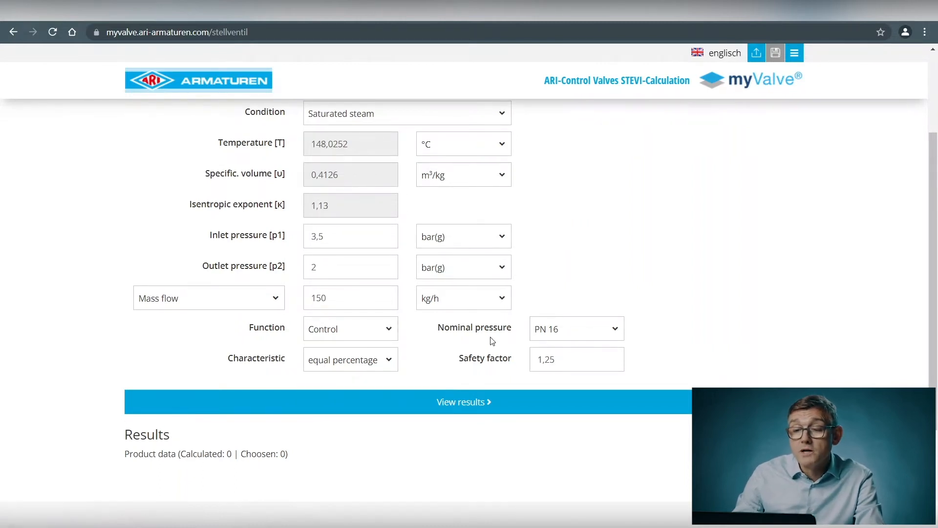
# Choose nominal pressure PN 16 and run the calculation to list the matching valves
pyautogui.click(614, 329)
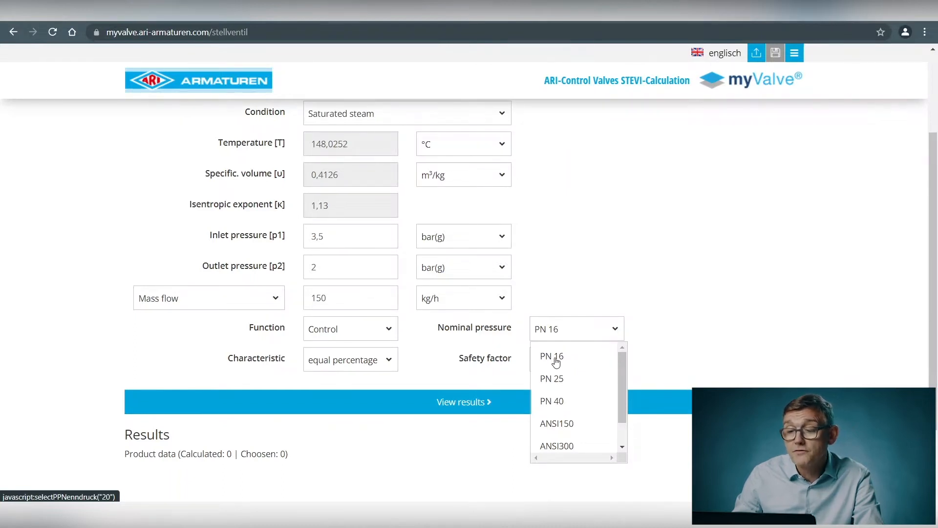
pyautogui.click(556, 360)
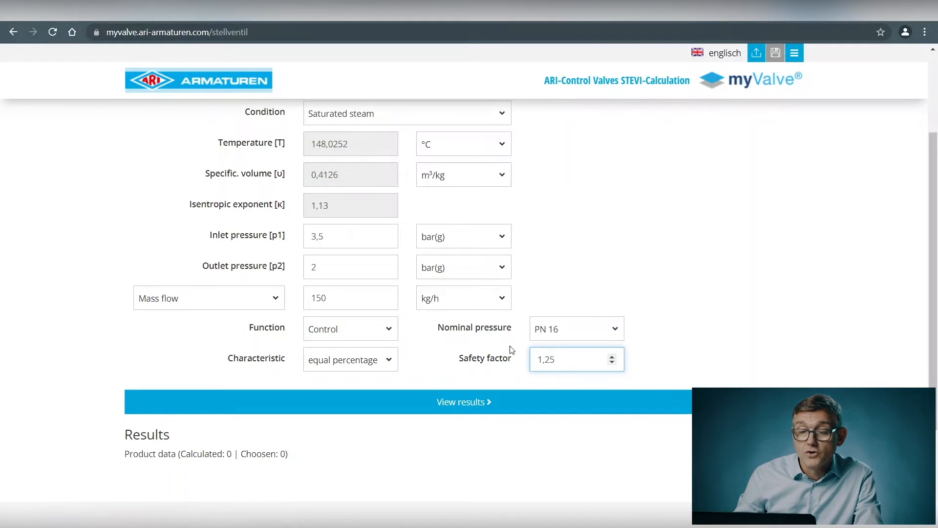
pyautogui.scroll(3, 459, 318)
pyautogui.scroll(-3, 458, 317)
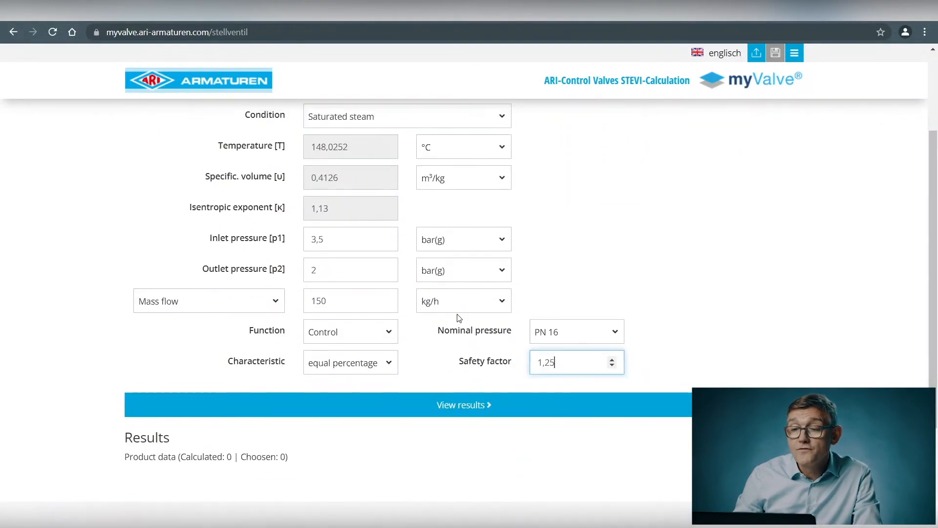
pyautogui.scroll(3, 459, 318)
pyautogui.scroll(-1, 460, 318)
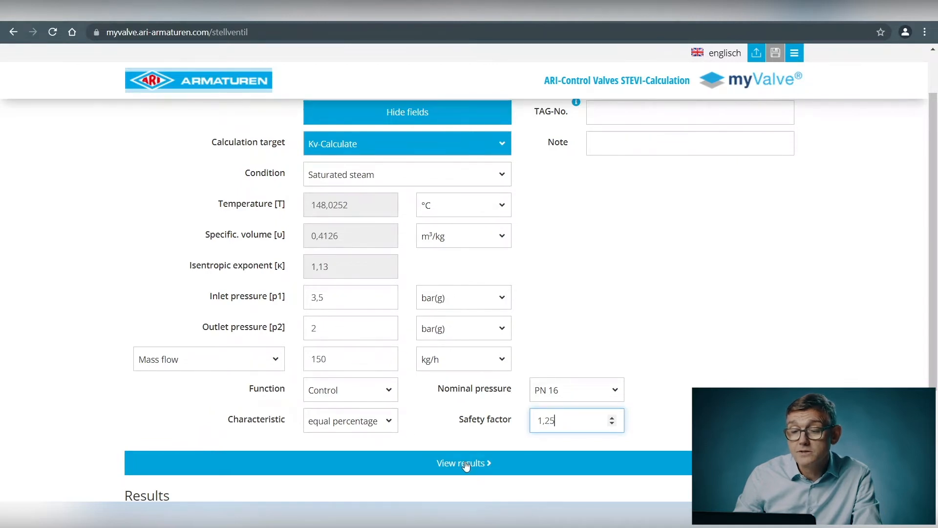
pyautogui.scroll(-1, 462, 467)
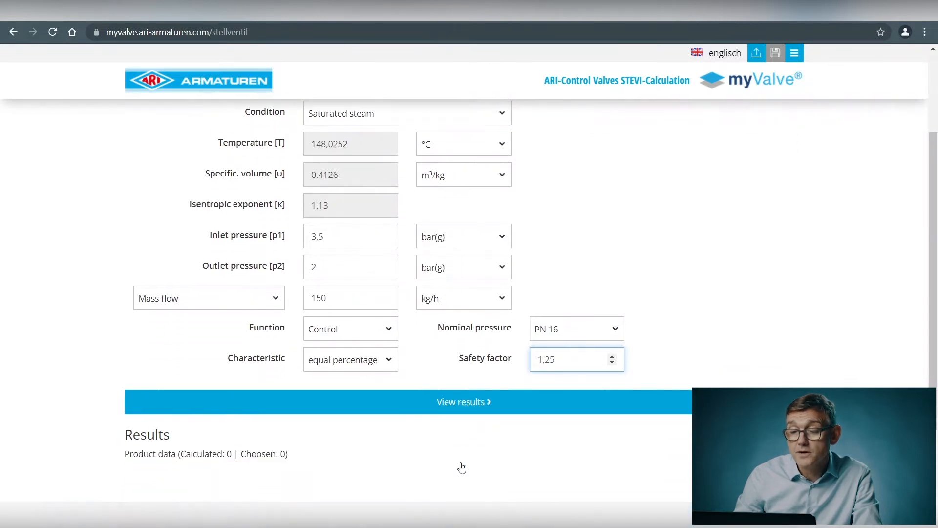
pyautogui.click(470, 404)
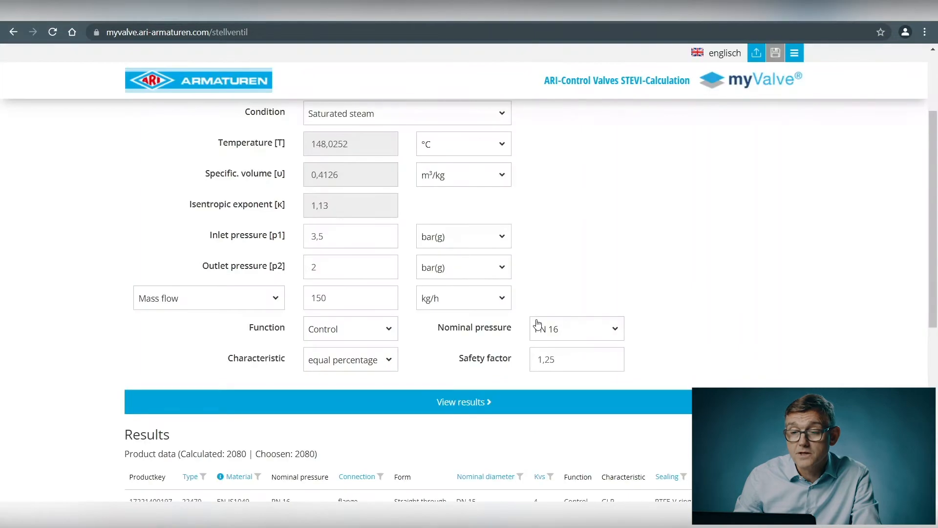
# Filter the calculated valve results by the material EN-JS1049
pyautogui.scroll(-2, 325, 351)
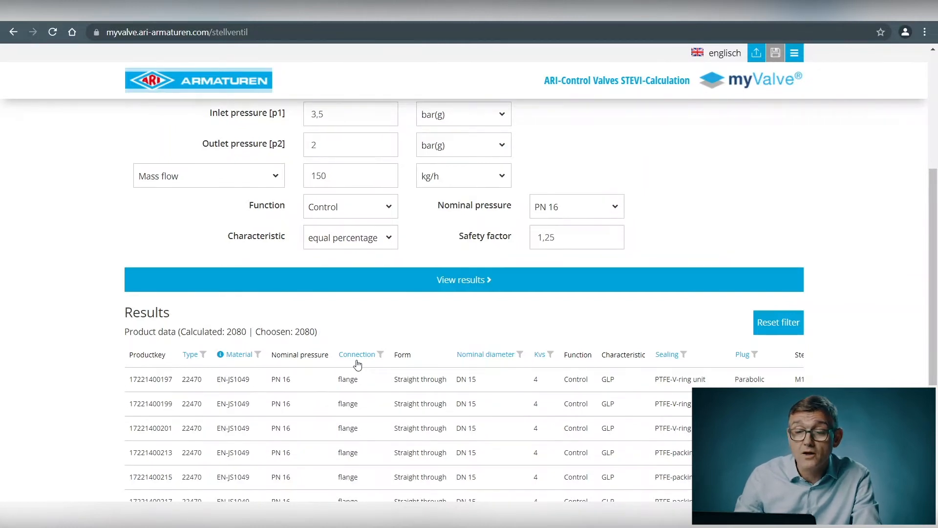
pyautogui.click(240, 360)
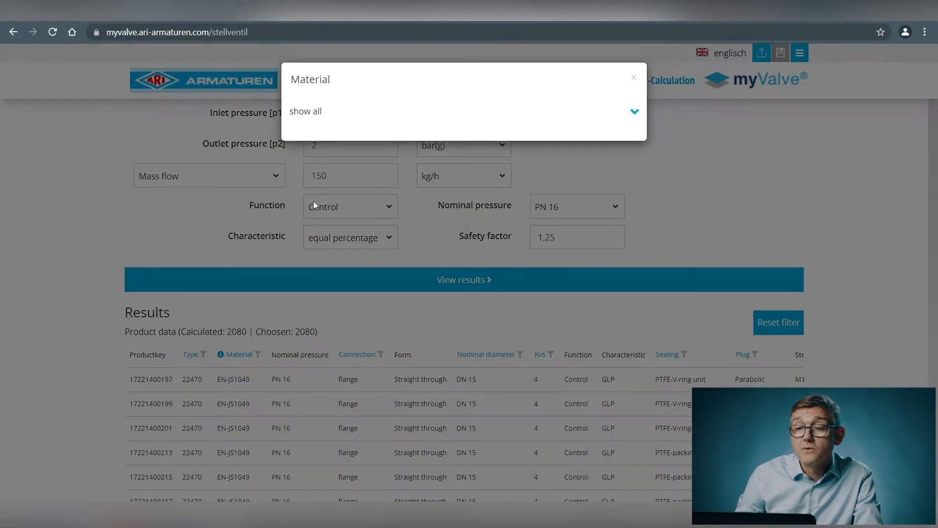
pyautogui.click(313, 118)
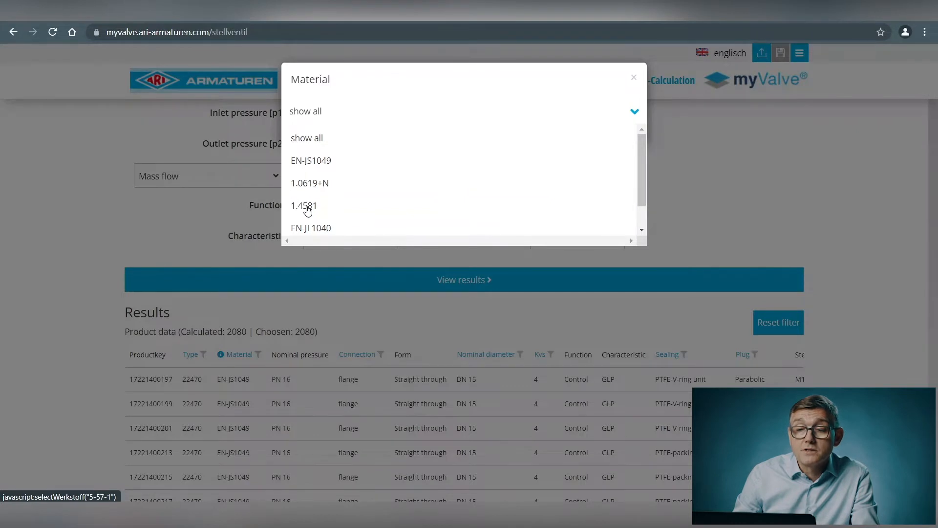
pyautogui.click(310, 161)
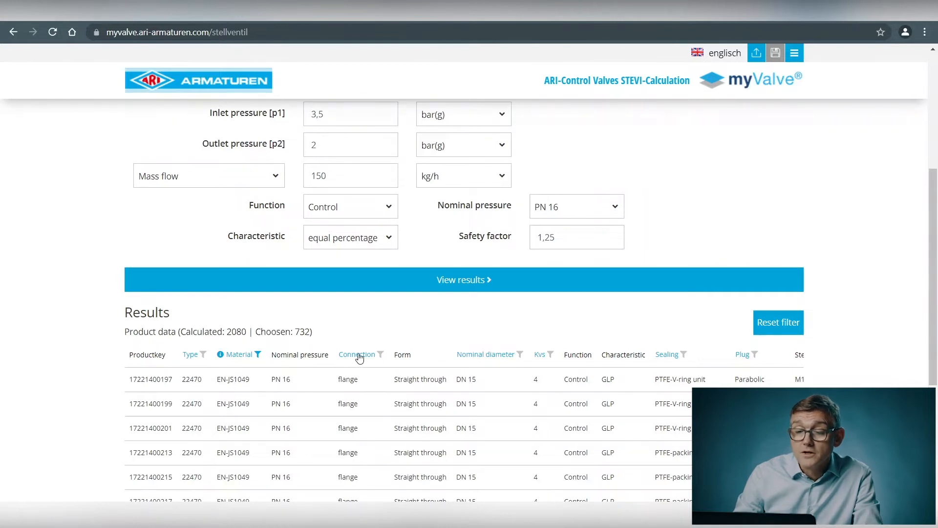
# Filter the valve results by flange connection and by PTFE-V-ring unit sealing
pyautogui.click(359, 356)
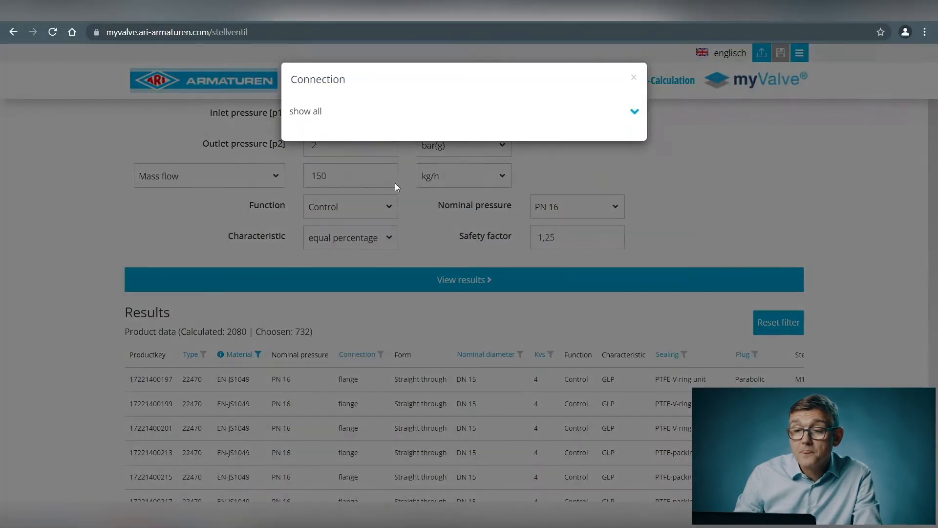
pyautogui.click(324, 115)
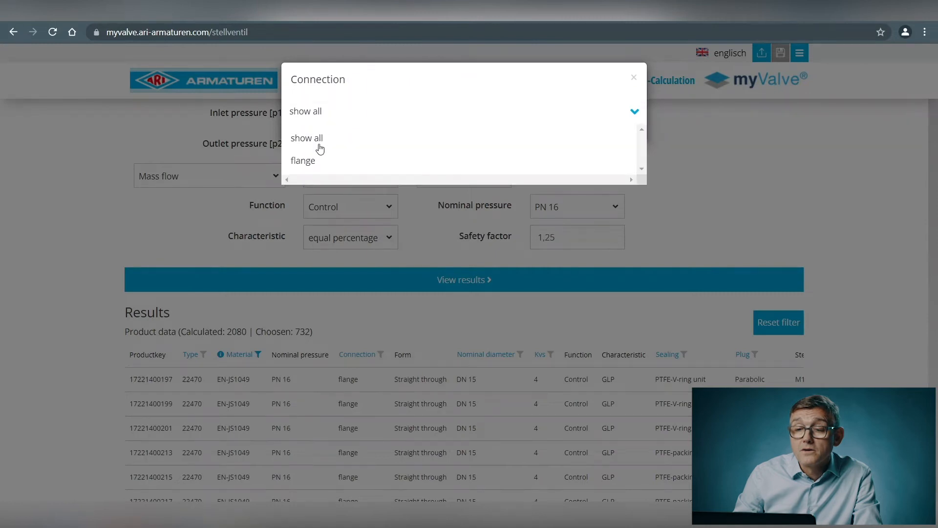
pyautogui.click(308, 165)
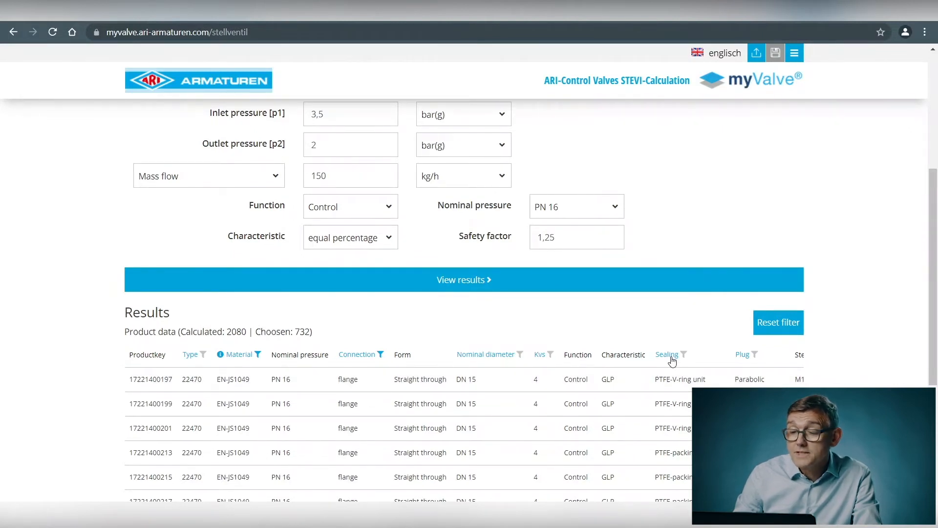
pyautogui.click(673, 360)
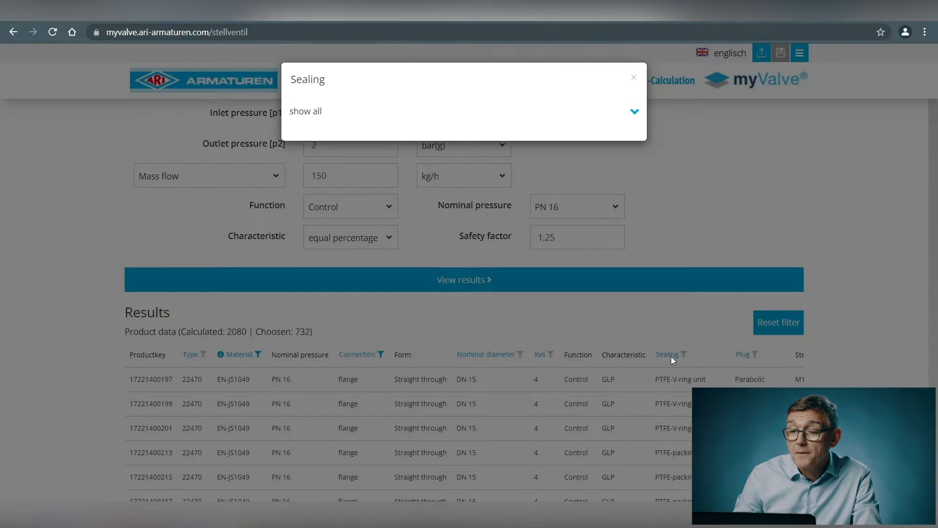
pyautogui.click(315, 112)
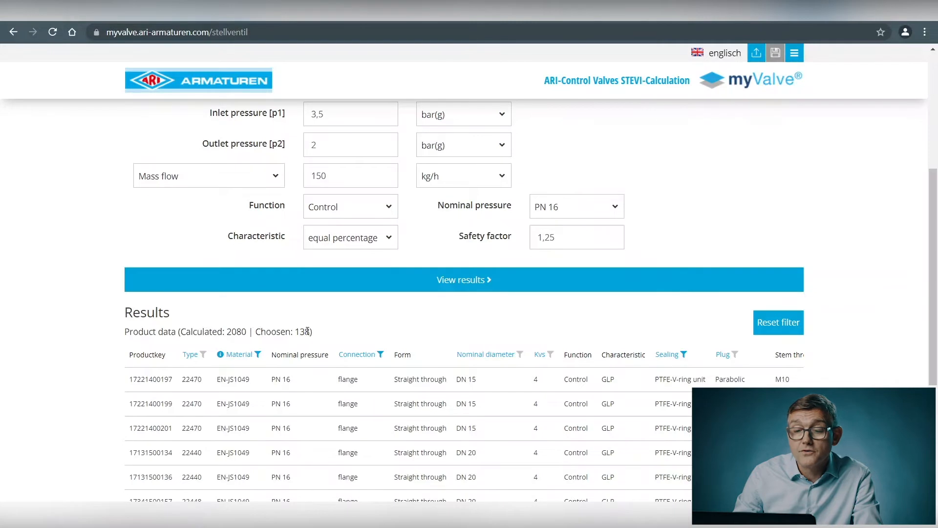
# Filter the valve results by the plug variation Parabolic plug
pyautogui.click(722, 358)
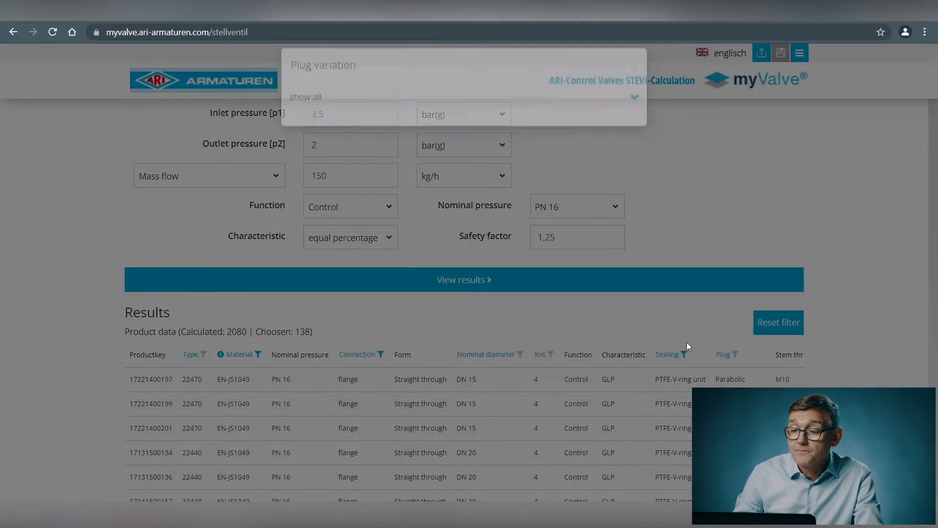
pyautogui.click(318, 116)
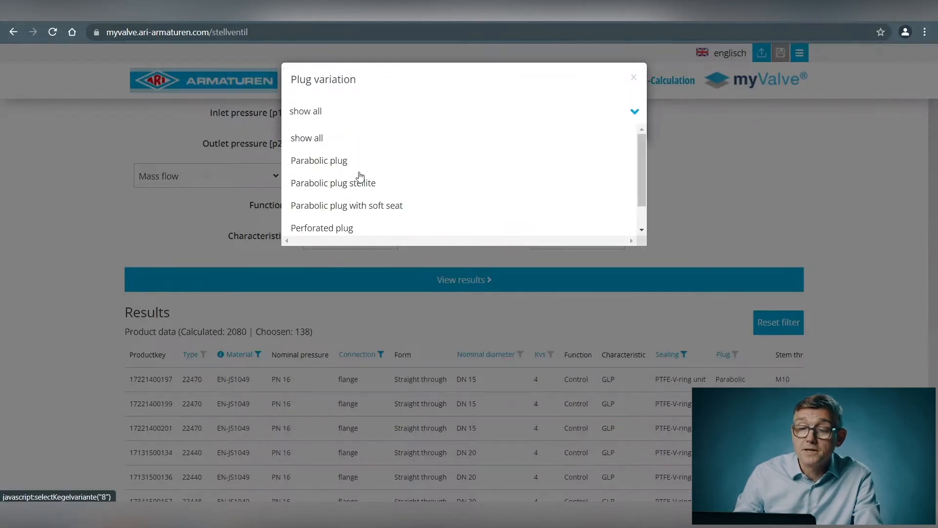
pyautogui.scroll(-1, 360, 176)
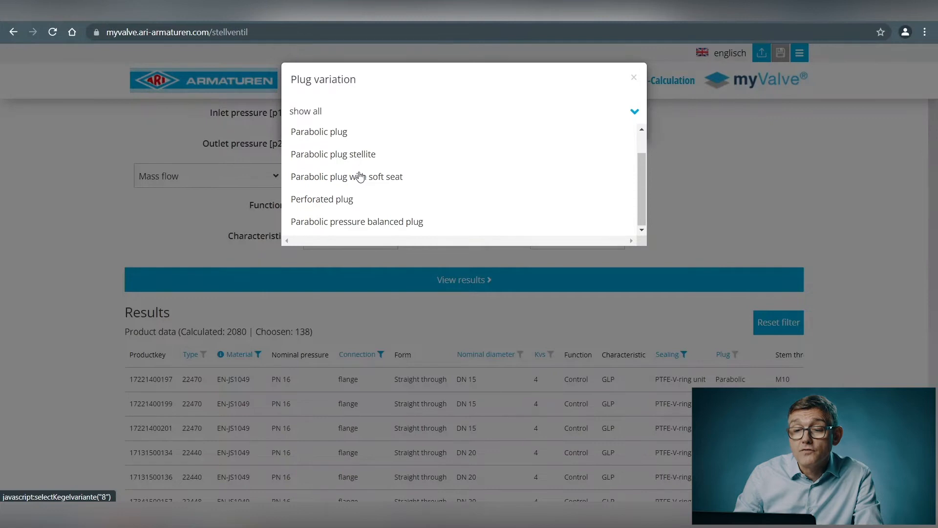
pyautogui.scroll(1, 360, 176)
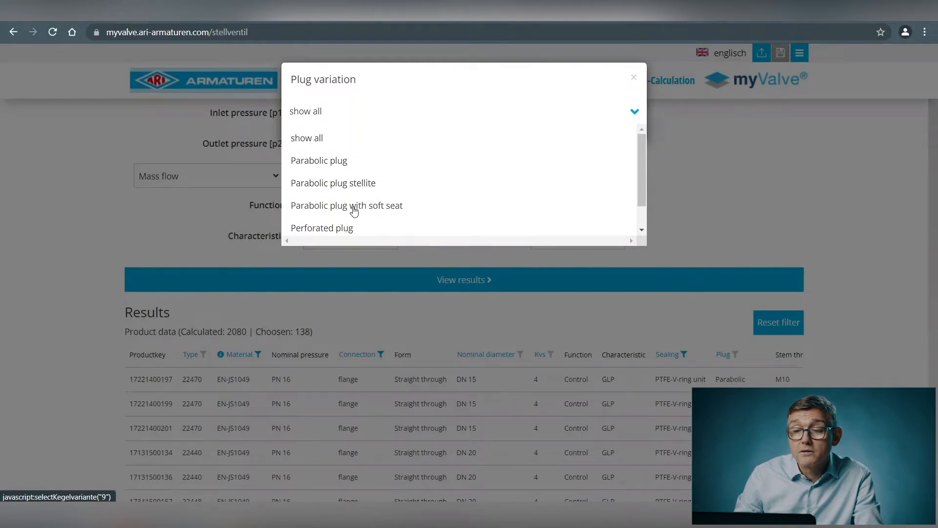
pyautogui.scroll(-1, 384, 209)
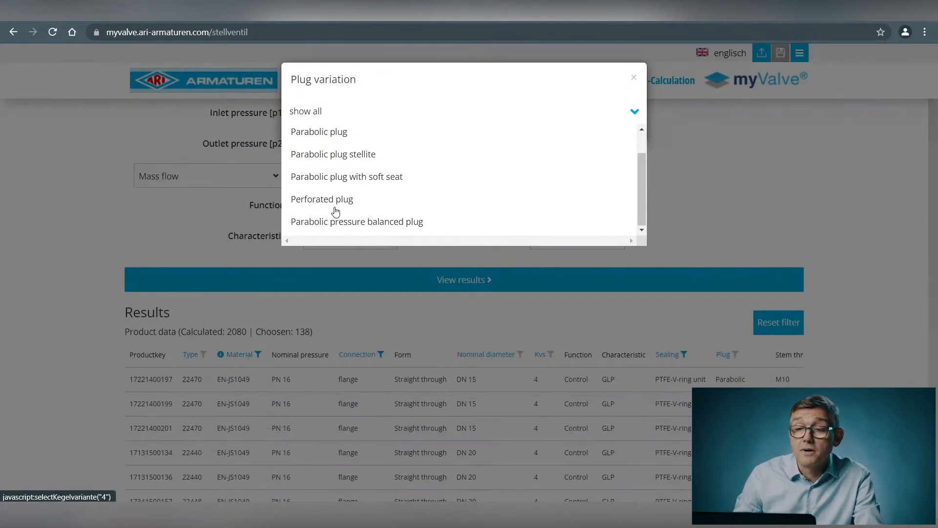
pyautogui.scroll(1, 336, 210)
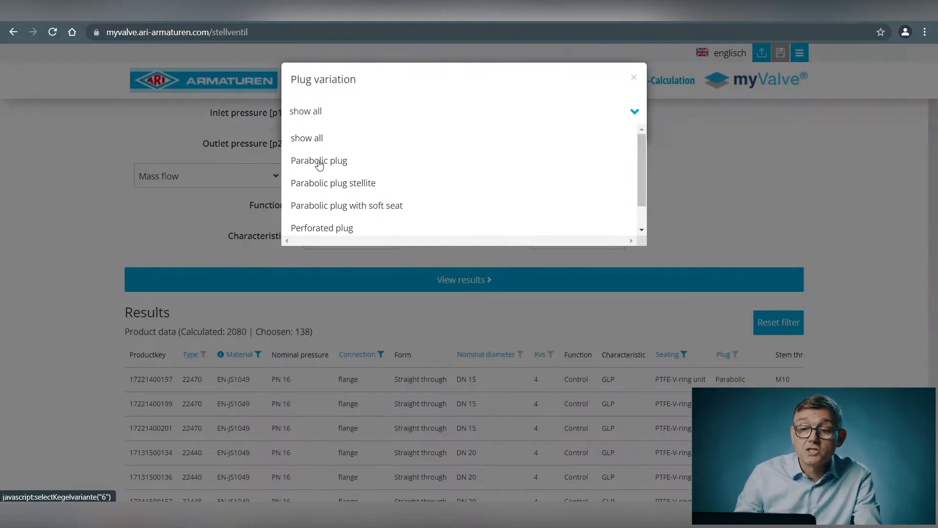
pyautogui.scroll(-1, 319, 164)
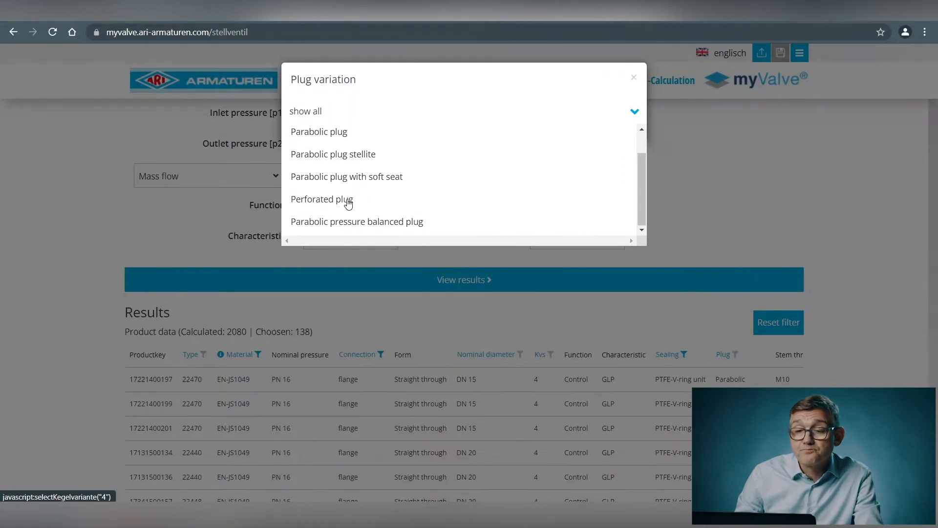
pyautogui.scroll(1, 348, 203)
pyautogui.click(327, 163)
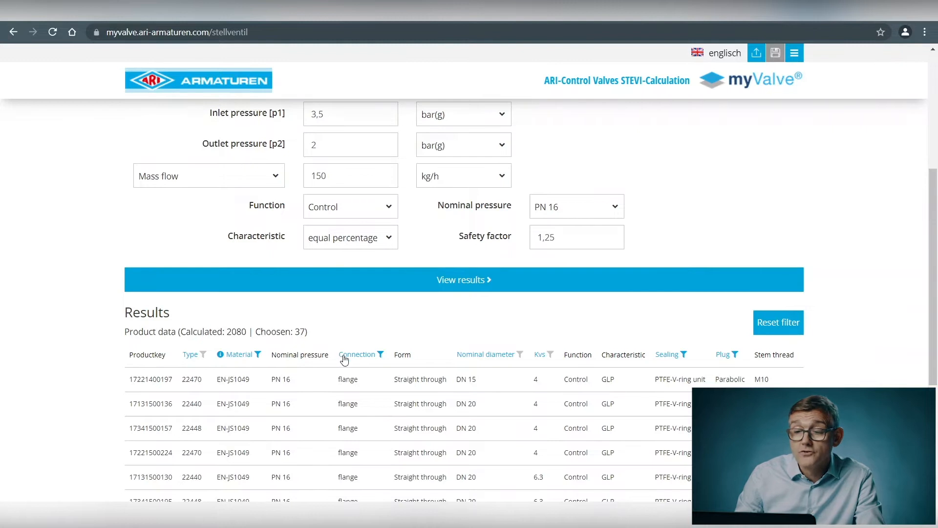
# Open the product detail of the DN 15 type 22470 valve with Kvs 4 and examine its flow characteristic
pyautogui.scroll(-2, 333, 348)
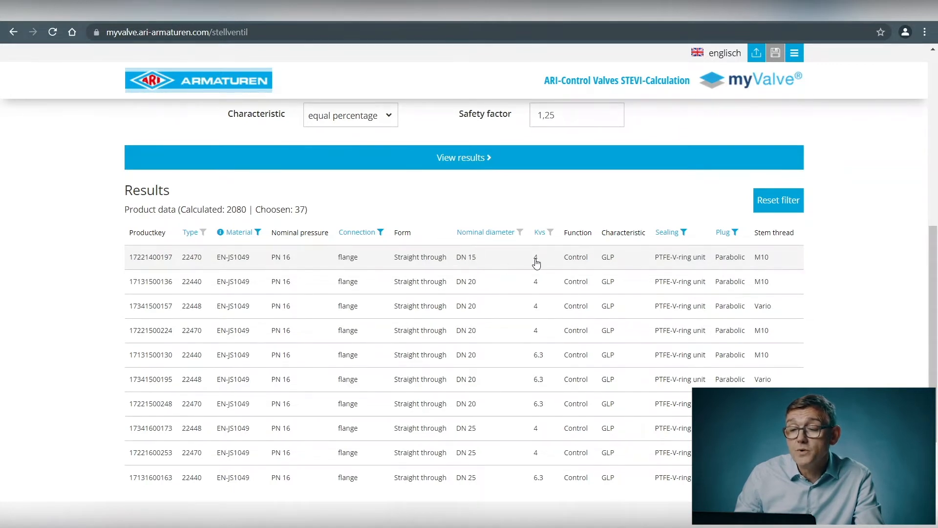
pyautogui.click(438, 261)
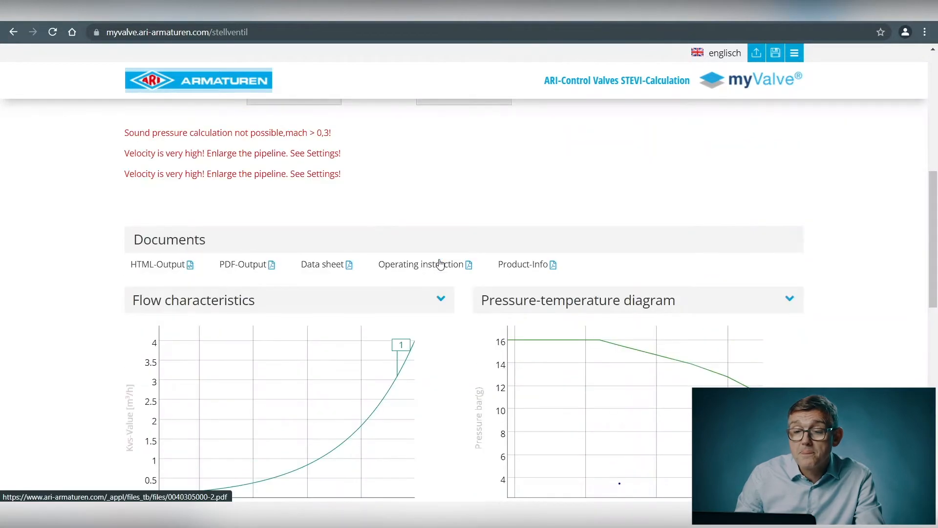
pyautogui.scroll(-4, 440, 264)
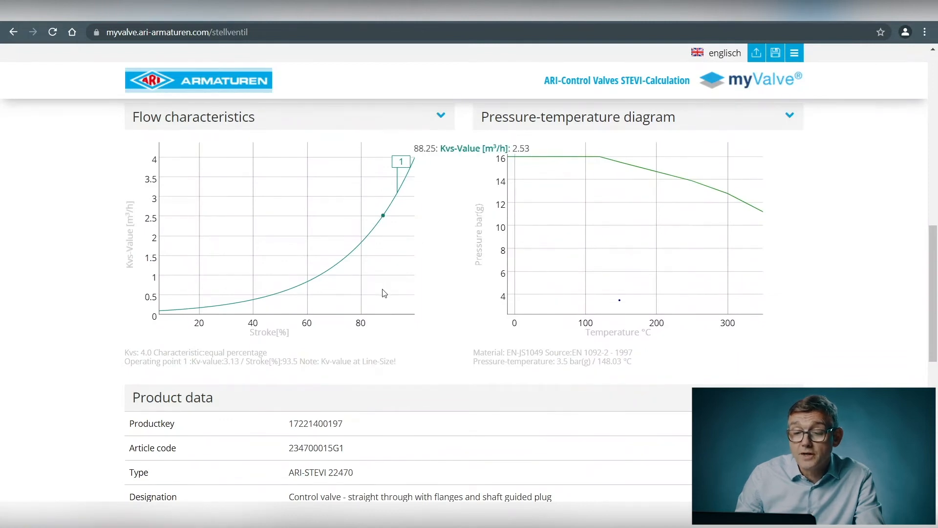
pyautogui.scroll(-3, 383, 292)
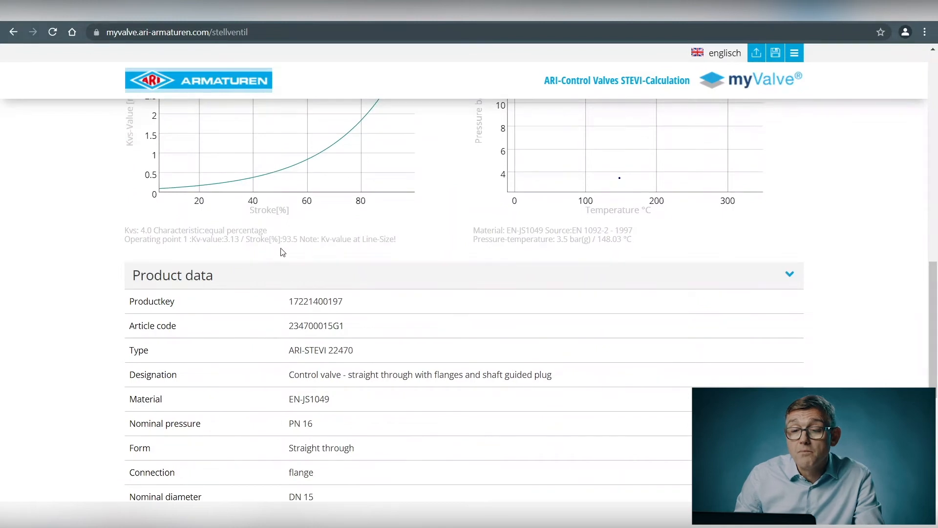
pyautogui.scroll(4, 292, 241)
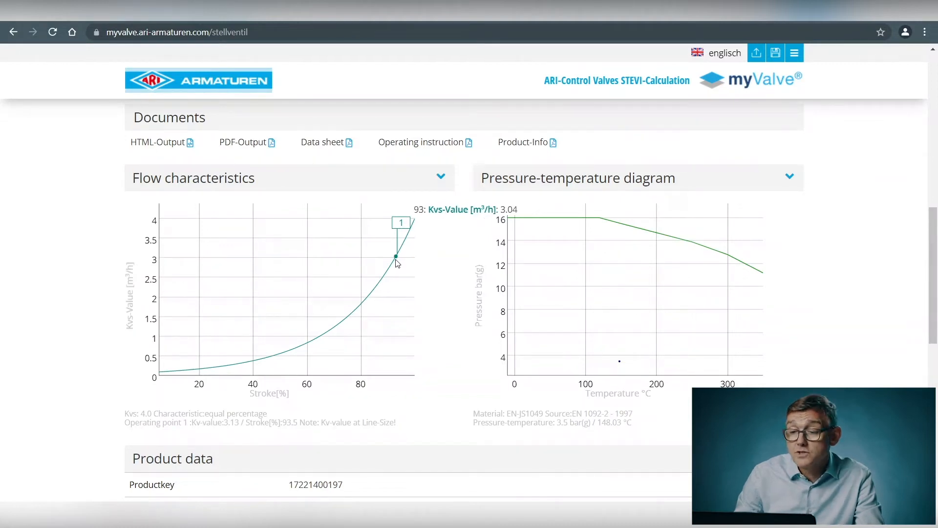
pyautogui.scroll(-4, 391, 266)
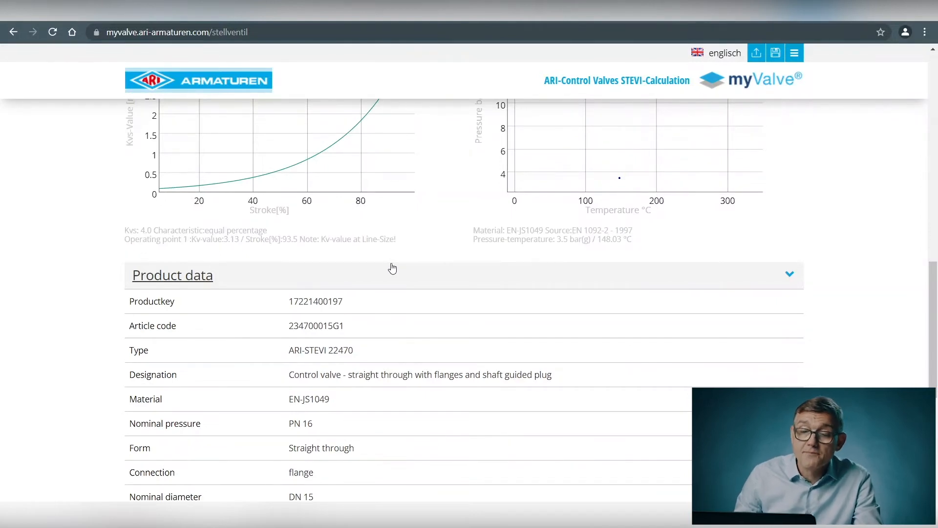
# Review the result data and the full product data of the DN 15 valve
pyautogui.scroll(10, 392, 268)
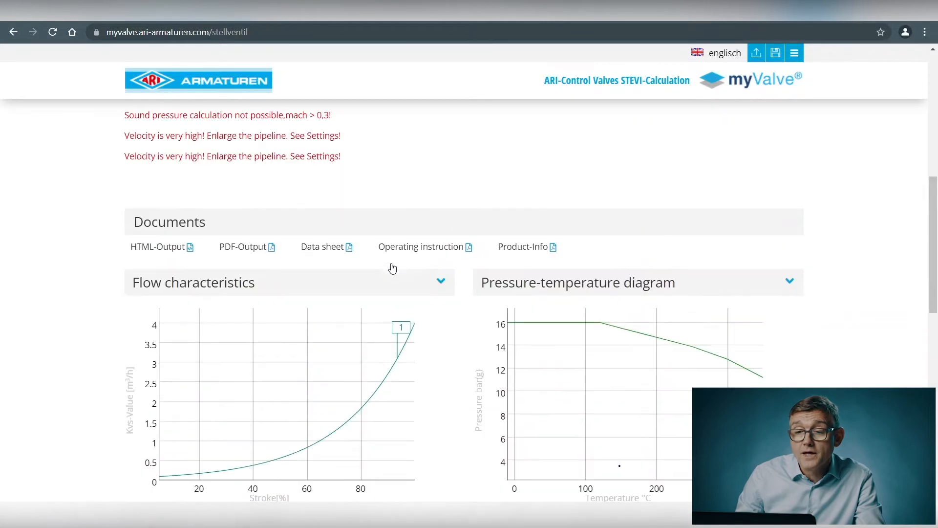
pyautogui.scroll(4, 392, 268)
pyautogui.scroll(-12, 392, 269)
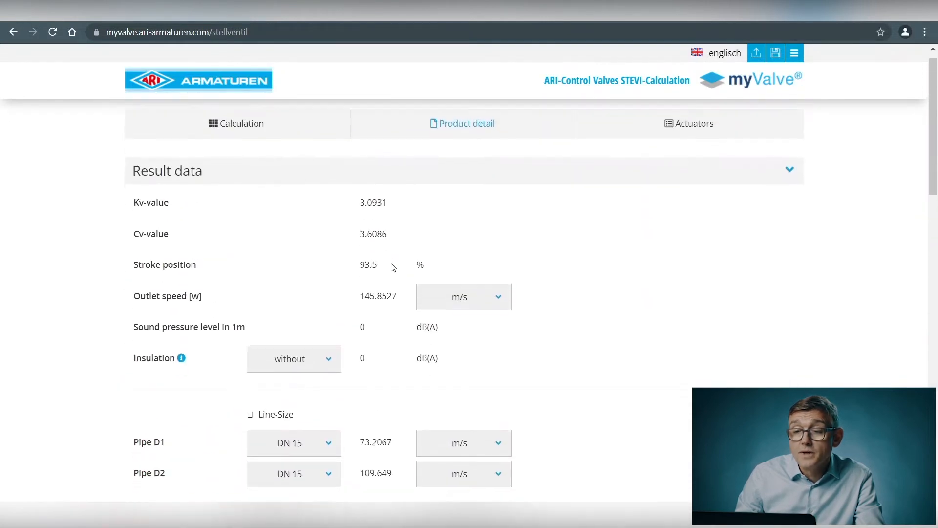
pyautogui.scroll(-10, 393, 268)
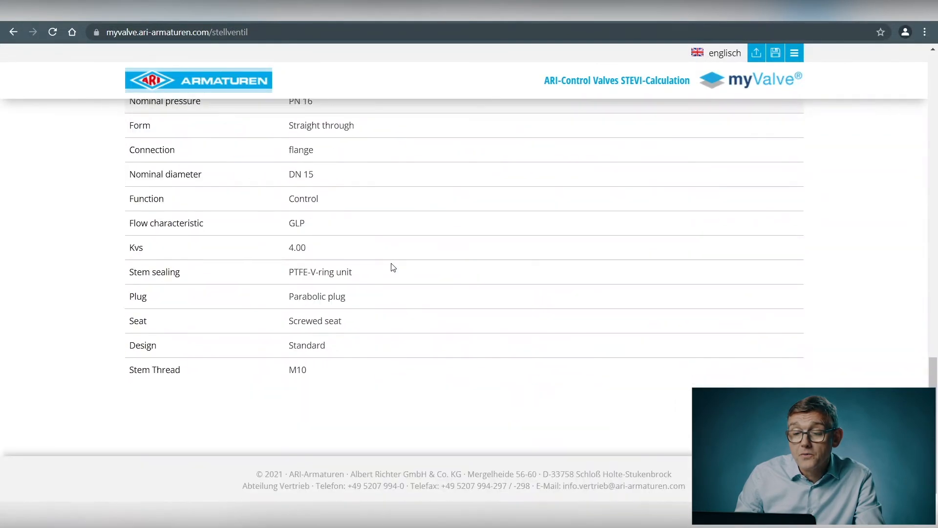
pyautogui.scroll(11, 392, 267)
pyautogui.scroll(6, 393, 267)
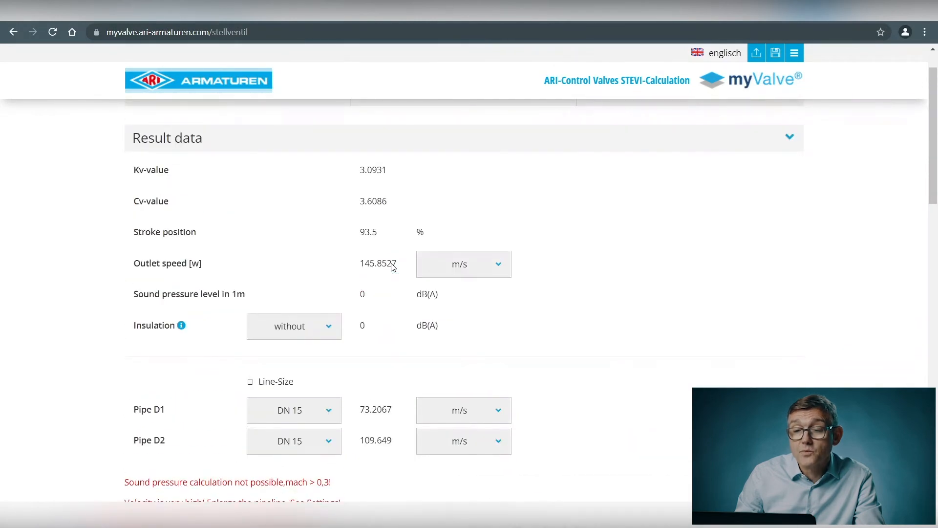
pyautogui.scroll(1, 392, 267)
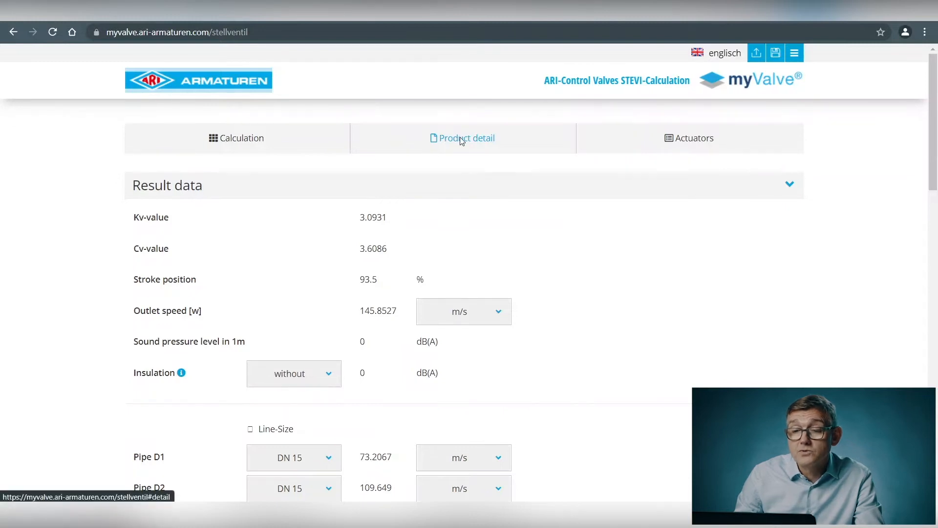
# Return to the calculated results and open the DN 20 type 22440 valve with Kvs 6.3
pyautogui.click(237, 138)
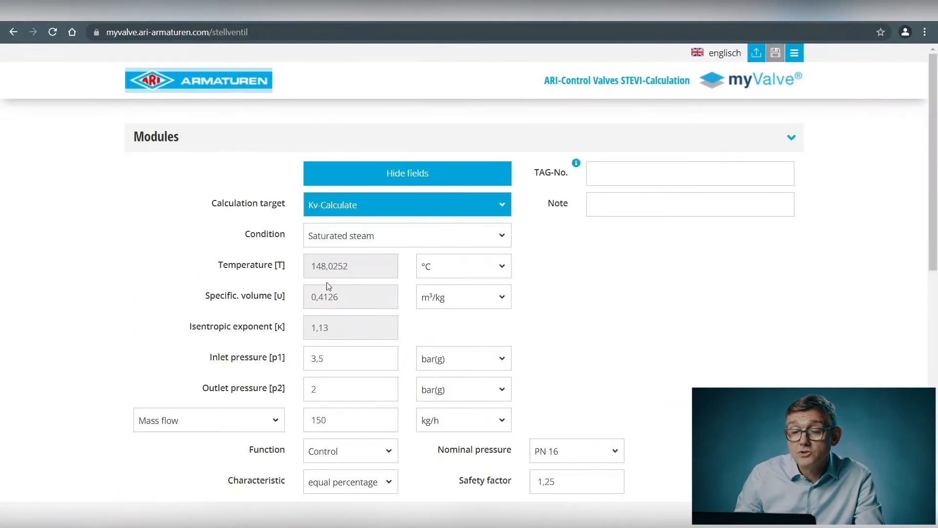
pyautogui.scroll(-4, 331, 285)
pyautogui.scroll(-3, 331, 286)
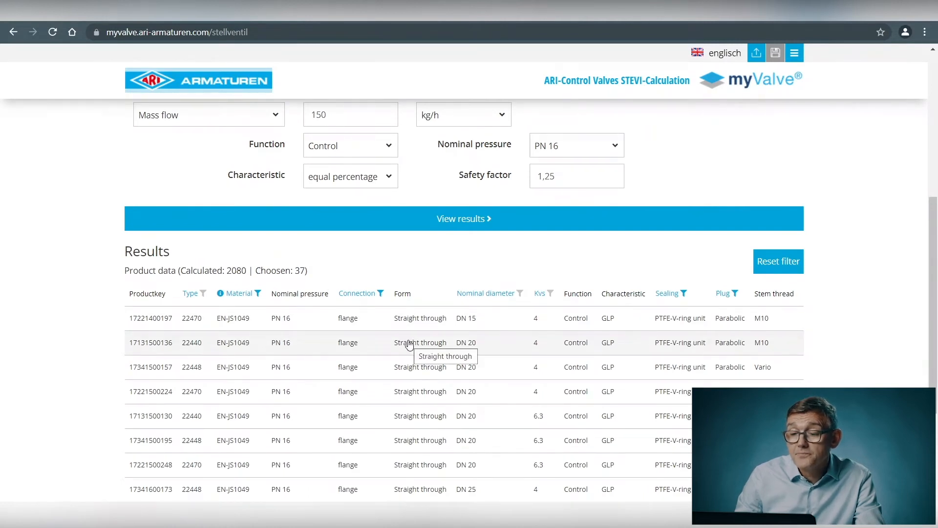
pyautogui.scroll(-1, 411, 345)
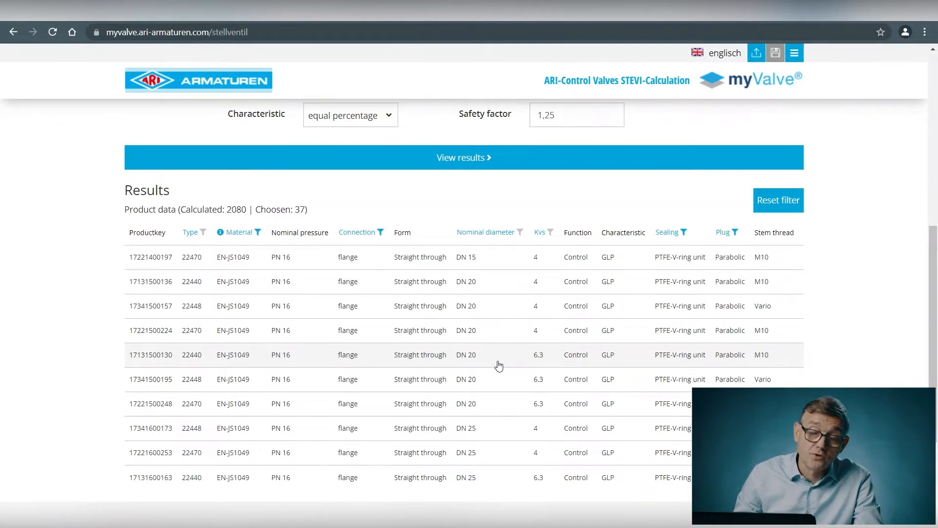
pyautogui.click(432, 356)
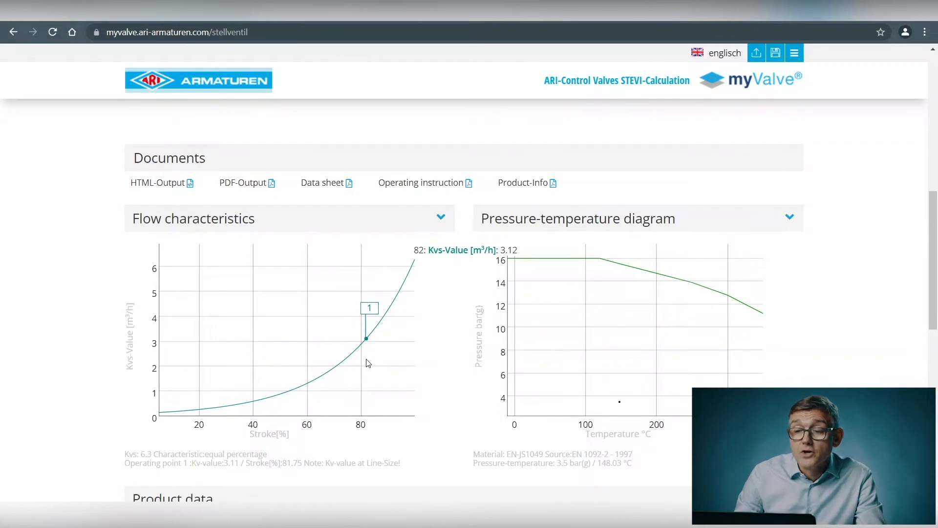
# Review the DN 20 valve's result data, including stroke position, outlet speed, sound pressure level and pipe velocities
pyautogui.scroll(9, 368, 362)
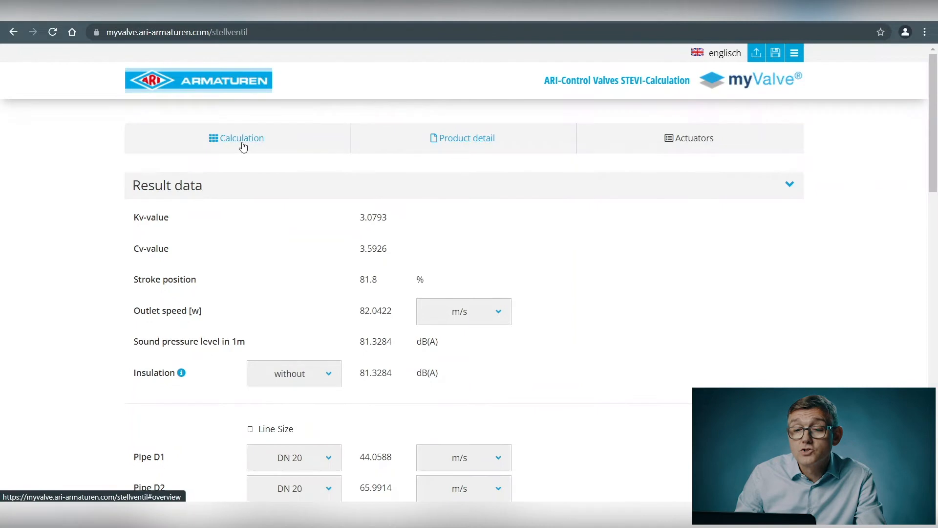
pyautogui.scroll(-3, 396, 367)
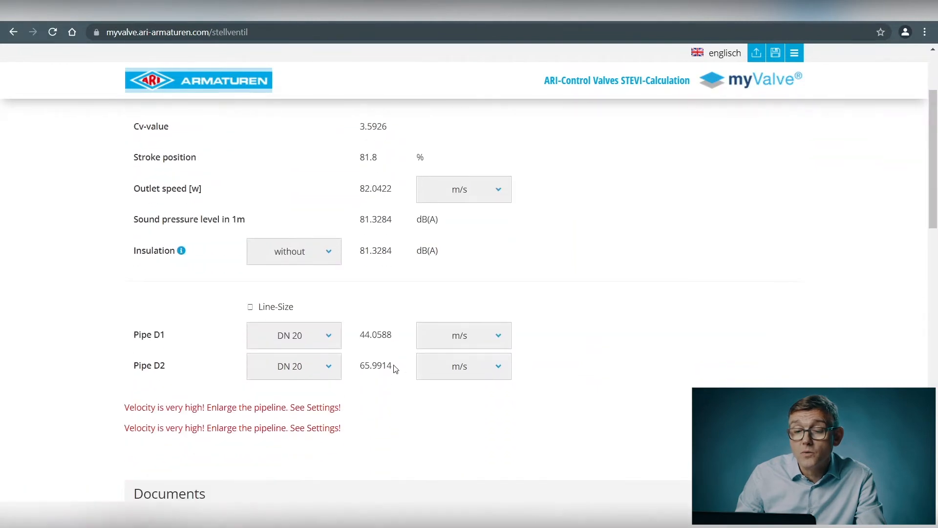
pyautogui.scroll(-1, 379, 327)
pyautogui.scroll(4, 377, 329)
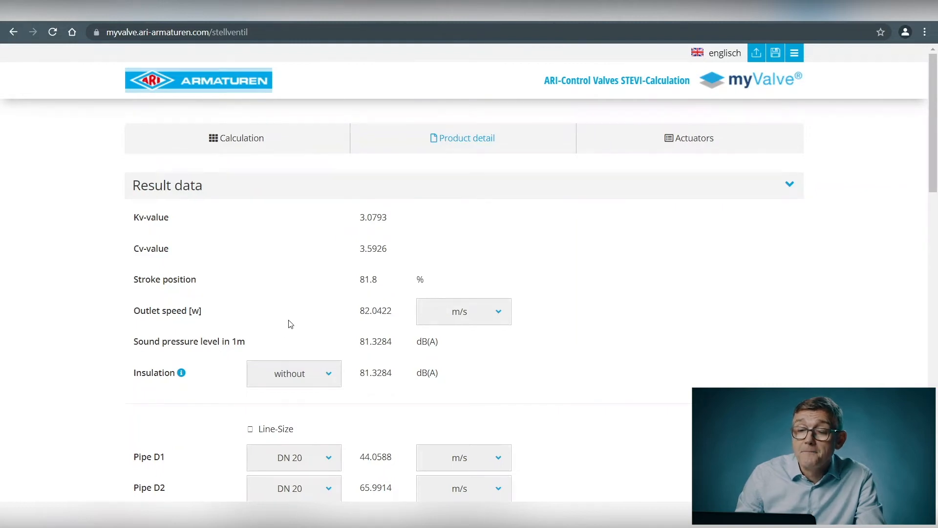
# Set the insulation to thermal in the DN 20 valve's result data
pyautogui.scroll(-1, 348, 312)
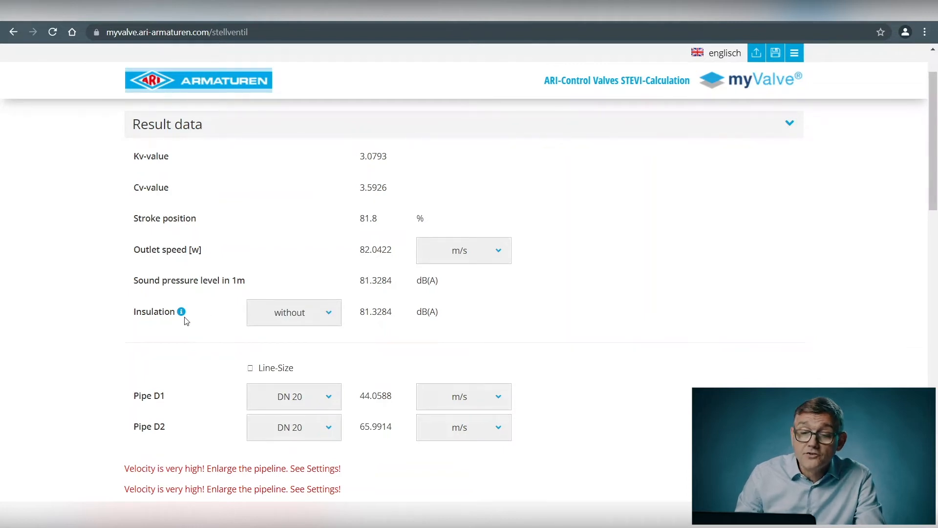
pyautogui.click(331, 315)
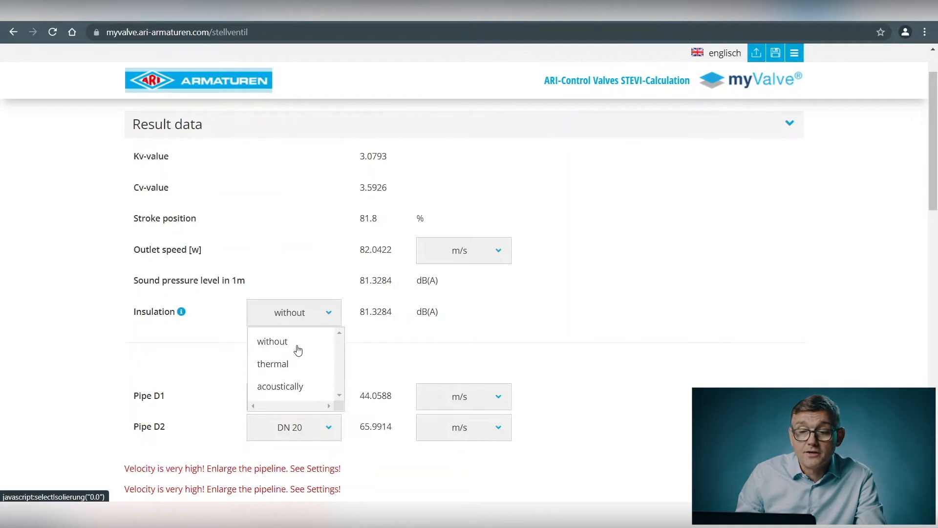
pyautogui.click(272, 368)
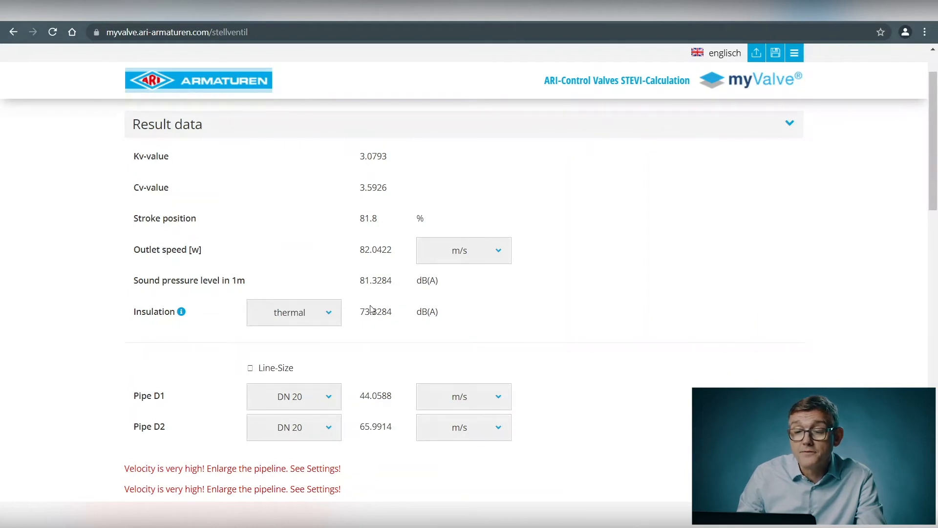
# Enlarge the pipe sizes to DN 25 for pipe D1 and DN 32 for pipe D2
pyautogui.scroll(-3, 348, 312)
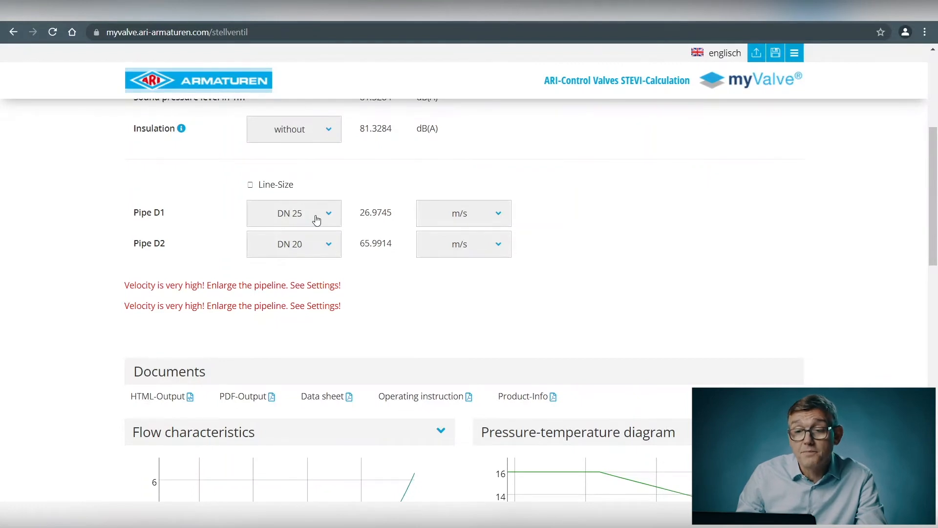
pyautogui.click(328, 245)
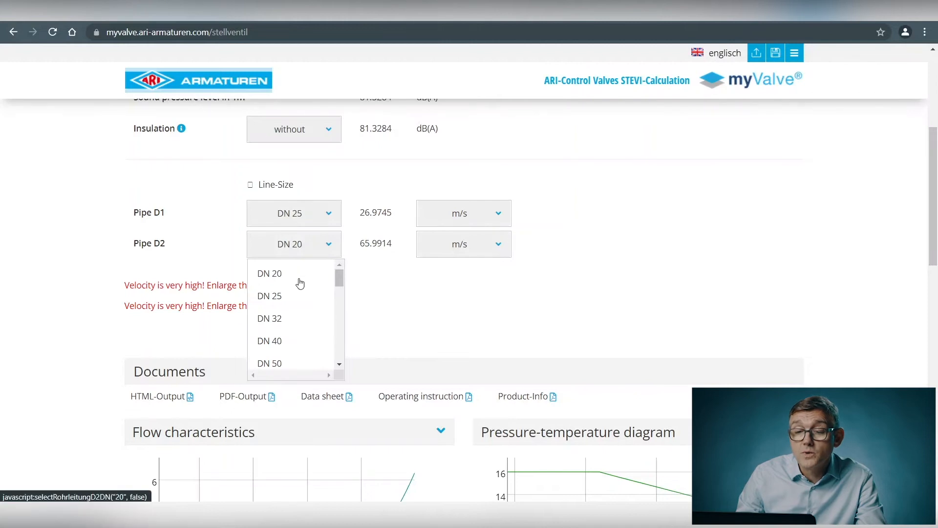
pyautogui.click(284, 321)
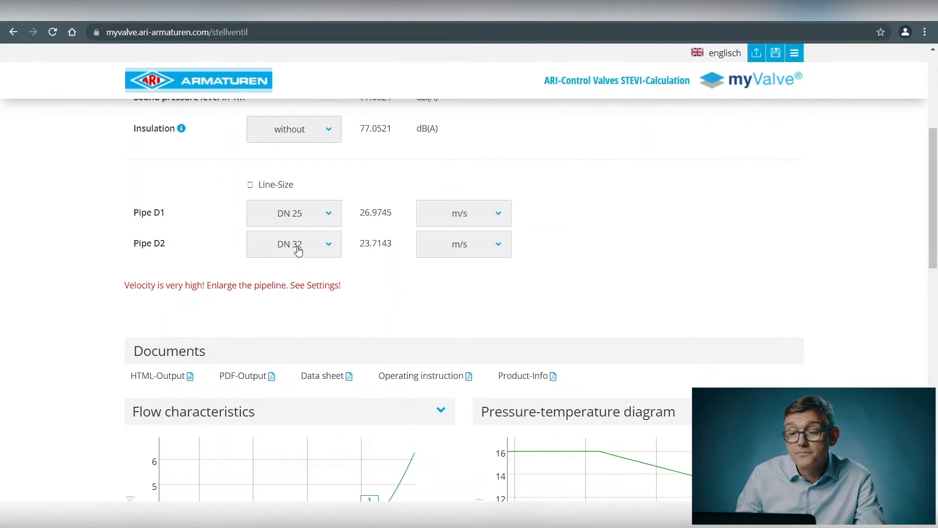
# Check the valve's diagrams, product data and recalculated result data for the enlarged pipes
pyautogui.scroll(-6, 298, 251)
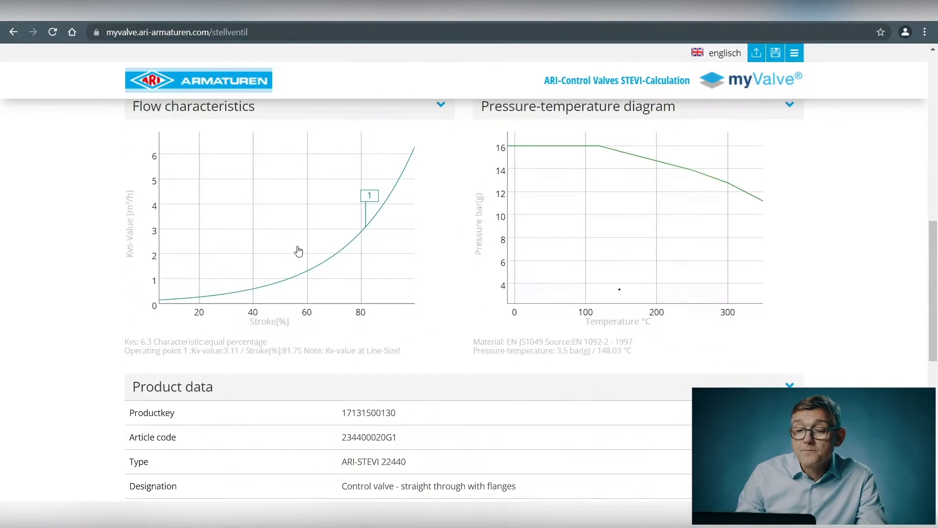
pyautogui.scroll(-1, 298, 251)
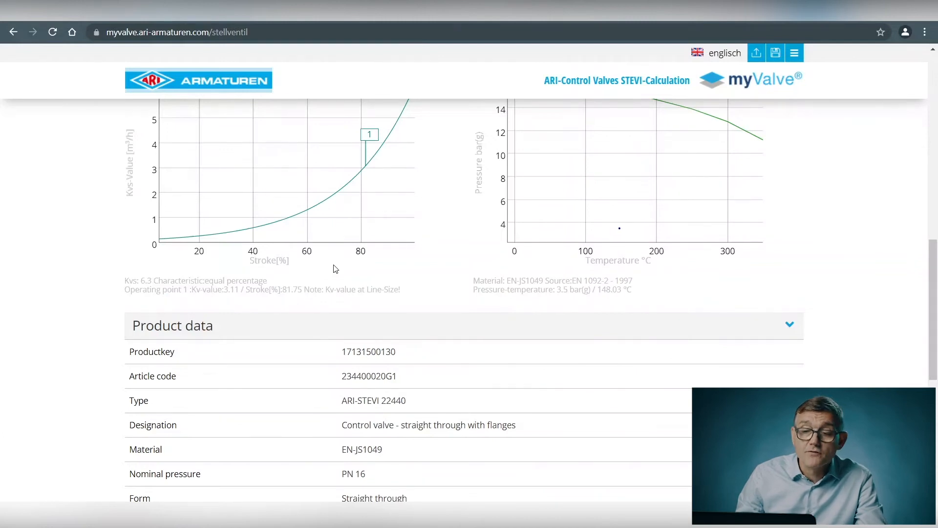
pyautogui.scroll(8, 335, 268)
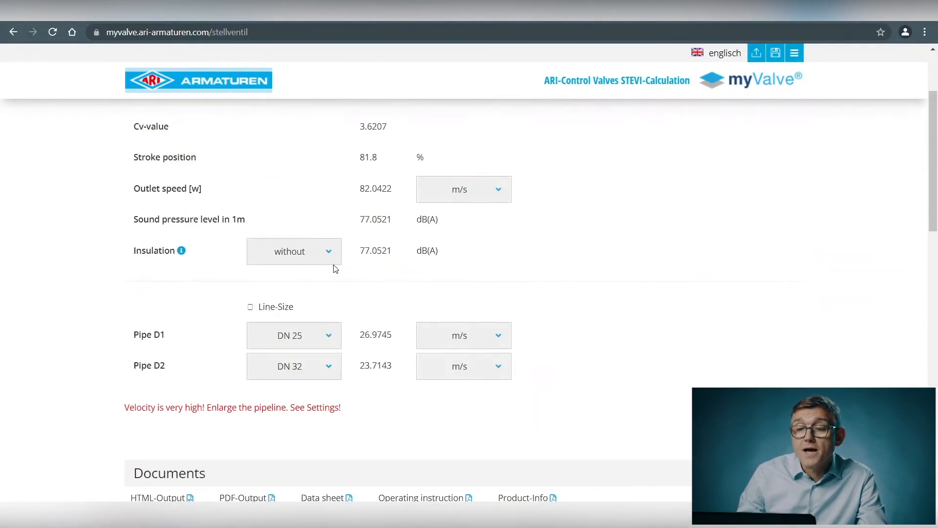
# Return to the calculation's product results and filter them by type to the STEVI-448 series
pyautogui.scroll(2, 335, 268)
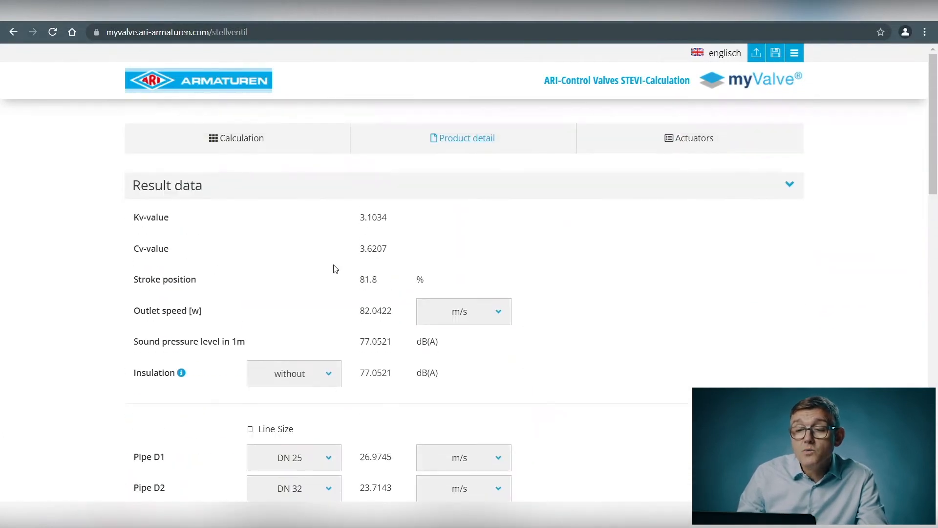
pyautogui.click(234, 140)
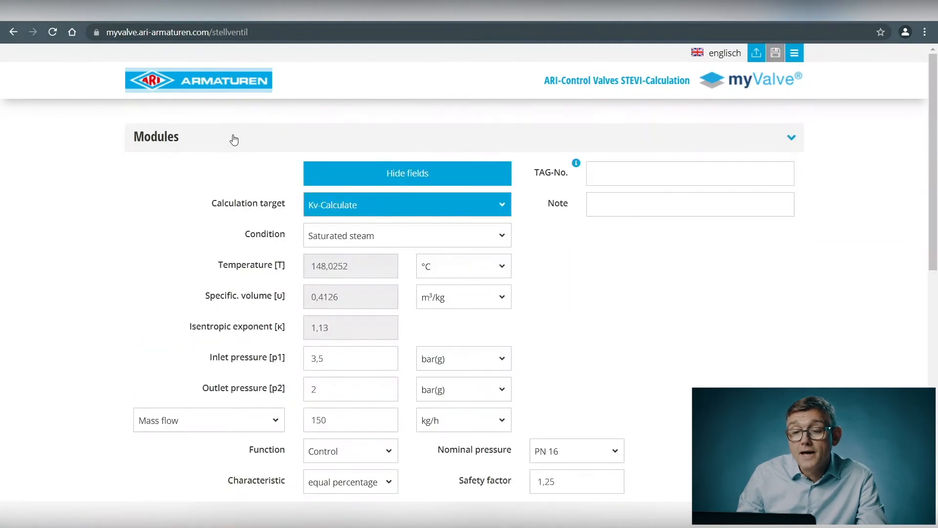
pyautogui.scroll(-3, 282, 235)
pyautogui.scroll(-2, 282, 235)
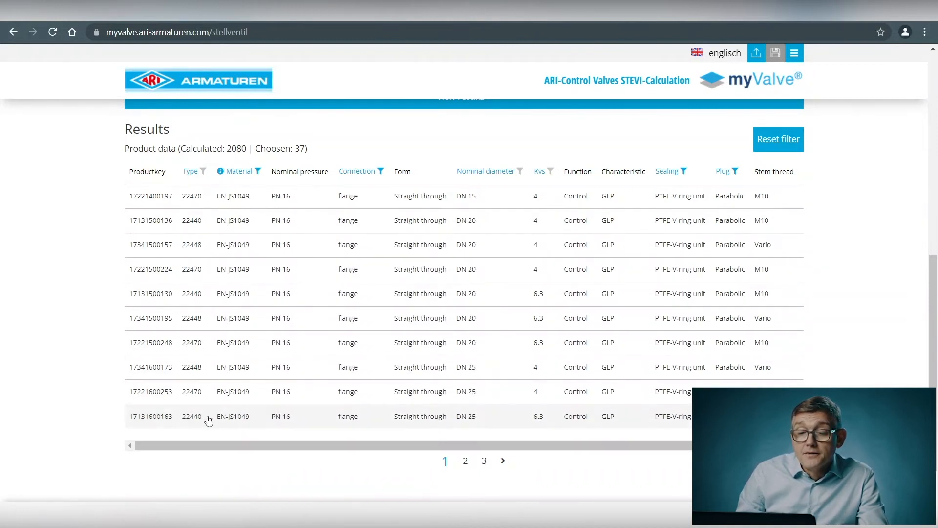
pyautogui.click(190, 171)
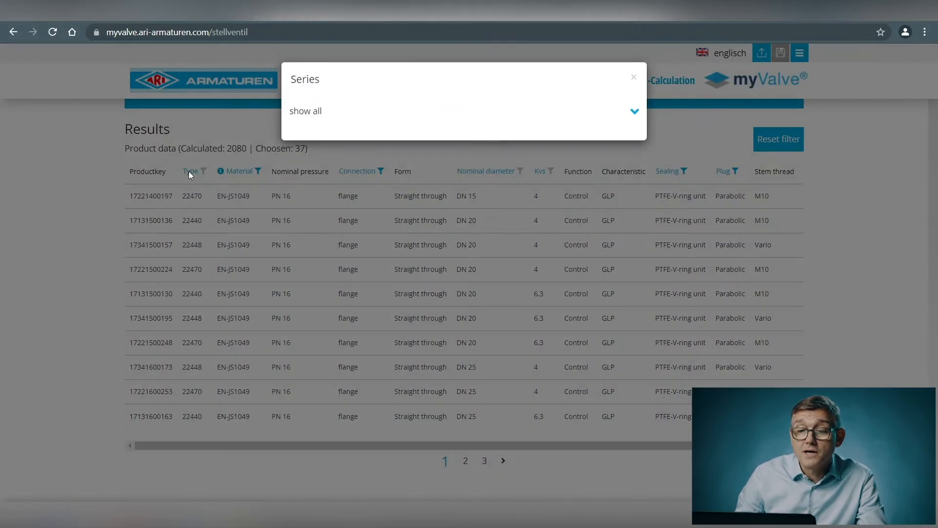
pyautogui.click(307, 115)
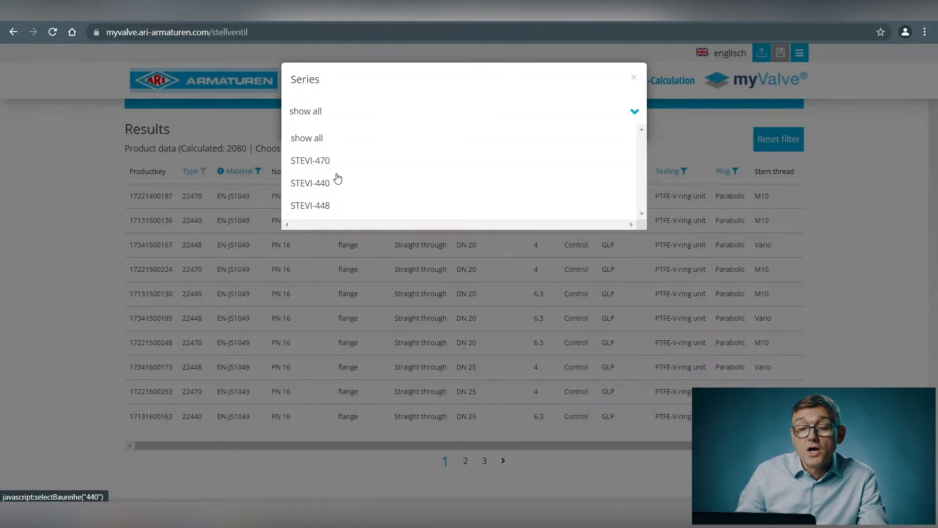
pyautogui.click(322, 206)
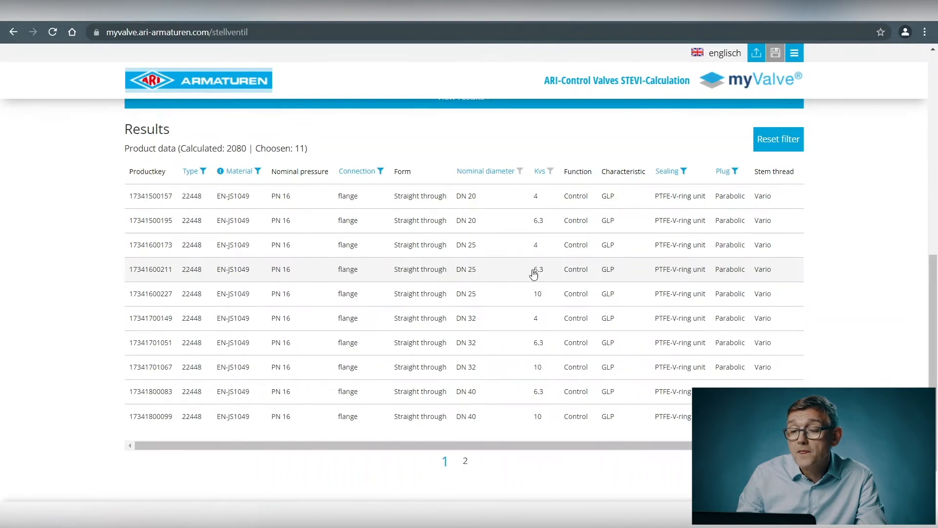
# Open the DN 25 STEVI-448 valve with Kvs 6.3 and check its flow diagram and product data
pyautogui.click(414, 271)
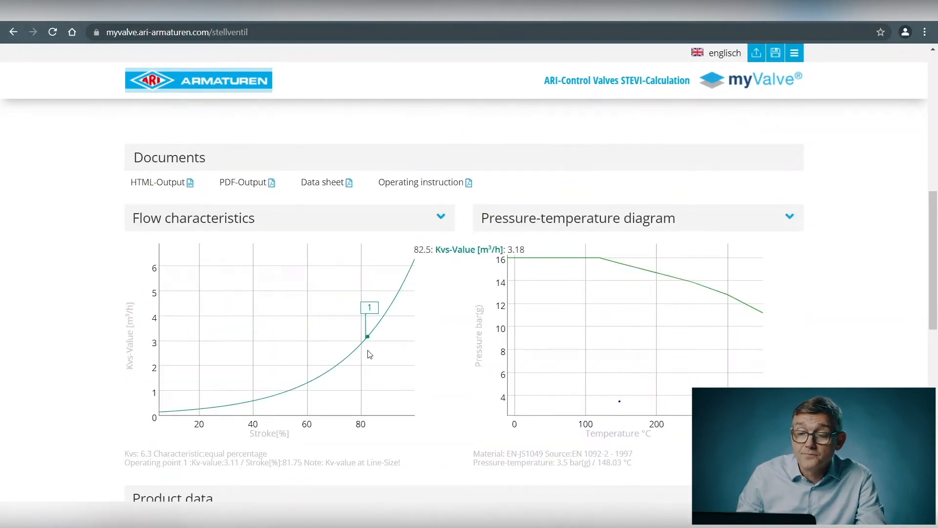
pyautogui.scroll(-7, 369, 354)
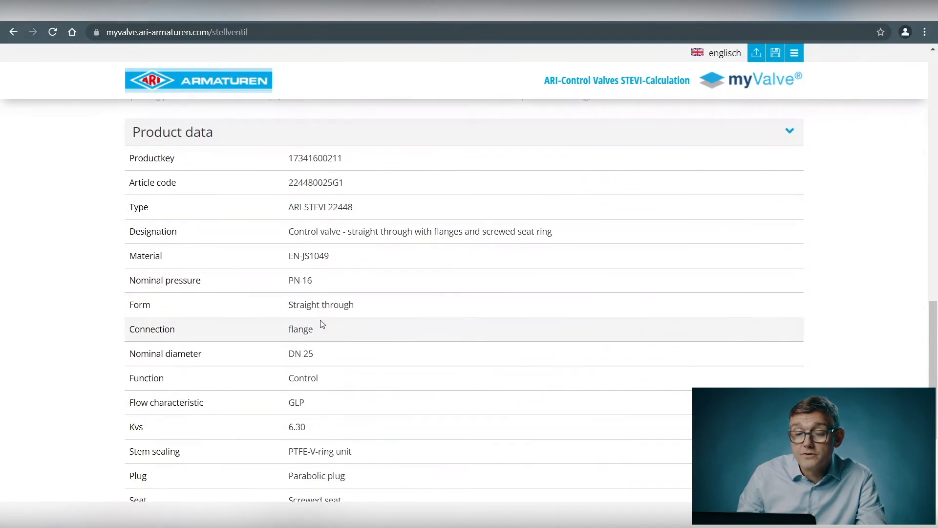
pyautogui.scroll(-4, 321, 325)
# Enlarge pipe D2 to DN 32 in the DN 25 valve's result data
pyautogui.scroll(10, 320, 325)
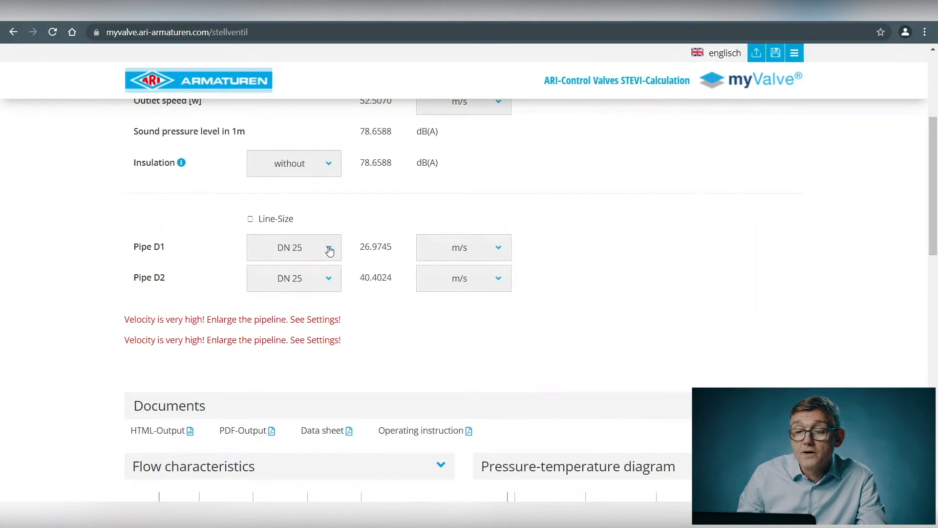
pyautogui.click(329, 279)
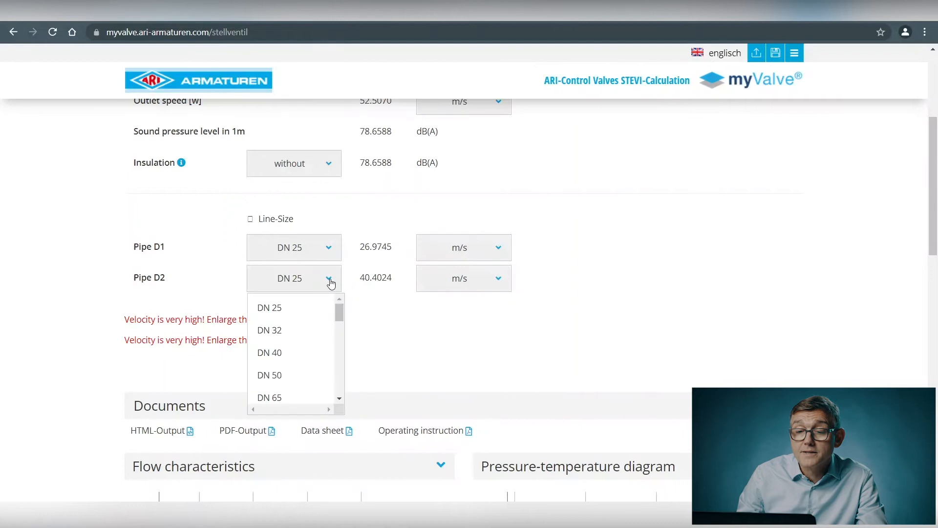
pyautogui.click(288, 331)
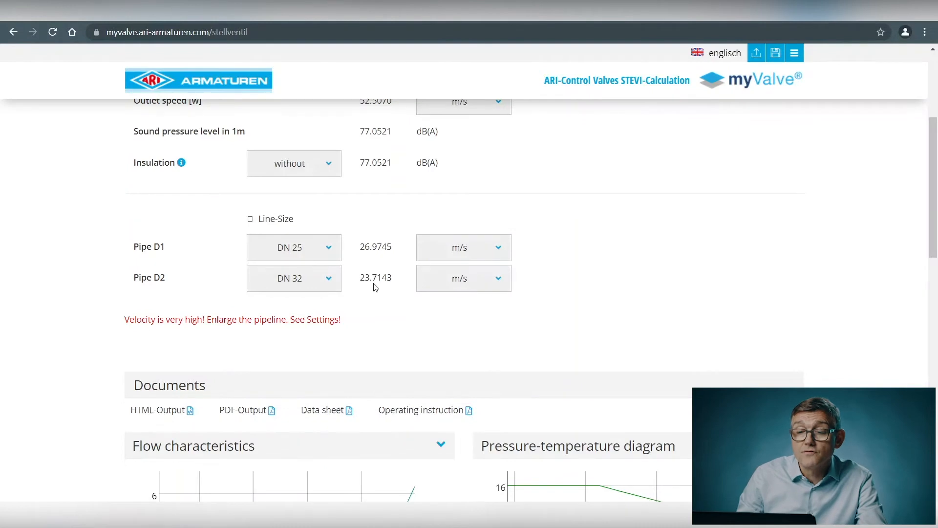
# Review the DN 25 valve's recalculated result data, available documents and product data, including plug, seat and stem thread
pyautogui.scroll(1, 375, 287)
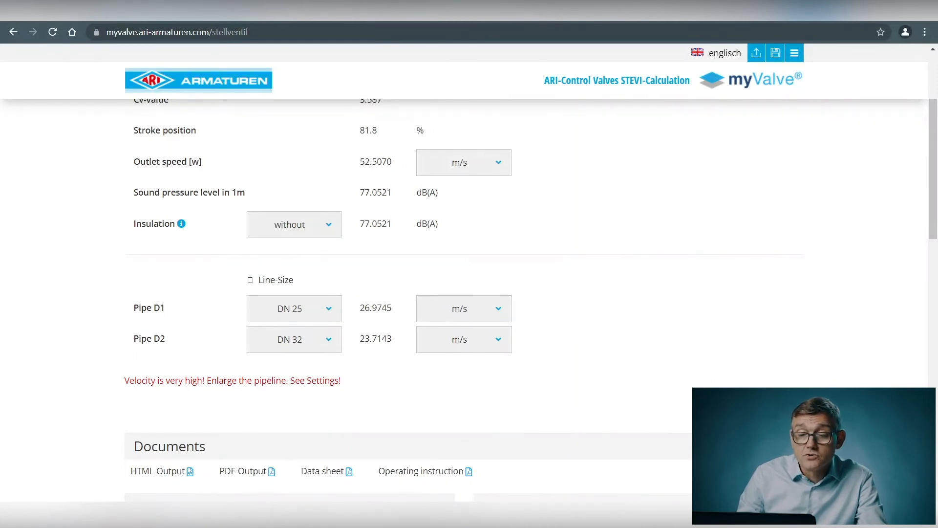
pyautogui.moveTo(230, 514)
pyautogui.click(247, 478)
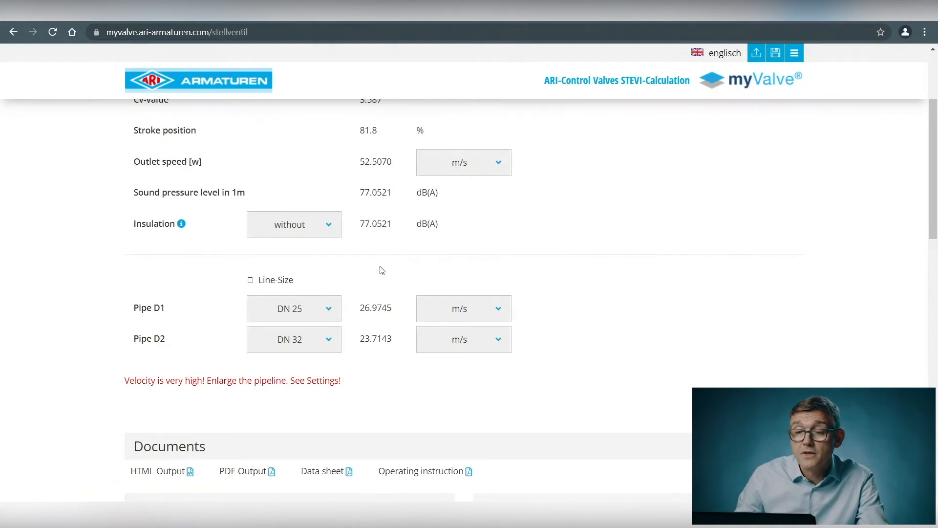
pyautogui.scroll(3, 381, 270)
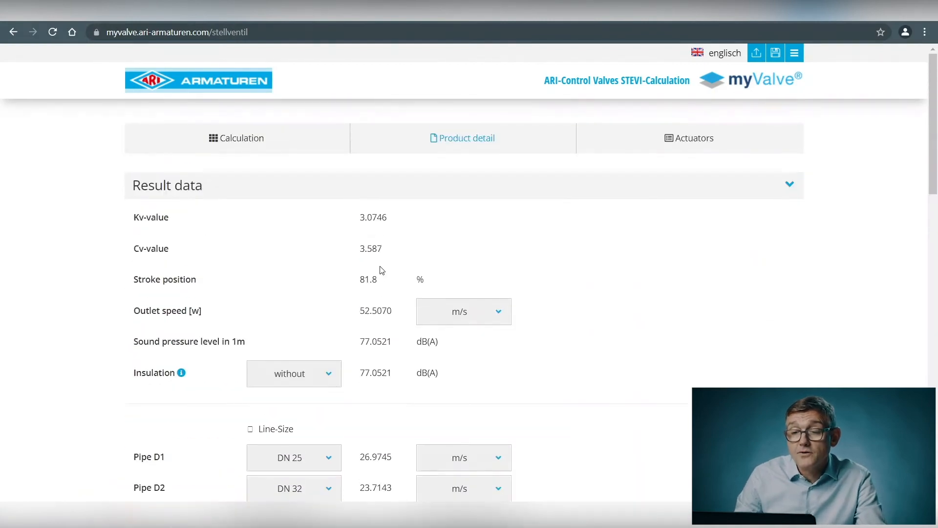
pyautogui.scroll(-15, 381, 270)
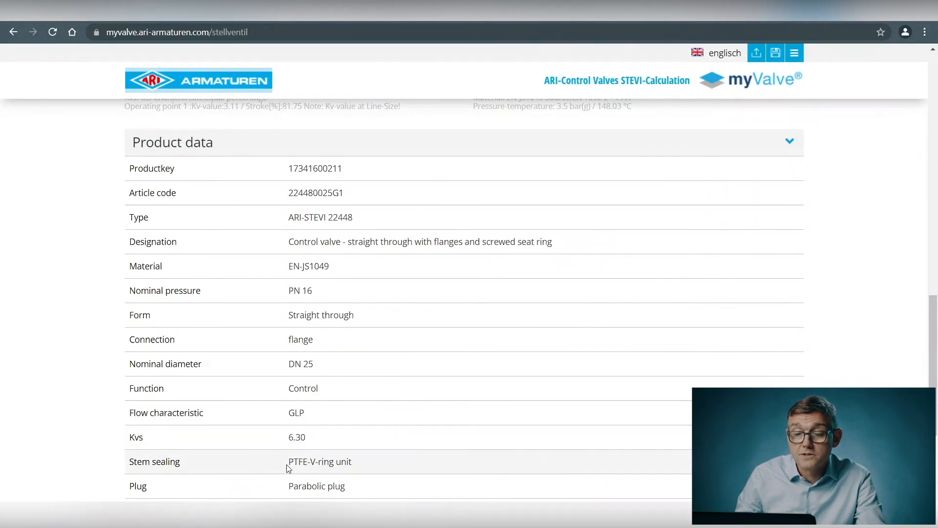
pyautogui.scroll(-3, 322, 476)
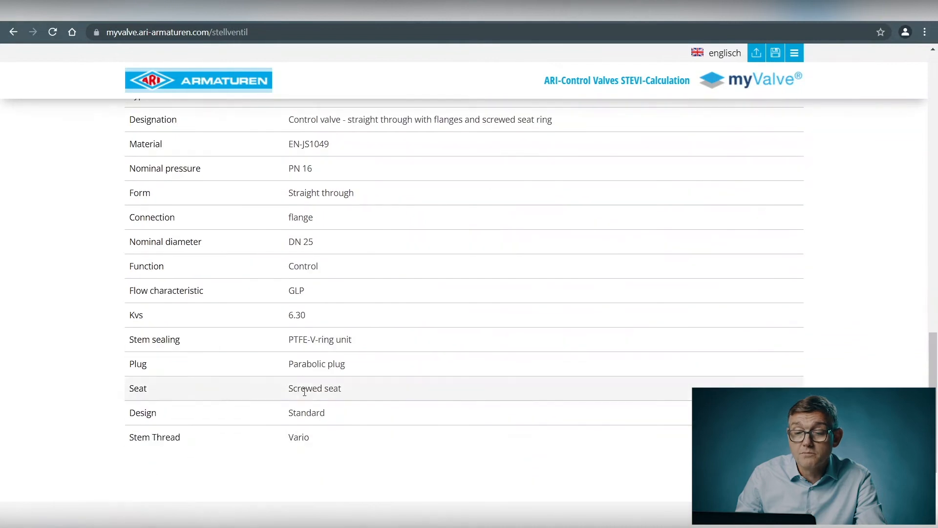
pyautogui.scroll(10, 383, 337)
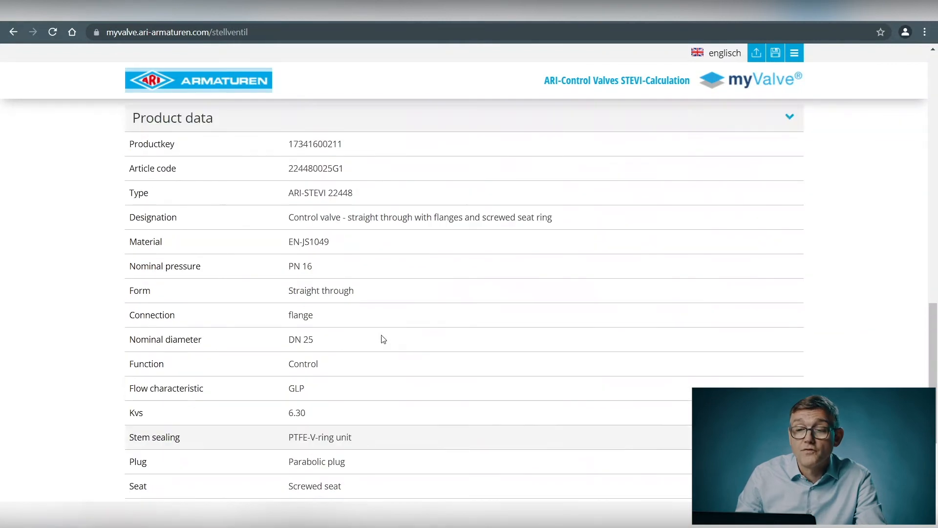
pyautogui.scroll(7, 383, 338)
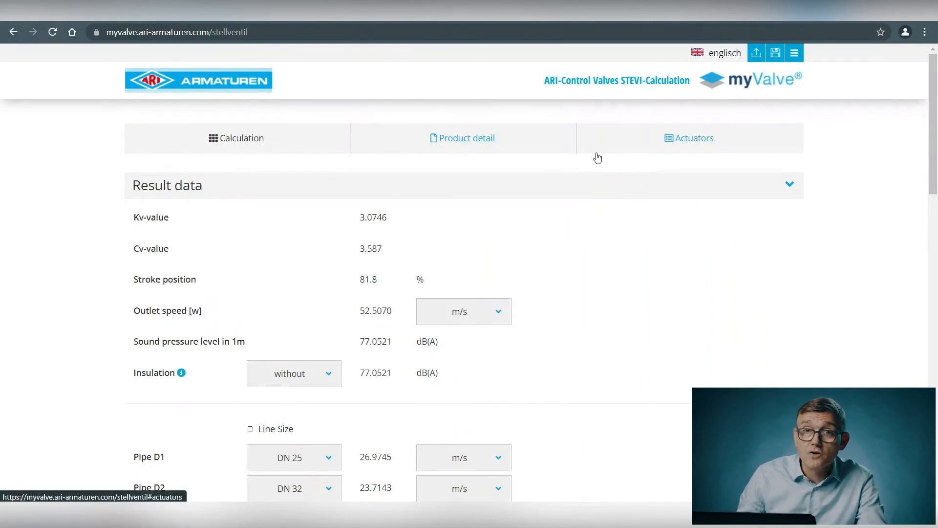
# Go to the actuator selection for the valve and set the actuator energy to pneumatic
pyautogui.click(683, 142)
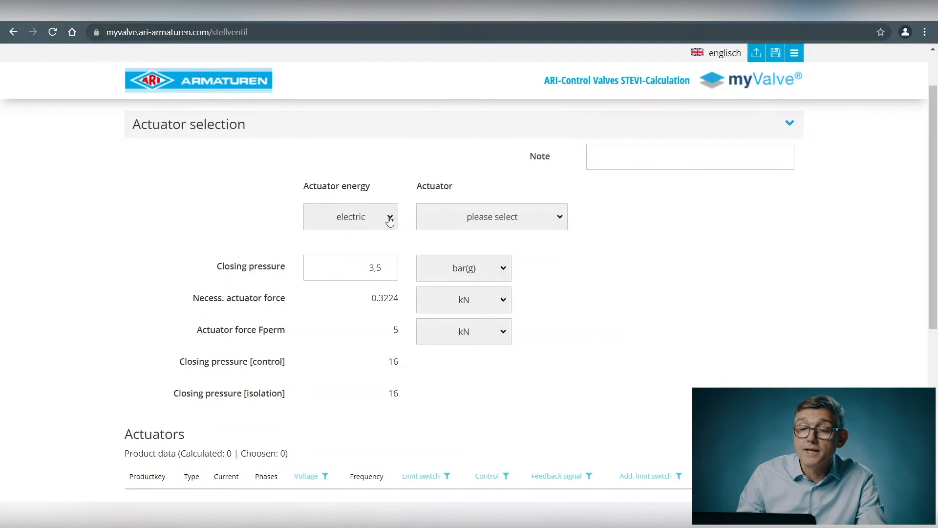
pyautogui.click(389, 221)
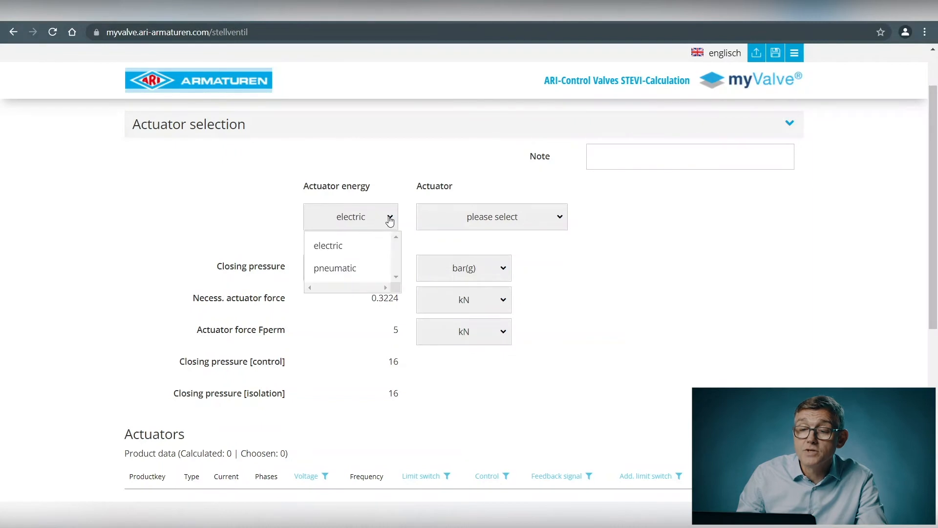
pyautogui.click(337, 269)
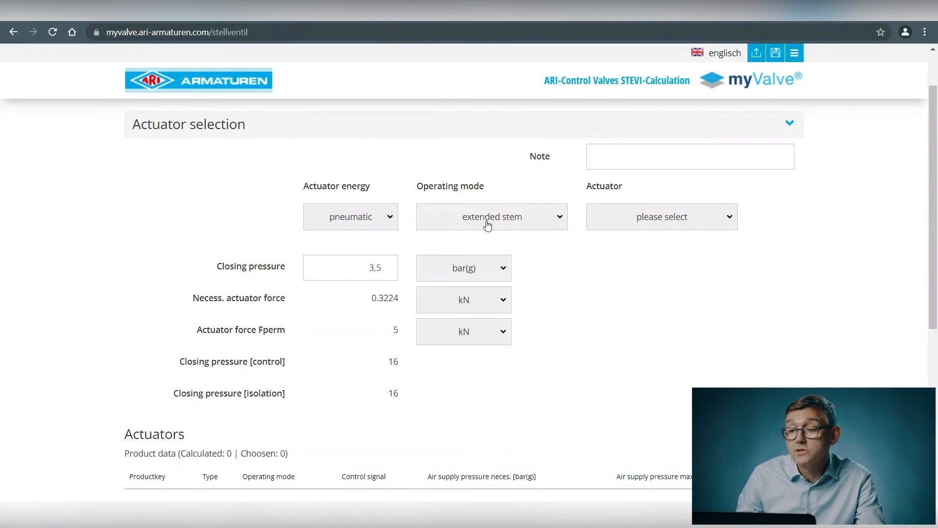
# Choose the DP30 Control signal DN 15-50 actuator for the extended stem operating mode
pyautogui.click(663, 220)
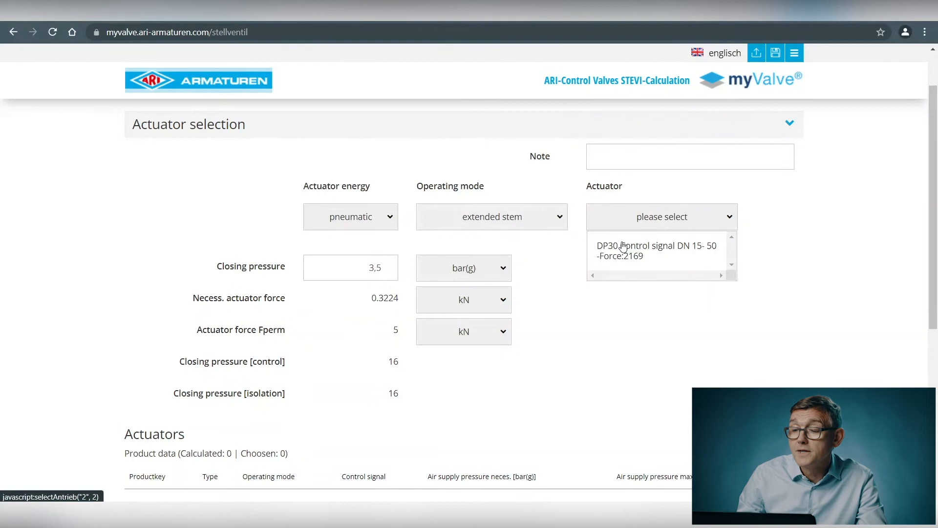
pyautogui.scroll(-1, 623, 246)
pyautogui.scroll(2, 635, 215)
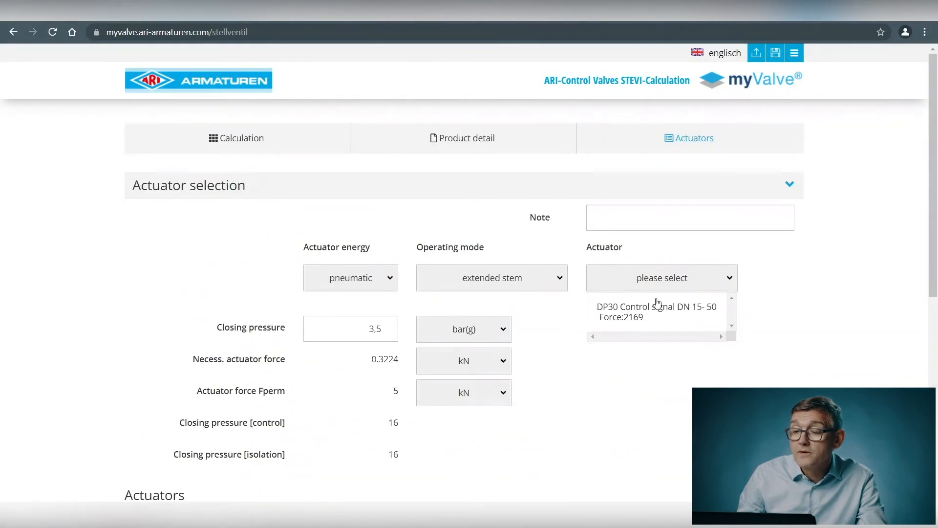
pyautogui.scroll(-1, 629, 312)
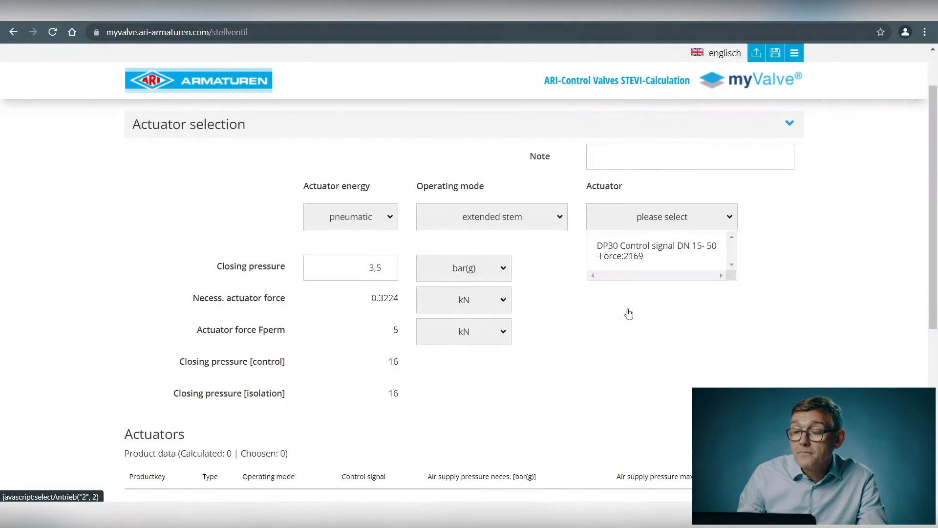
pyautogui.click(633, 256)
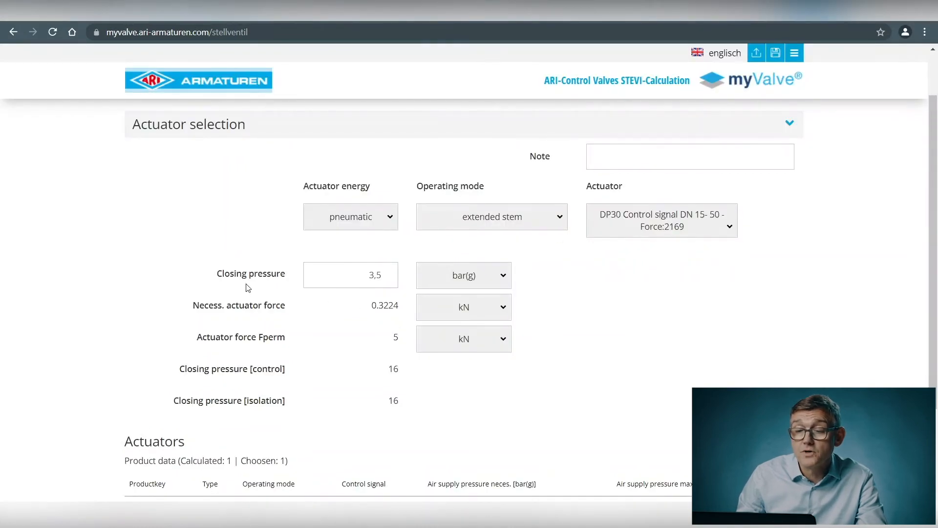
# Select the calculated DP30 actuator from the product list and review its documents, CAD files and product data
pyautogui.moveTo(378, 284)
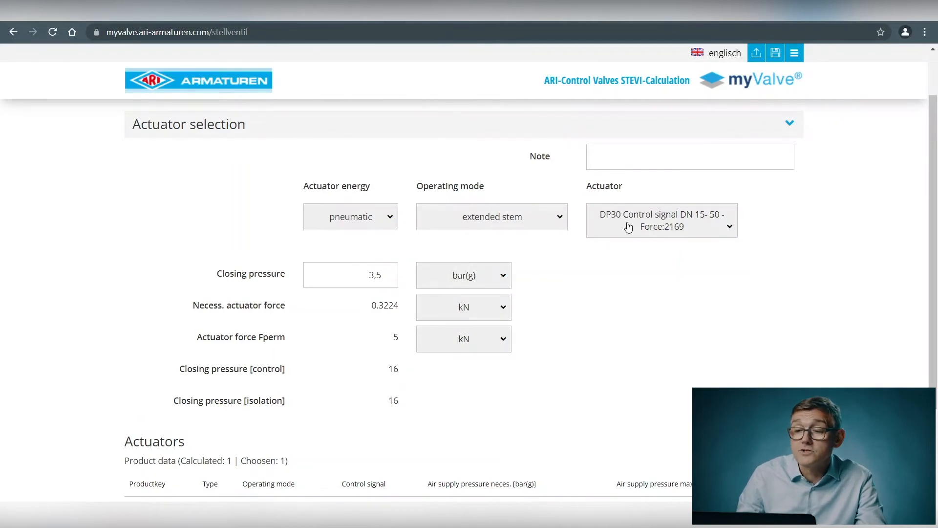
pyautogui.scroll(-3, 457, 335)
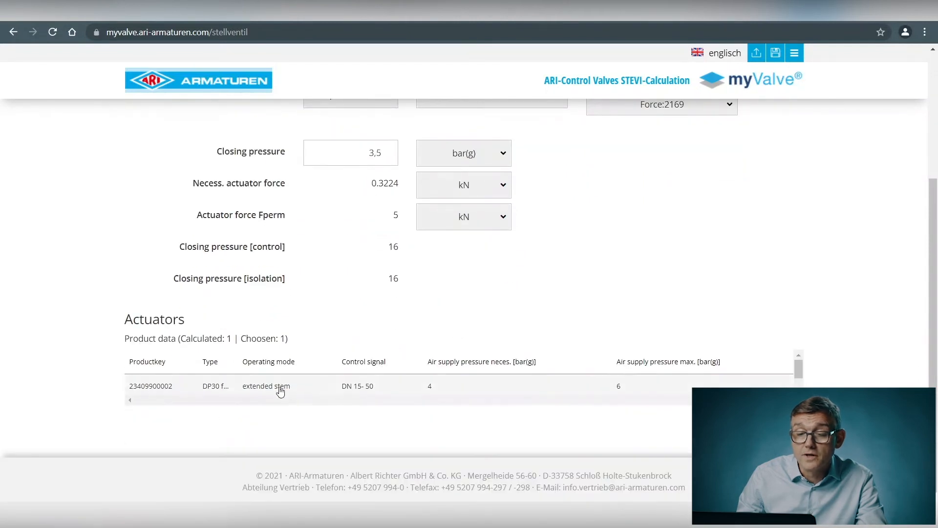
pyautogui.click(275, 389)
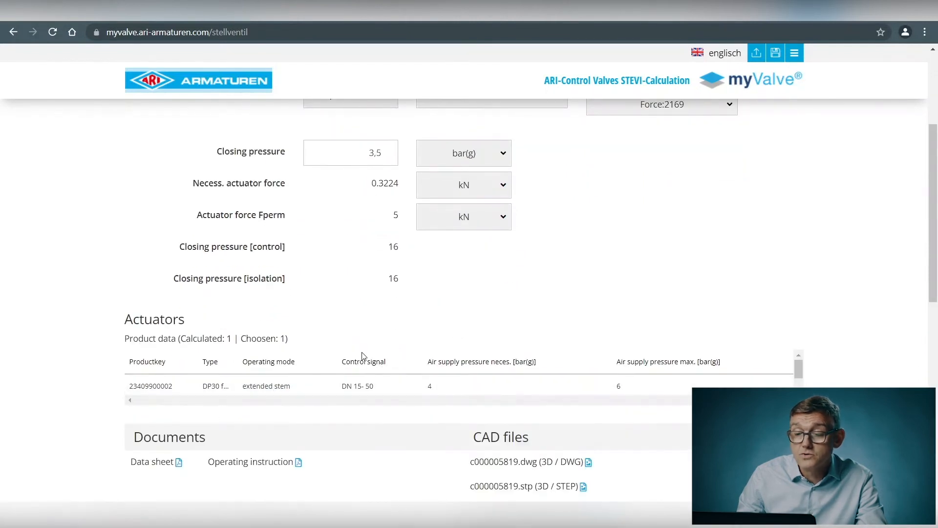
pyautogui.scroll(-1, 364, 355)
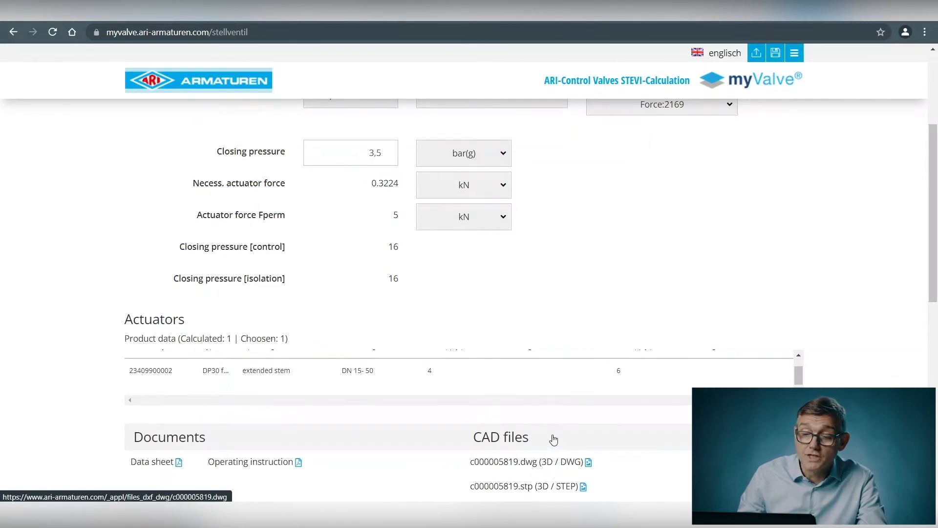
pyautogui.scroll(-3, 518, 398)
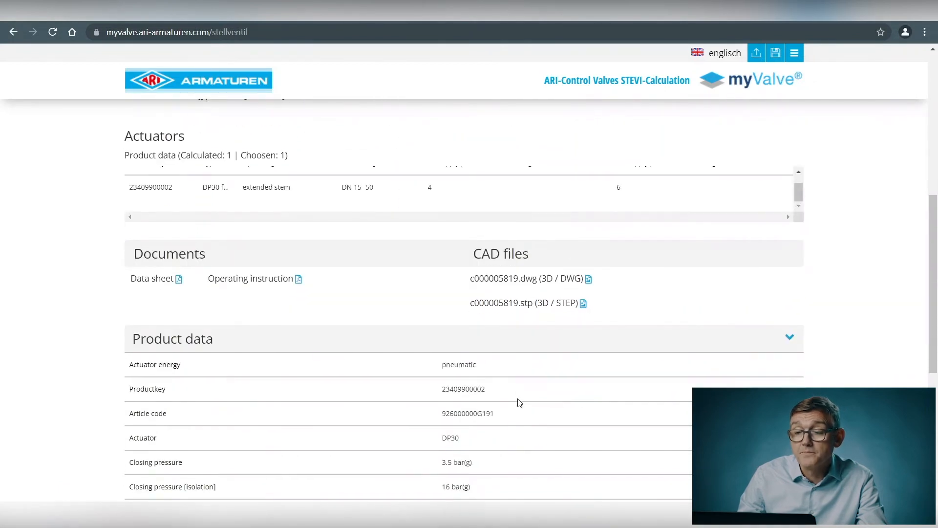
pyautogui.scroll(-2, 517, 398)
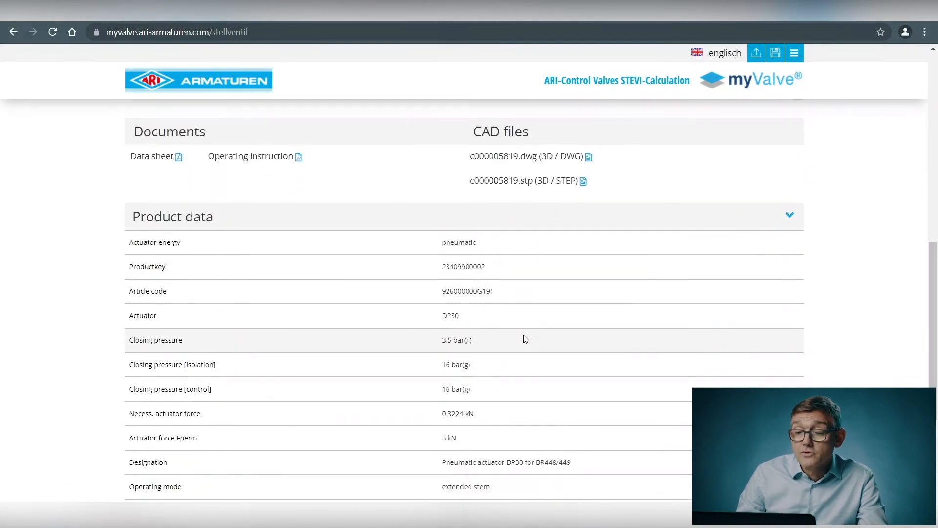
pyautogui.click(497, 323)
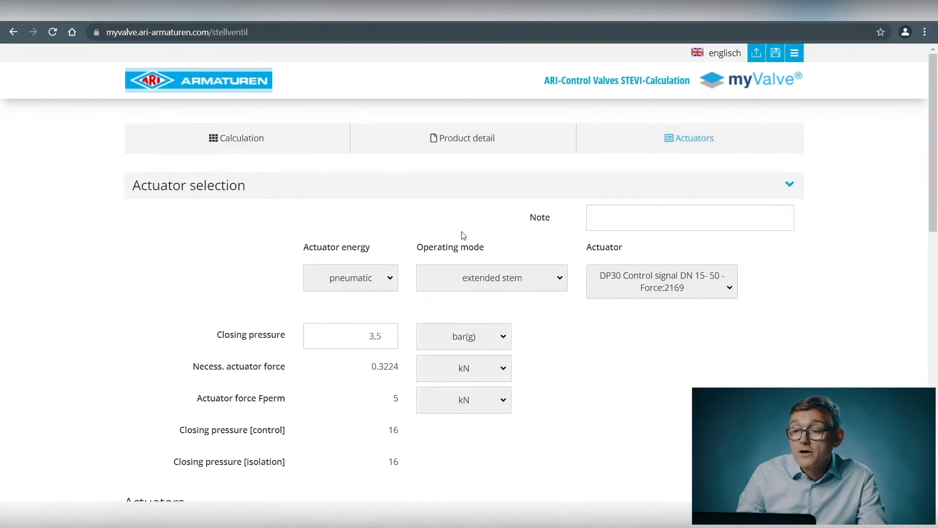
# Save the calculation with project number 123, description Test, TAG number 456 and the note Control PRV
pyautogui.click(777, 54)
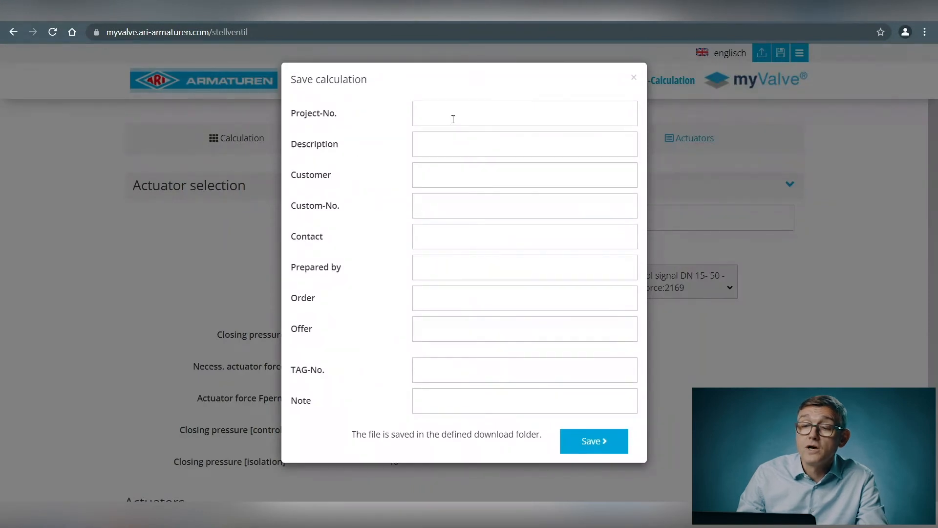
pyautogui.click(453, 117)
pyautogui.write('123')
pyautogui.click(437, 148)
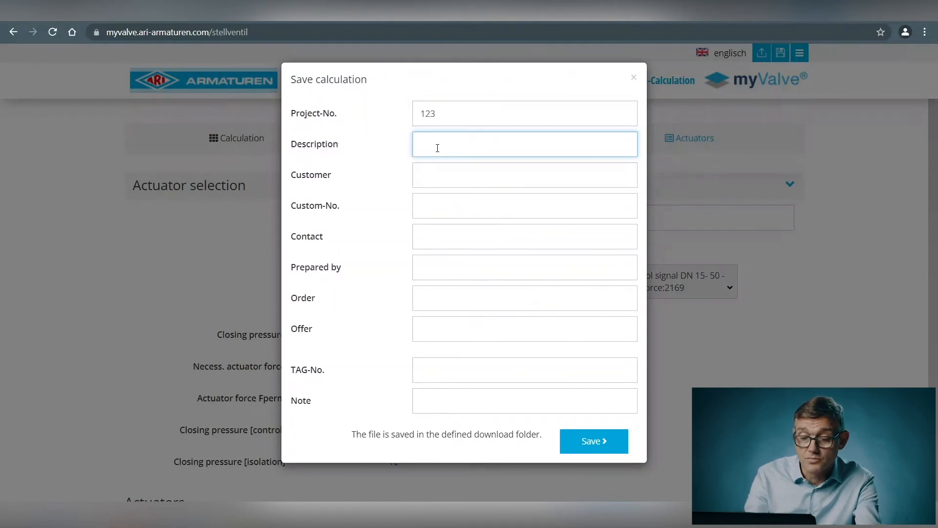
pyautogui.write('Test')
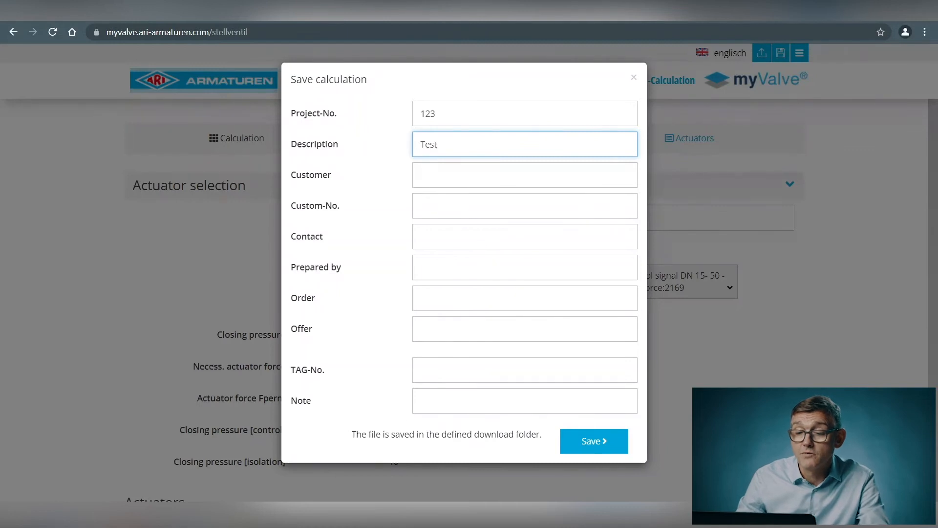
pyautogui.click(424, 371)
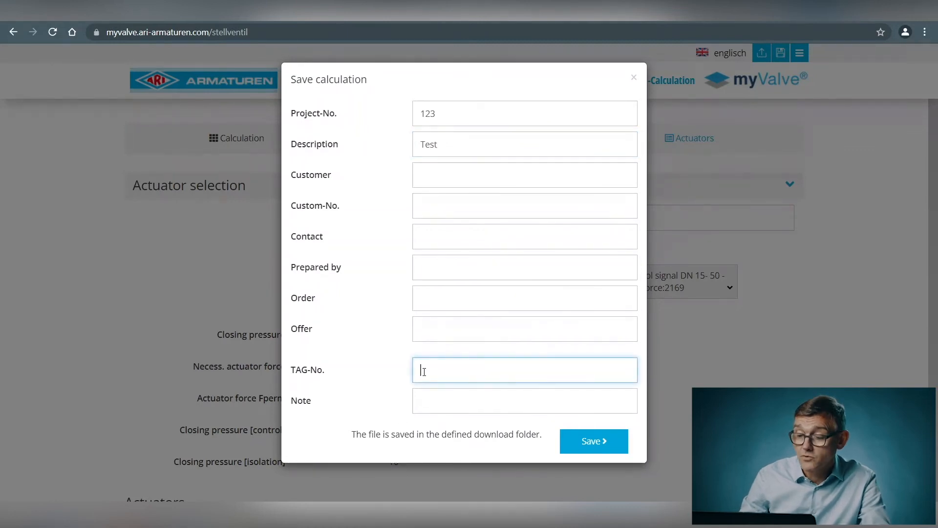
pyautogui.write('456')
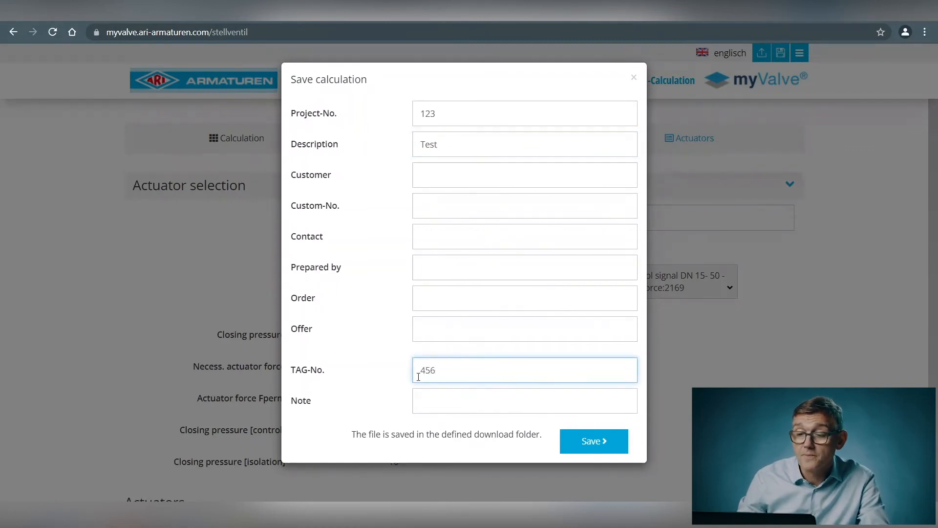
pyautogui.click(426, 396)
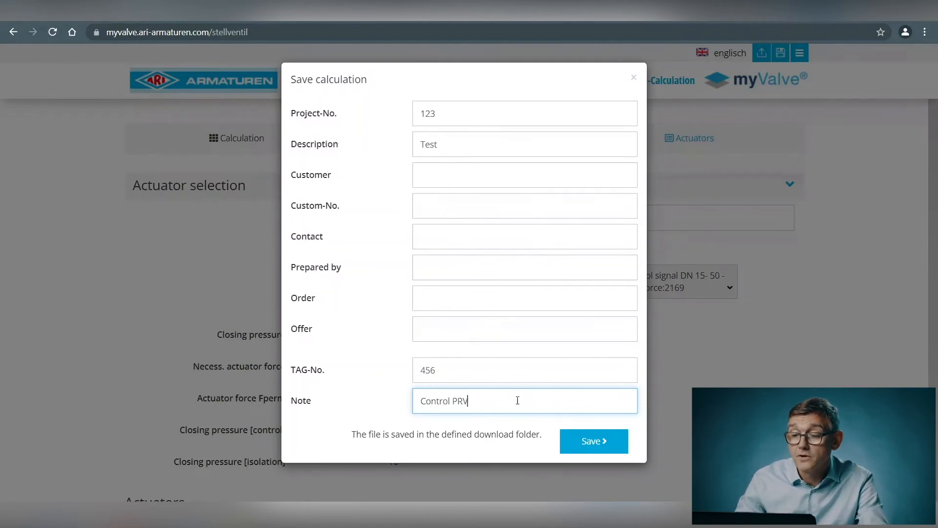
pyautogui.click(593, 443)
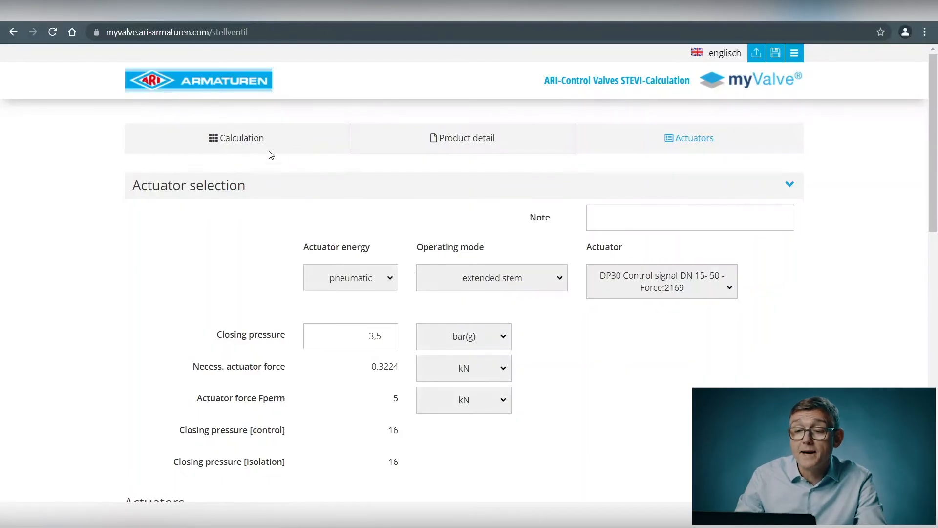
# Return to the calculation inputs, choose Volume flow Q as the calculation target and set the outlet pressure to 3 bar(g)
pyautogui.click(257, 143)
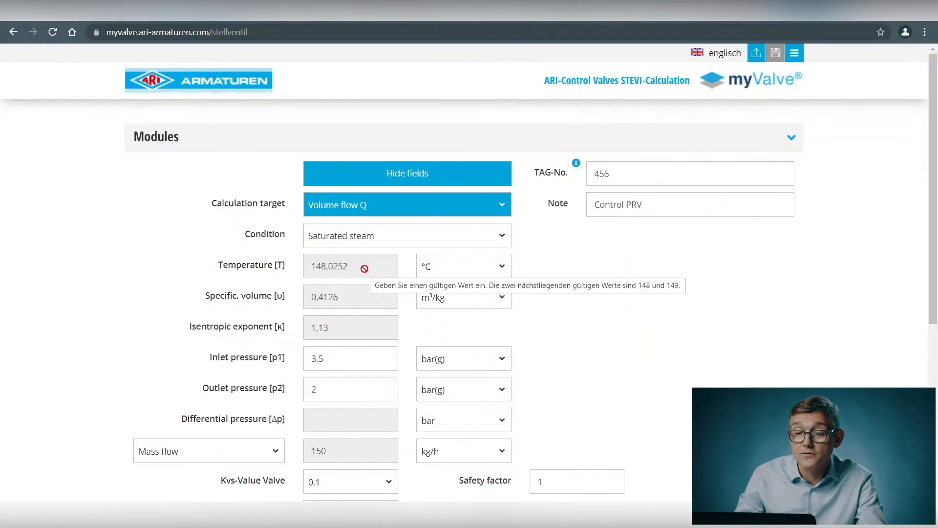
pyautogui.scroll(-4, 365, 268)
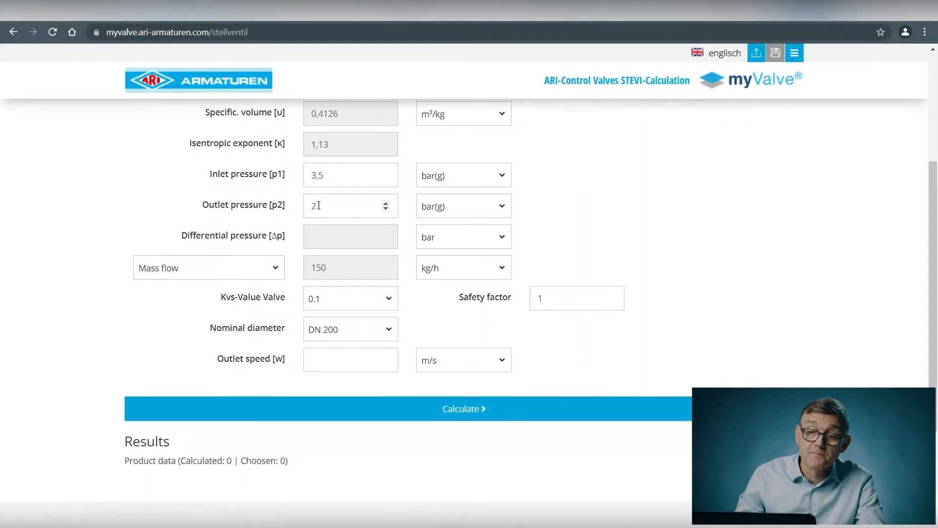
pyautogui.click(385, 204)
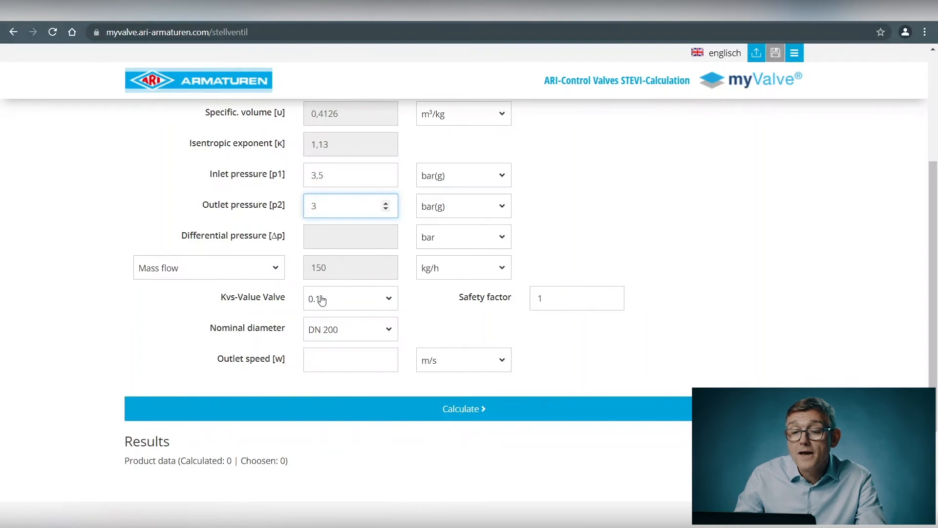
# Set the valve's Kvs value to 6.3 and its nominal diameter to DN 25
pyautogui.click(387, 299)
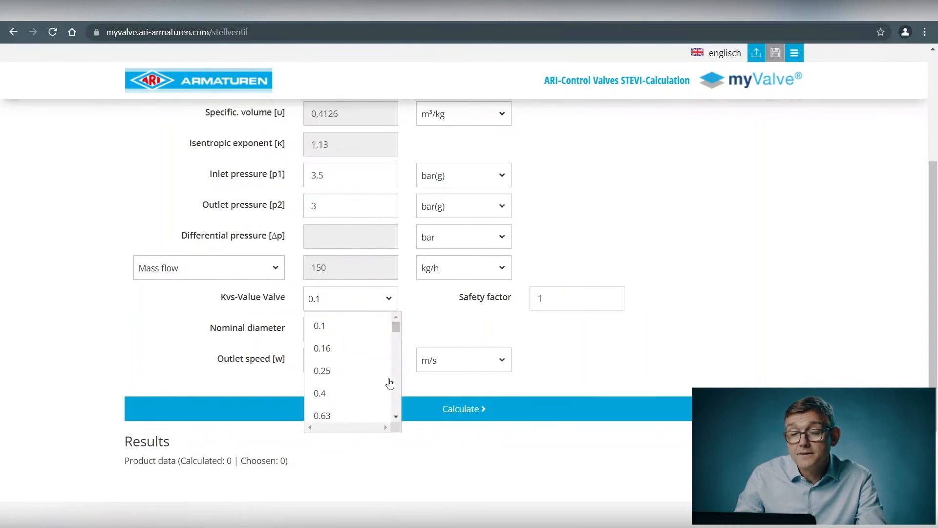
pyautogui.scroll(-5, 394, 414)
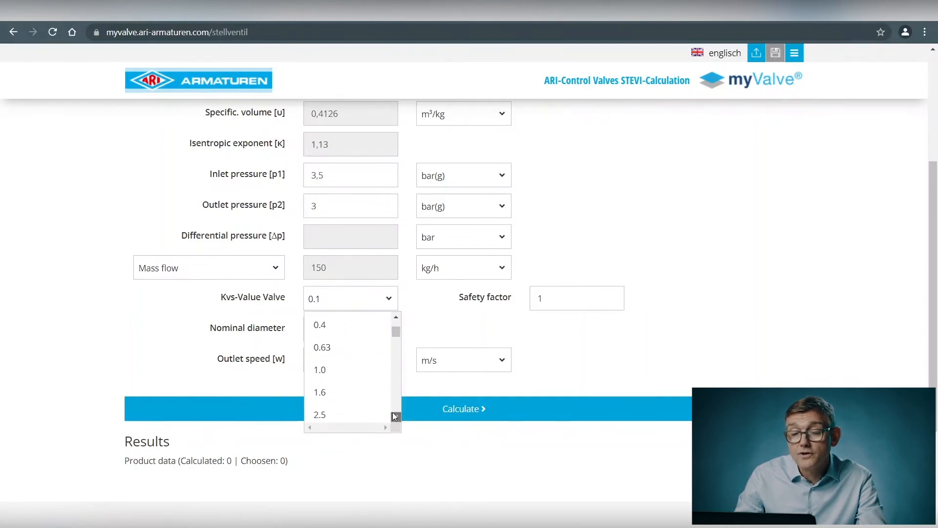
pyautogui.moveTo(398, 350); pyautogui.dragTo(397, 339)
pyautogui.click(352, 326)
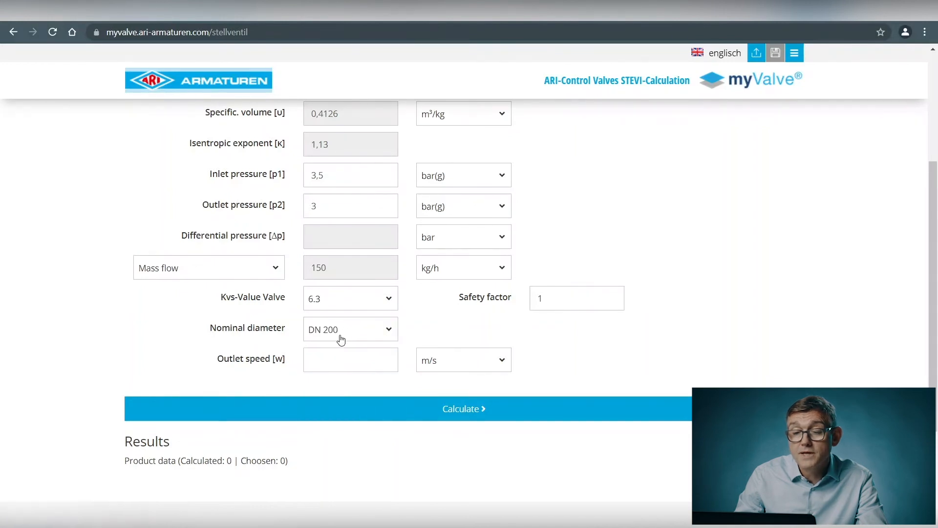
pyautogui.click(389, 331)
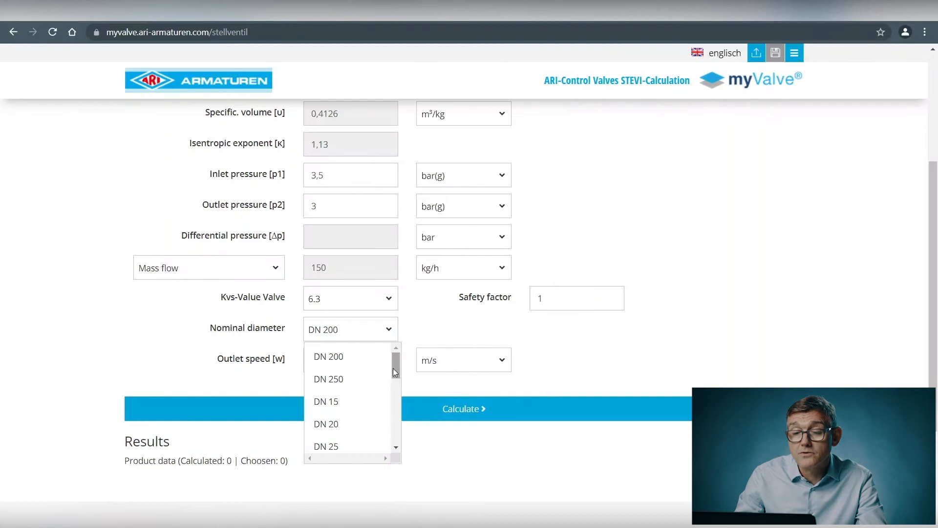
pyautogui.click(326, 446)
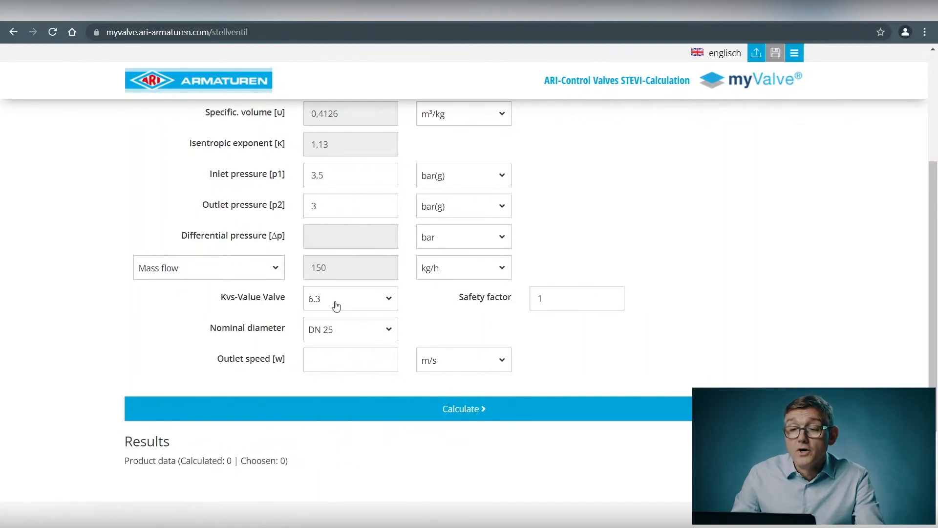
# Check the entered saturated steam conditions and calculate the mass flow through the valve
pyautogui.scroll(2, 338, 308)
pyautogui.scroll(2, 336, 306)
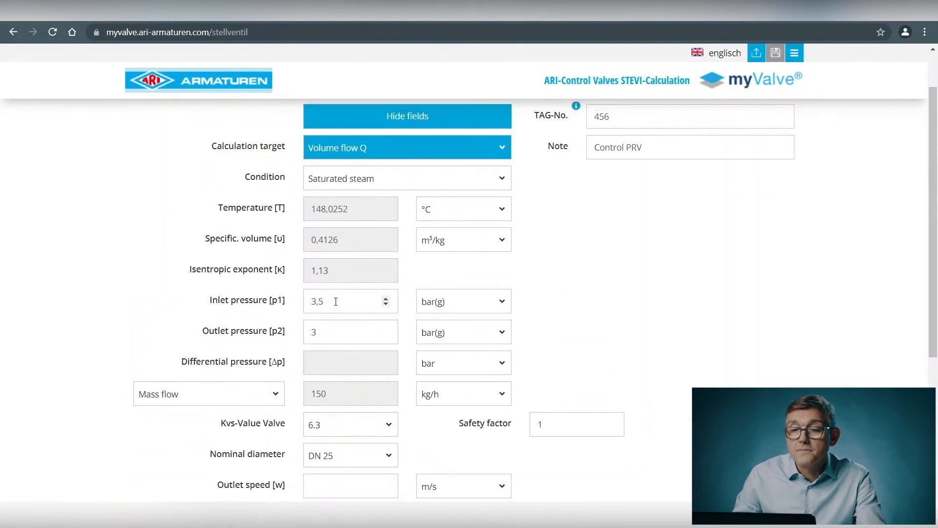
pyautogui.scroll(2, 337, 301)
pyautogui.scroll(-4, 336, 301)
pyautogui.scroll(-2, 336, 301)
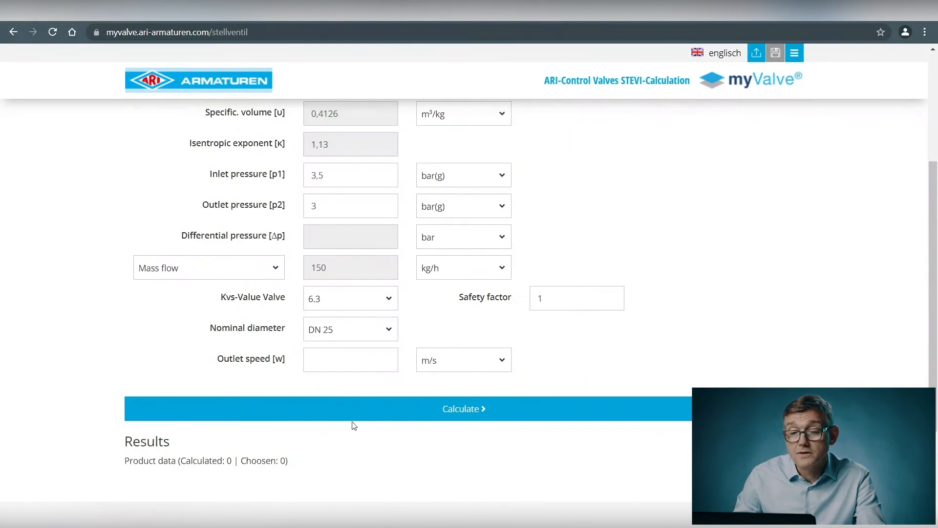
pyautogui.click(447, 409)
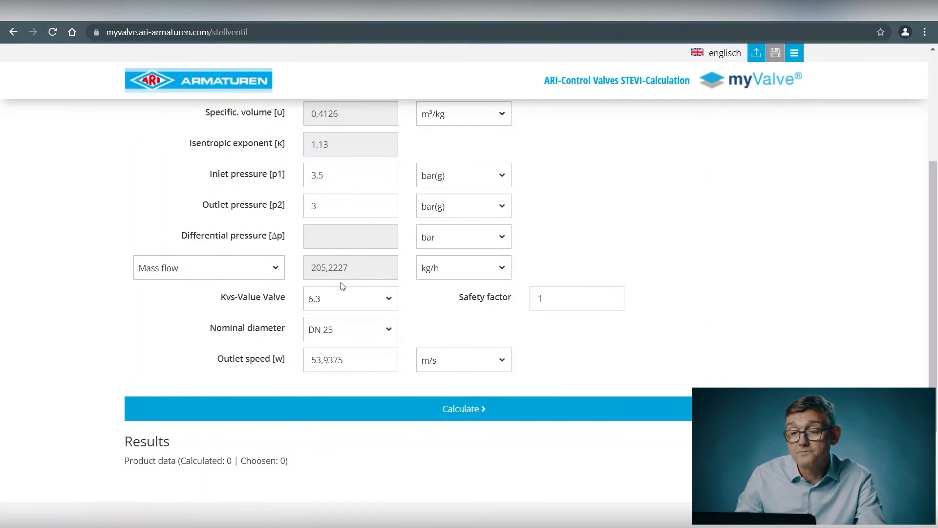
# Switch to the ARI-Safety Valves SAFE-DIN EN-Calculation module
pyautogui.scroll(4, 344, 287)
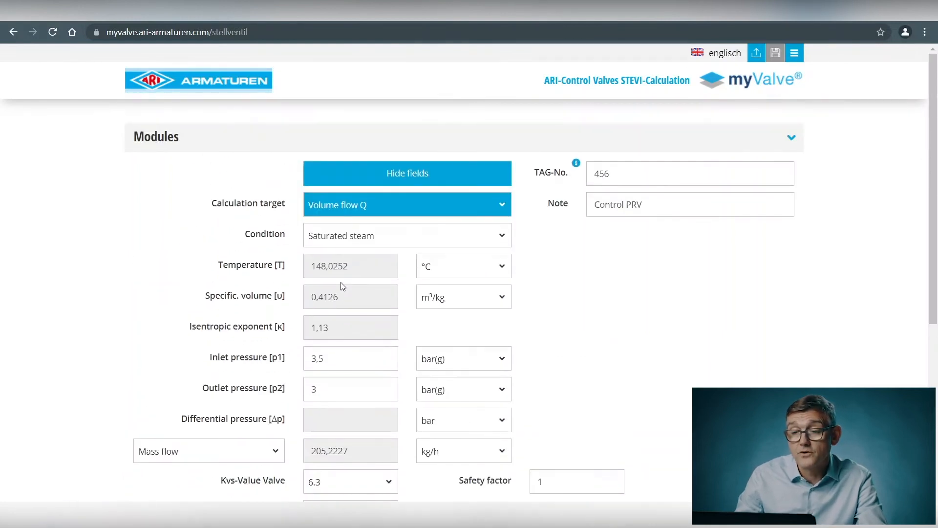
pyautogui.click(196, 145)
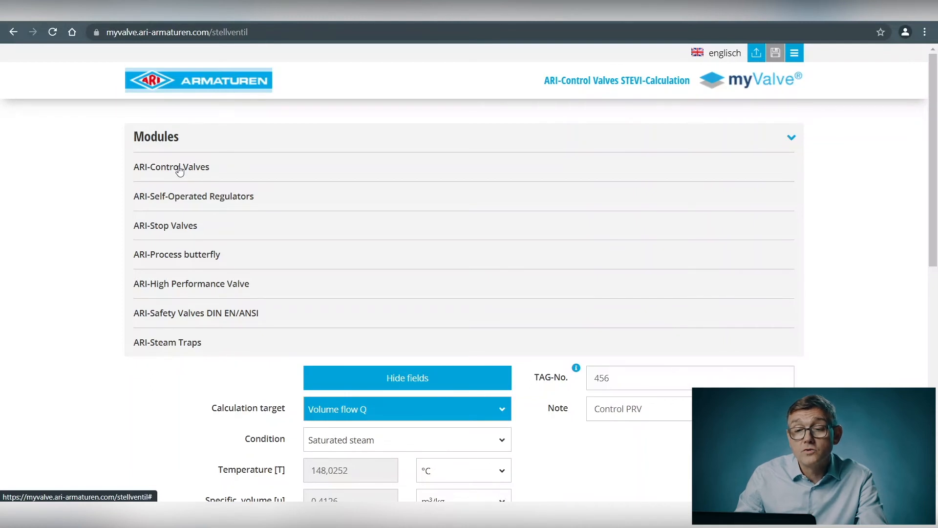
pyautogui.click(166, 316)
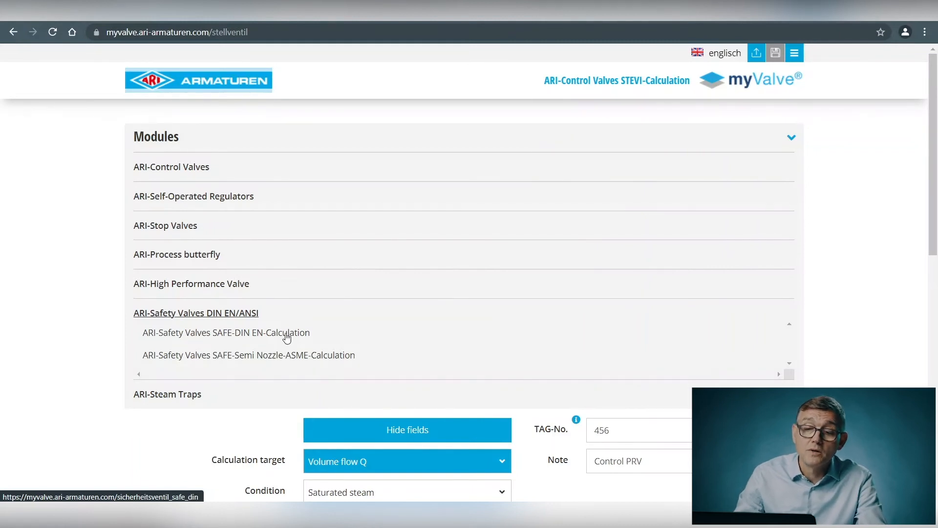
pyautogui.click(215, 334)
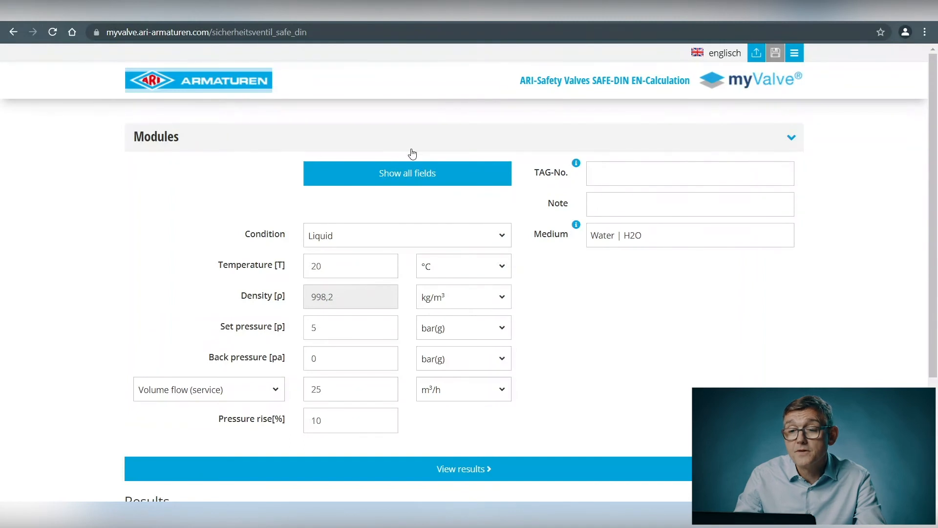
# Set the safety valve's condition to saturated steam and its set pressure to 3 bar(g)
pyautogui.click(344, 238)
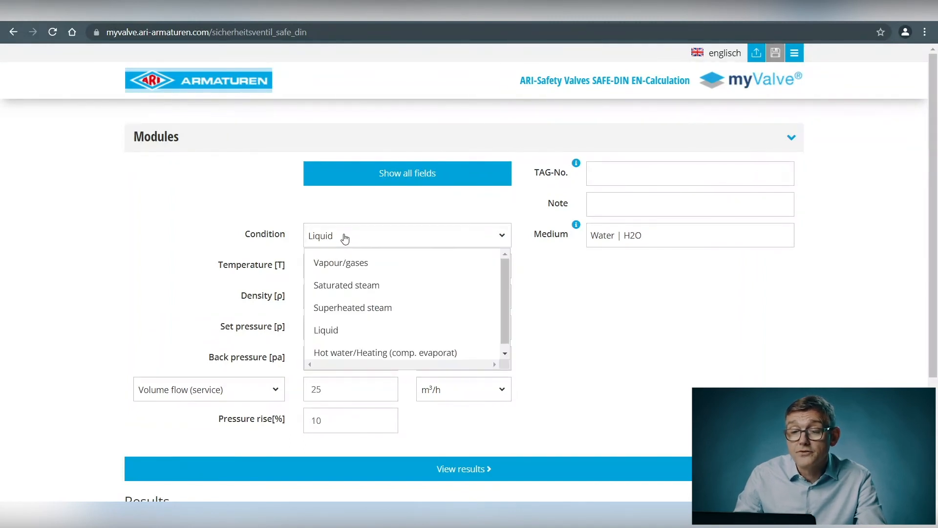
pyautogui.click(341, 286)
pyautogui.click(321, 326)
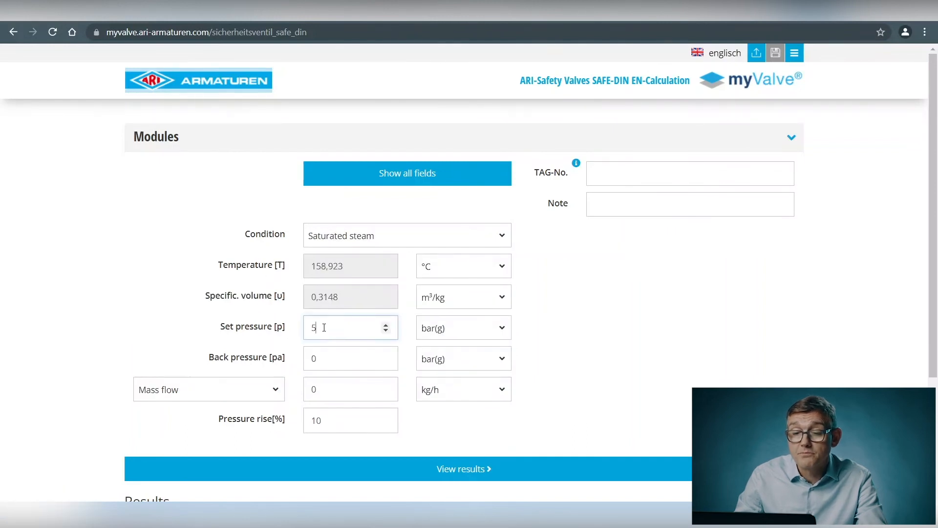
pyautogui.press('BackSpace')
pyautogui.write('3')
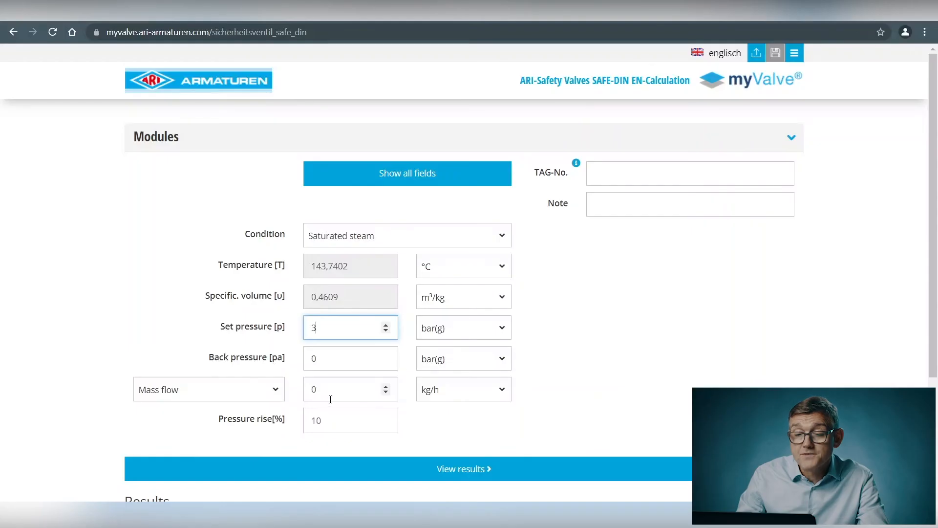
# Set the mass flow to 205 kg/h and generate the list of suitable safety valves
pyautogui.click(337, 389)
pyautogui.press('BackSpace')
pyautogui.write('205')
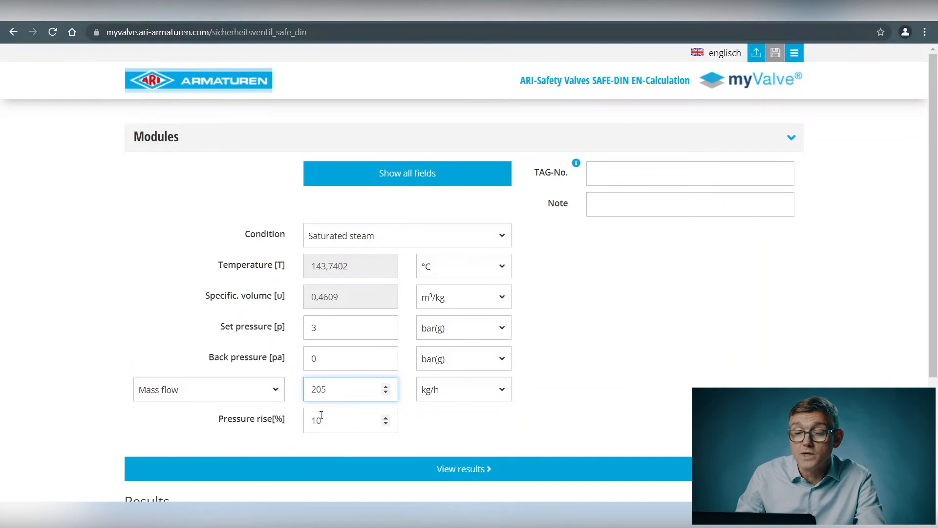
pyautogui.scroll(-3, 318, 420)
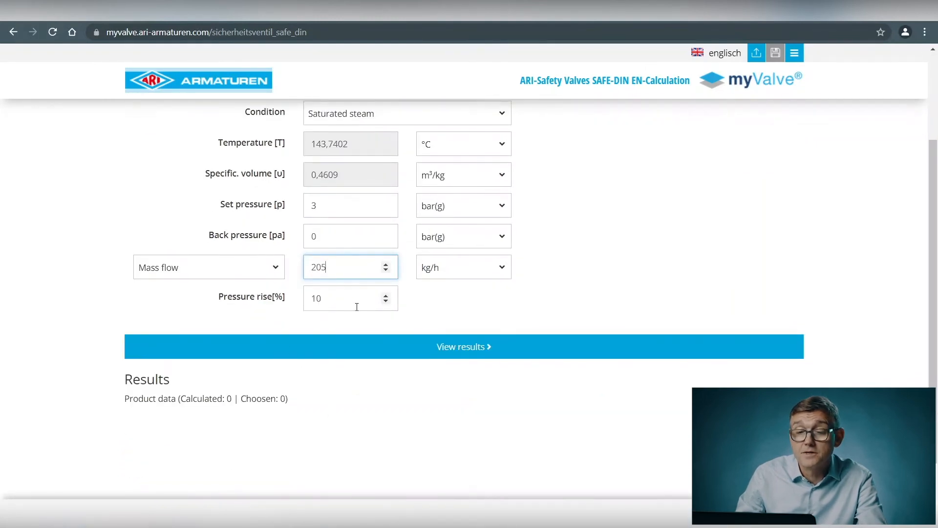
pyautogui.click(467, 348)
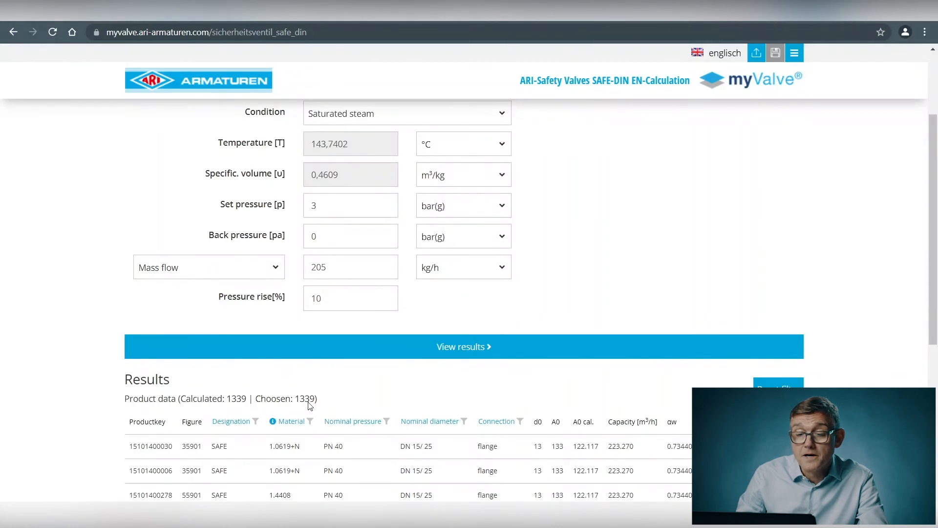
# Filter the calculated safety valves by designation to the SAFE series
pyautogui.scroll(-1, 222, 401)
pyautogui.scroll(-1, 221, 402)
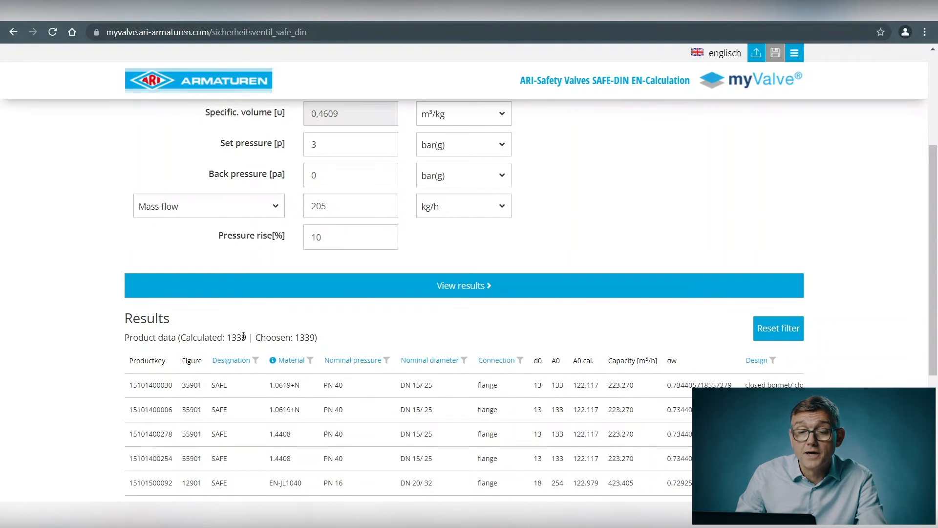
pyautogui.scroll(-1, 245, 339)
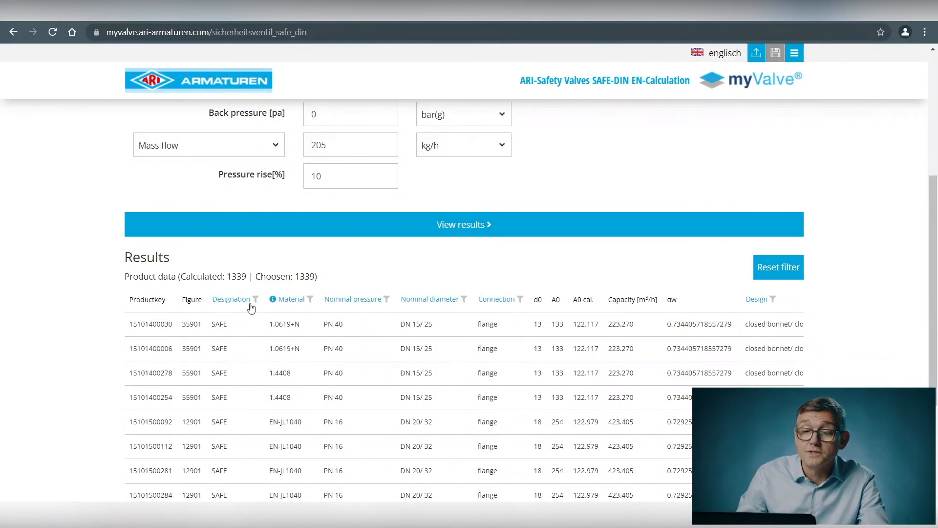
pyautogui.click(231, 302)
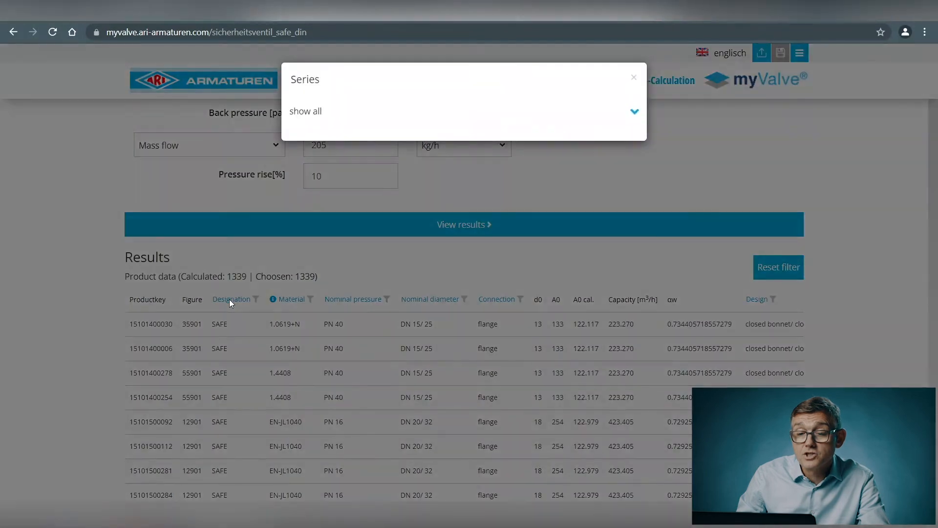
pyautogui.click(311, 112)
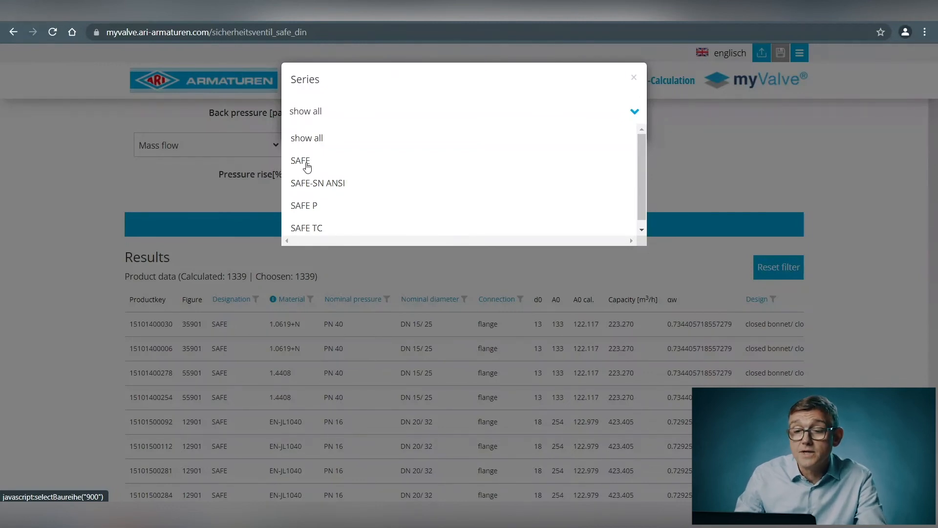
pyautogui.click(301, 162)
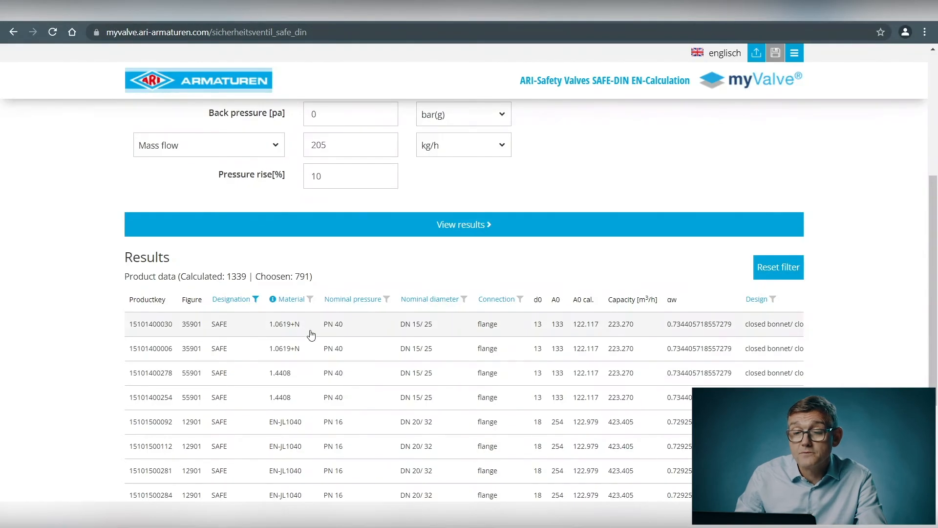
# Filter the suitable safety valves by material to EN-JS1049
pyautogui.click(295, 301)
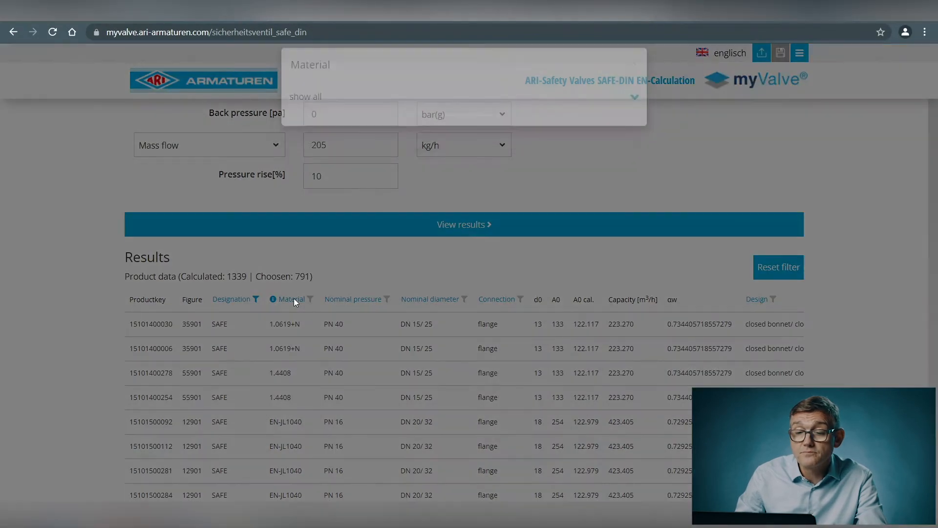
pyautogui.click(308, 113)
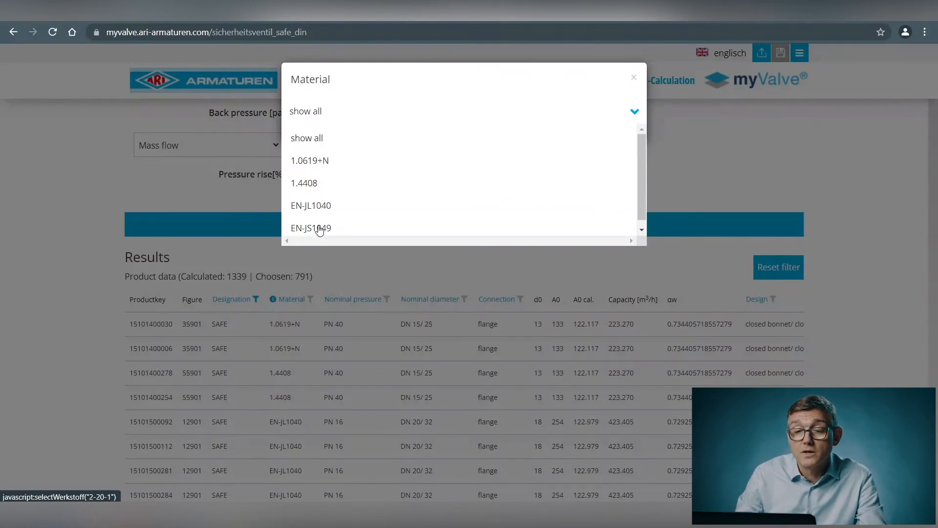
pyautogui.click(319, 230)
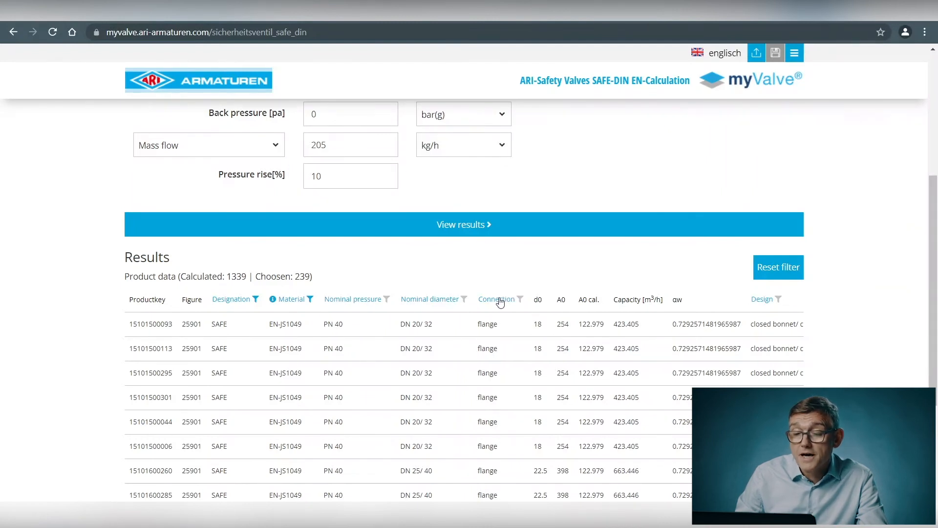
# Check the available options of the Design filter for the safety valves and choose show all
pyautogui.scroll(-4, 500, 303)
pyautogui.scroll(7, 500, 303)
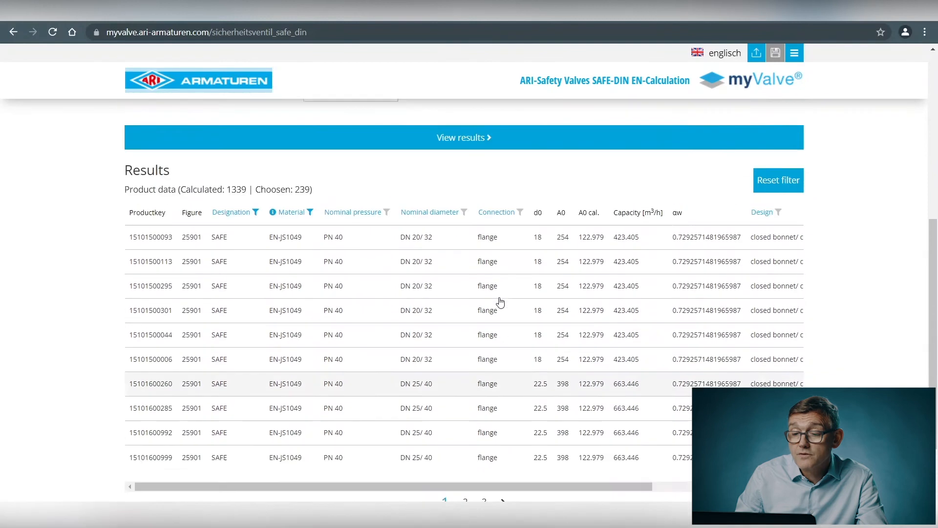
pyautogui.scroll(-4, 499, 302)
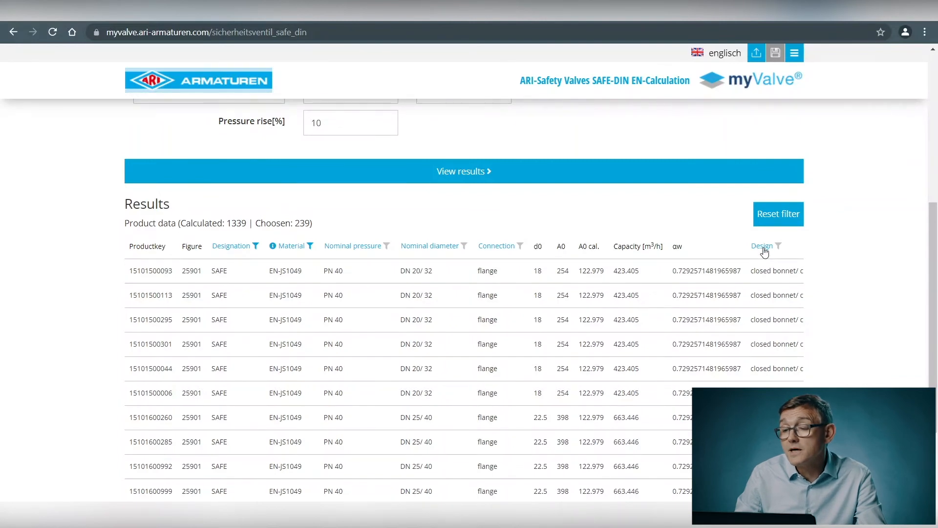
pyautogui.click(765, 248)
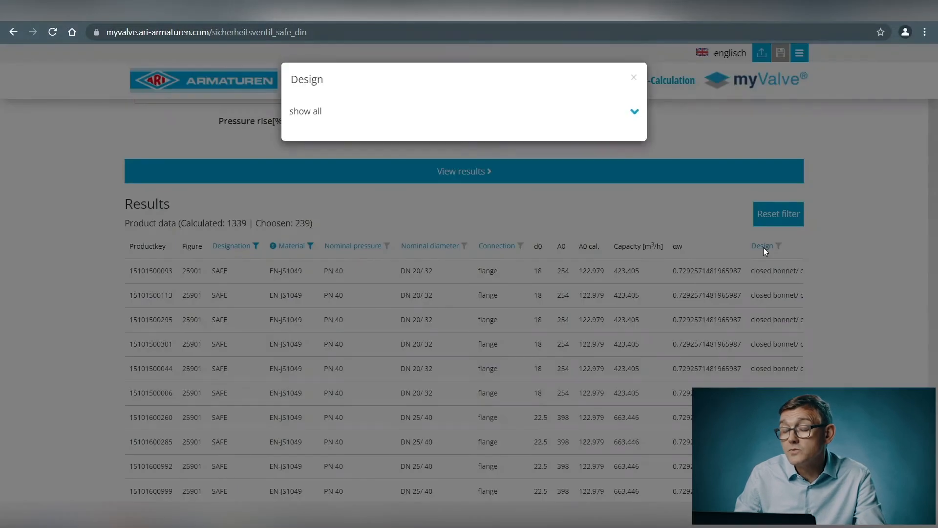
pyautogui.click(307, 118)
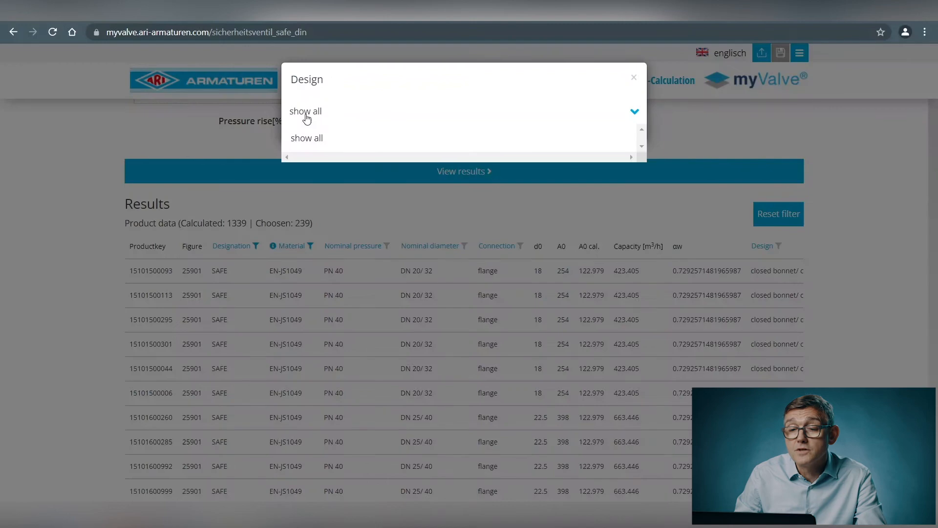
pyautogui.click(308, 142)
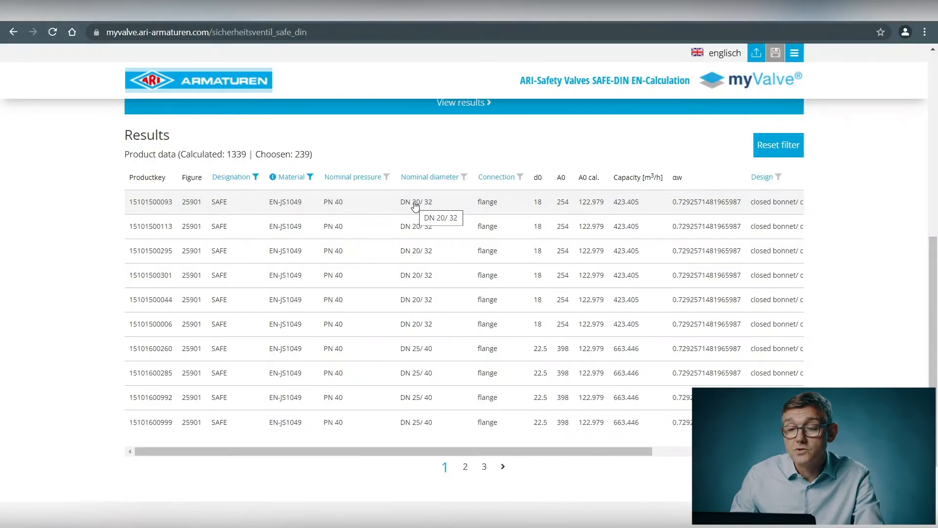
# Open the first DN 20/32 valve in the results and examine its documents, pressure-temperature diagram and product data
pyautogui.click(414, 207)
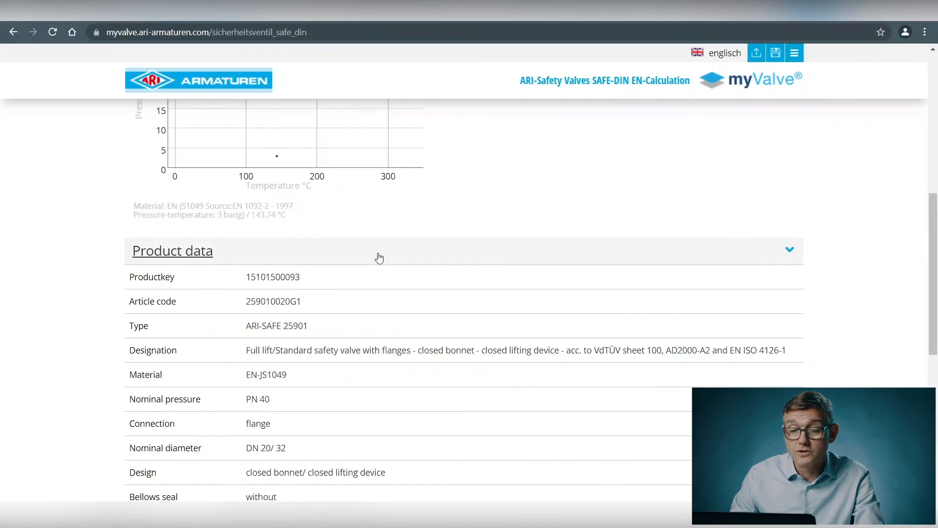
pyautogui.scroll(-4, 379, 257)
pyautogui.scroll(9, 379, 257)
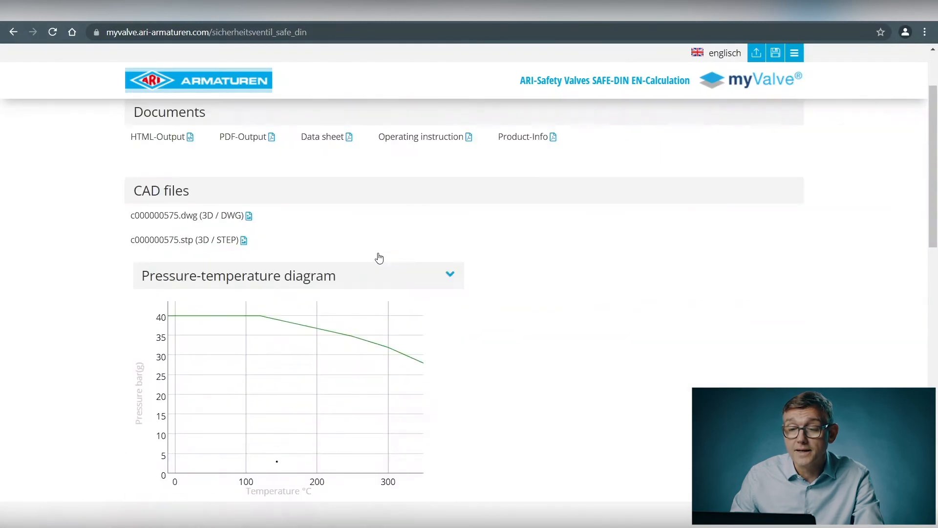
pyautogui.scroll(2, 380, 256)
pyautogui.scroll(-9, 380, 256)
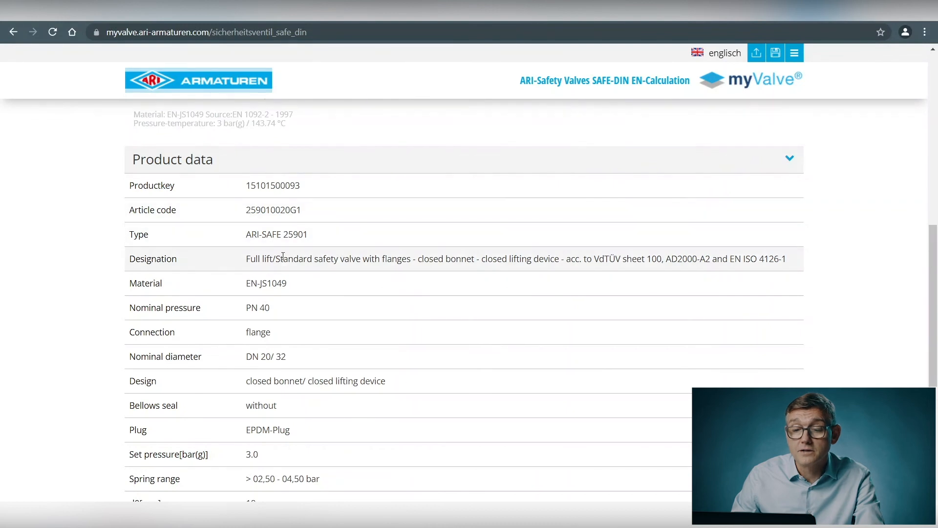
pyautogui.scroll(-3, 287, 260)
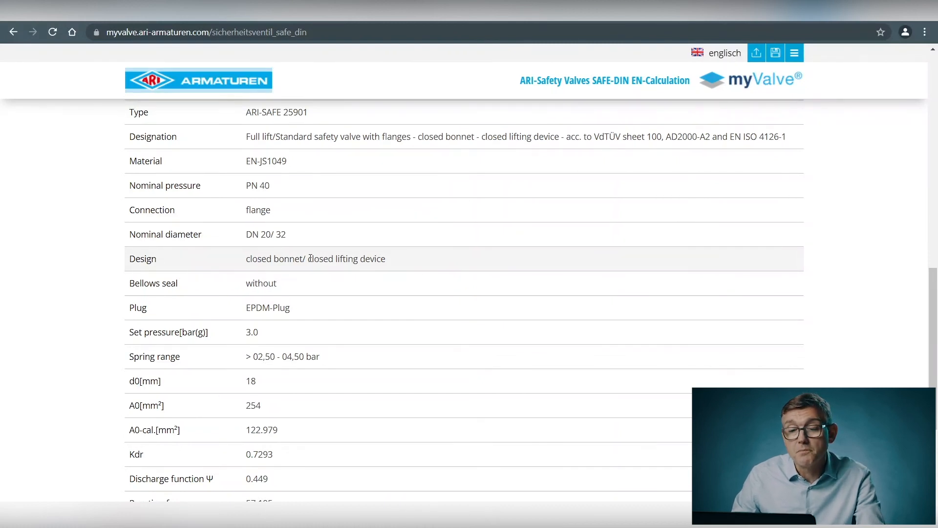
pyautogui.scroll(7, 311, 258)
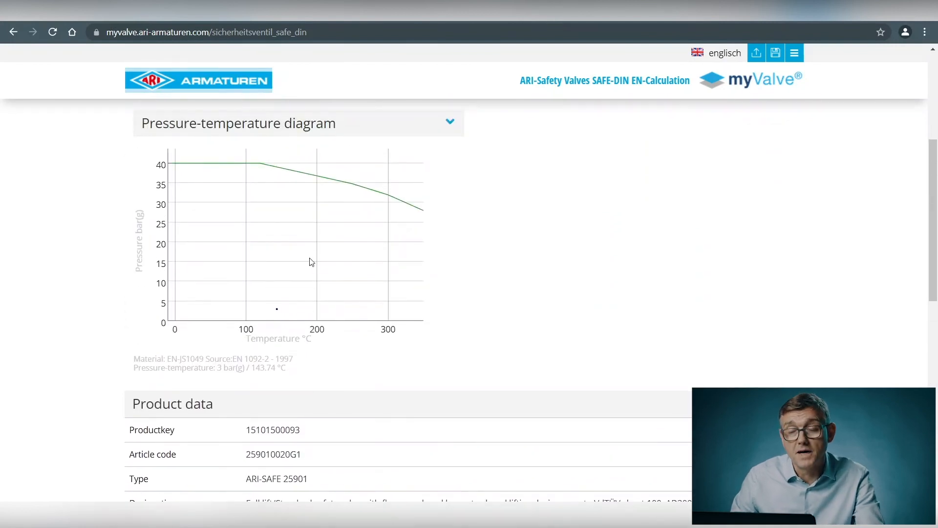
pyautogui.scroll(-4, 311, 261)
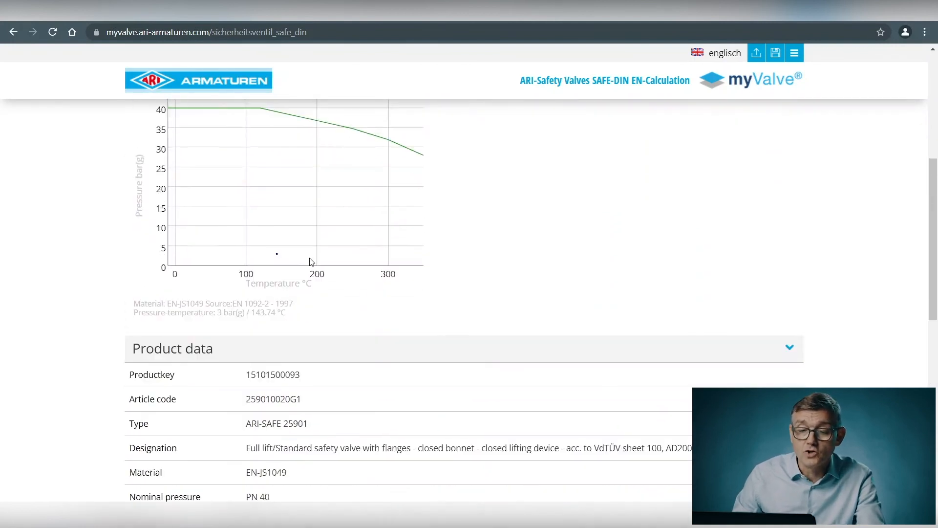
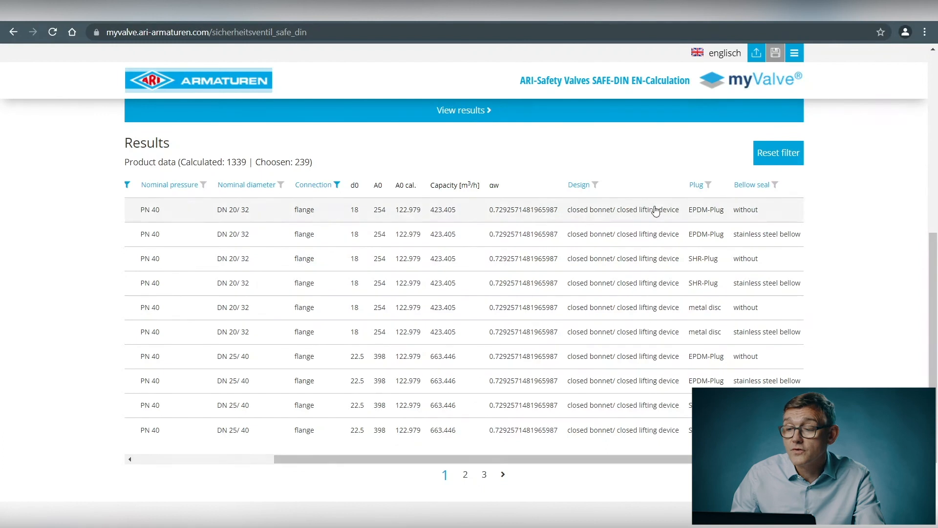
# Filter the safety valve results by plug variation to SHR-Plug
pyautogui.click(700, 185)
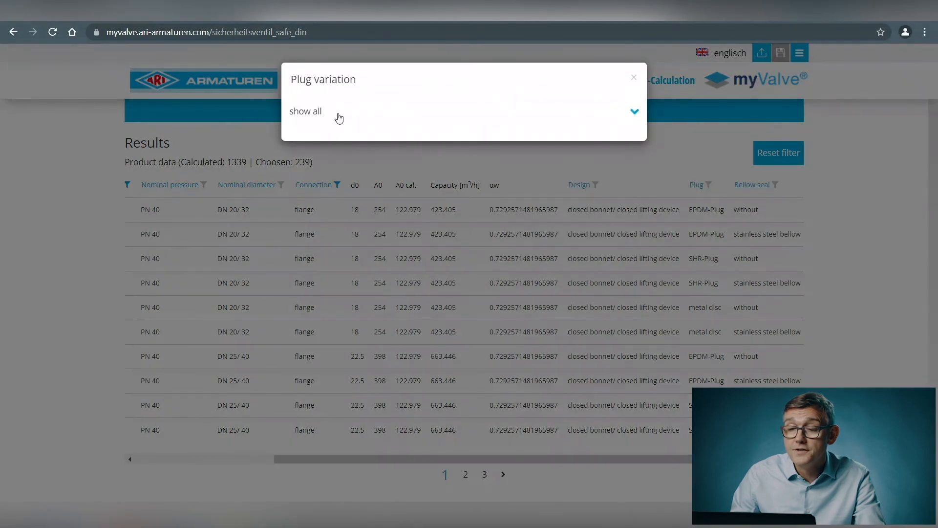
pyautogui.click(308, 111)
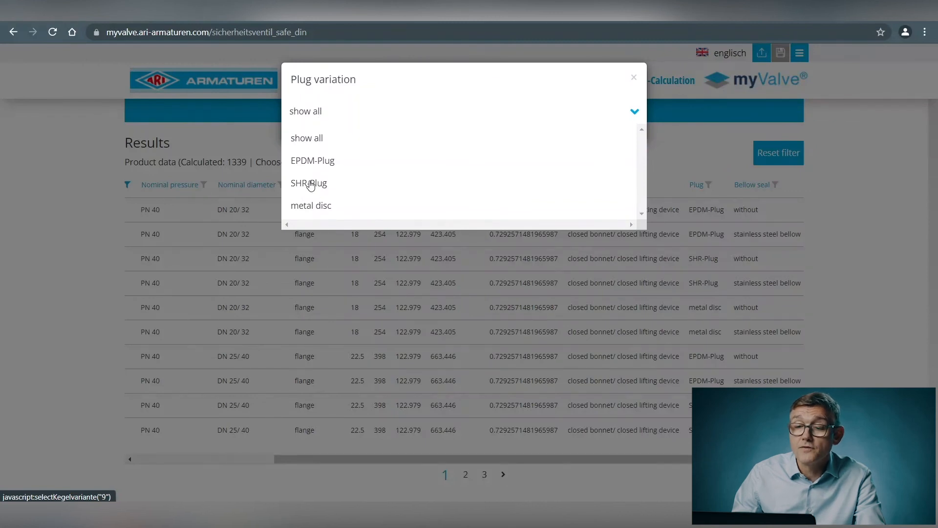
pyautogui.click(310, 183)
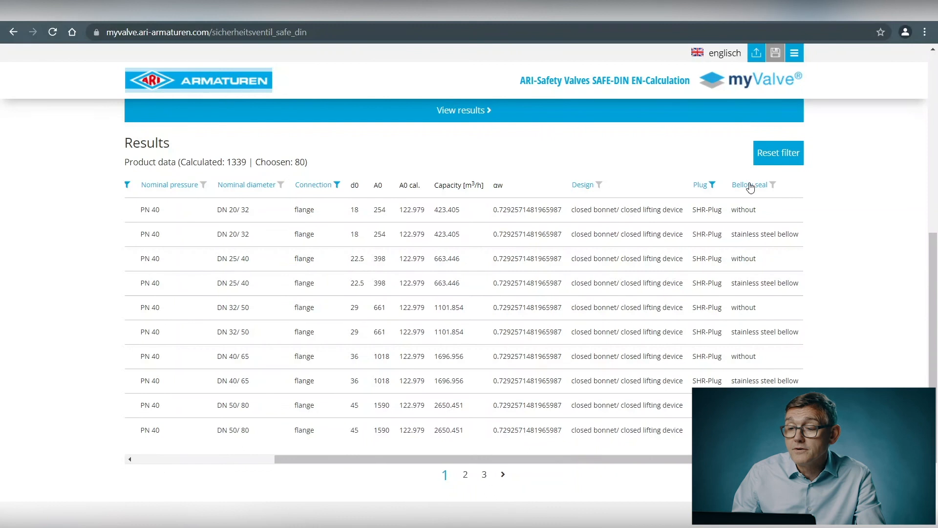
# Filter the safety valve results by bellow seal to valves without a bellow
pyautogui.click(750, 188)
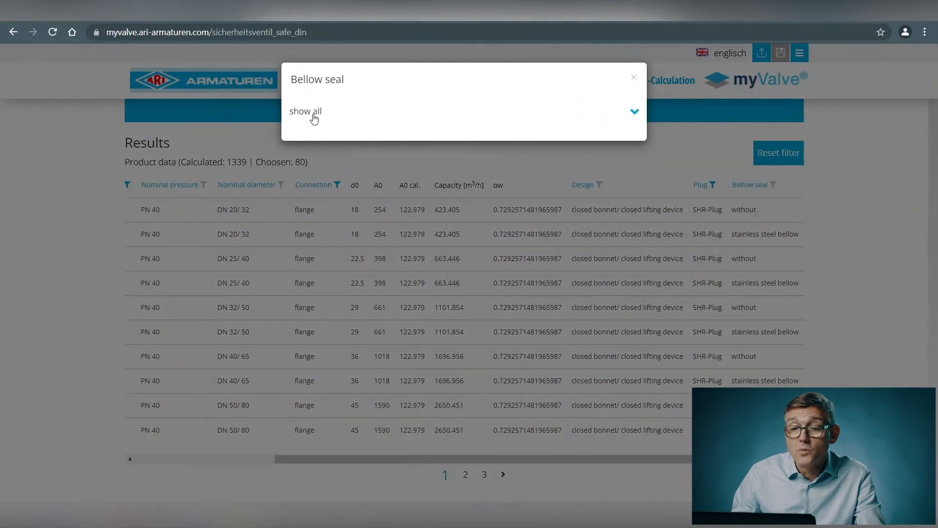
pyautogui.click(314, 119)
pyautogui.click(317, 159)
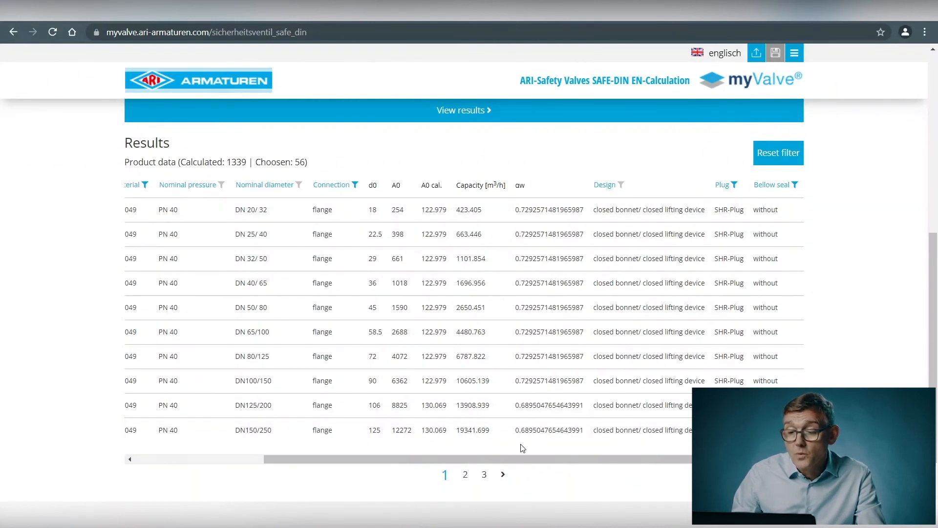
# Select the DN 20/32 EN-JS1049 valve with SHR-Plug and no bellow, and review its product details
pyautogui.moveTo(520, 457); pyautogui.dragTo(380, 457)
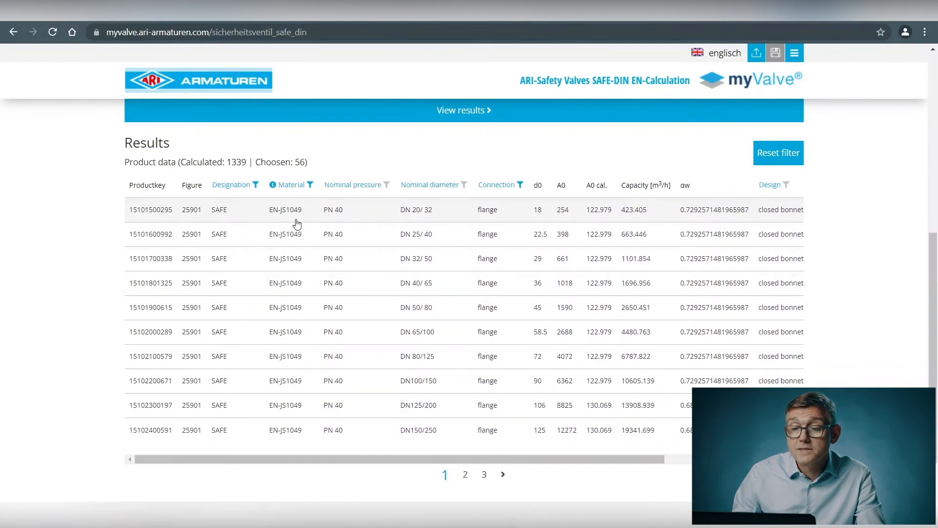
pyautogui.click(429, 214)
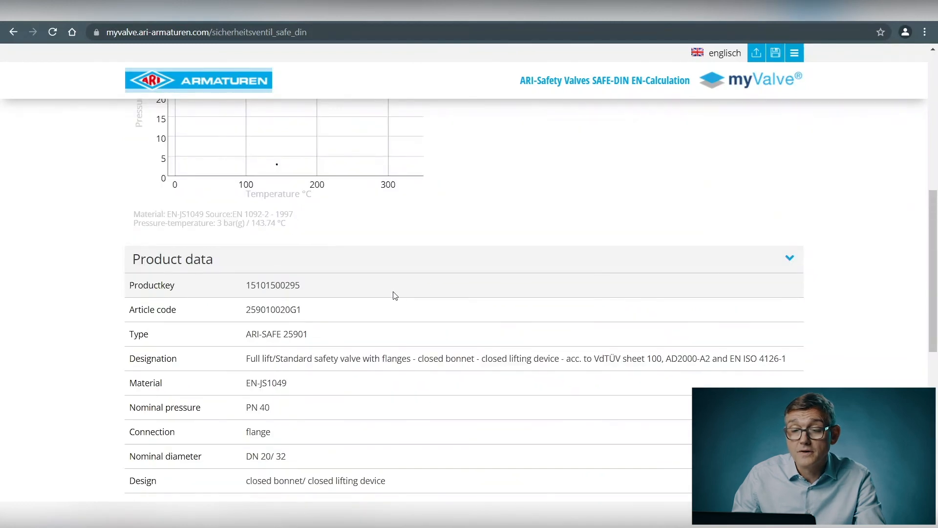
pyautogui.scroll(-4, 395, 295)
pyautogui.scroll(1, 394, 295)
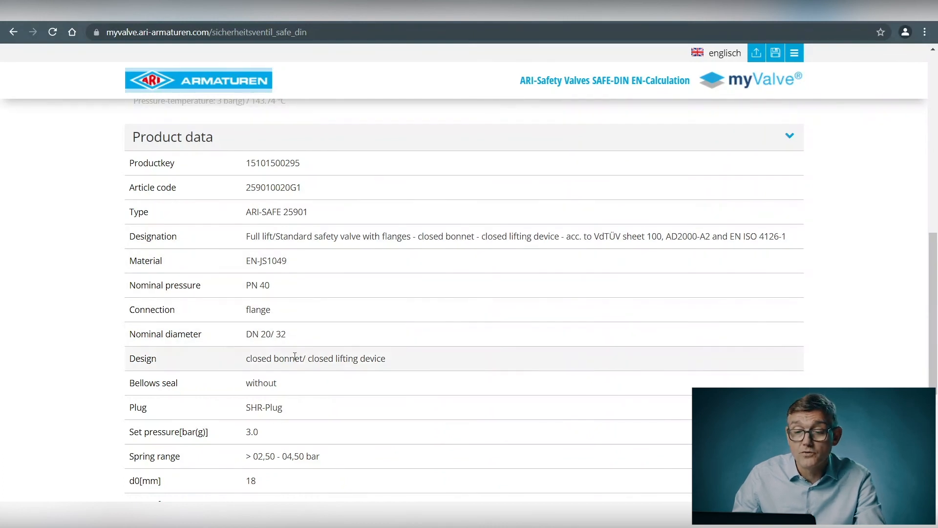
pyautogui.scroll(-1, 293, 371)
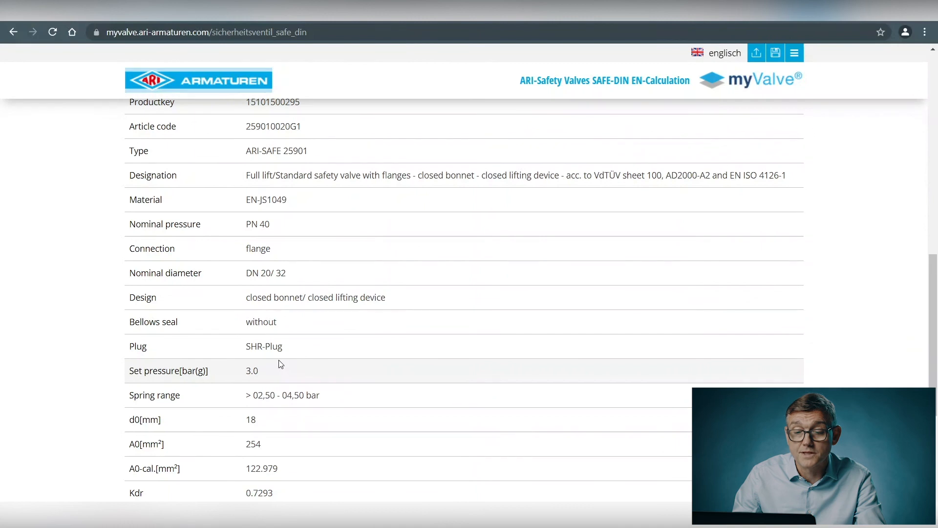
pyautogui.scroll(-2, 281, 364)
pyautogui.scroll(8, 281, 364)
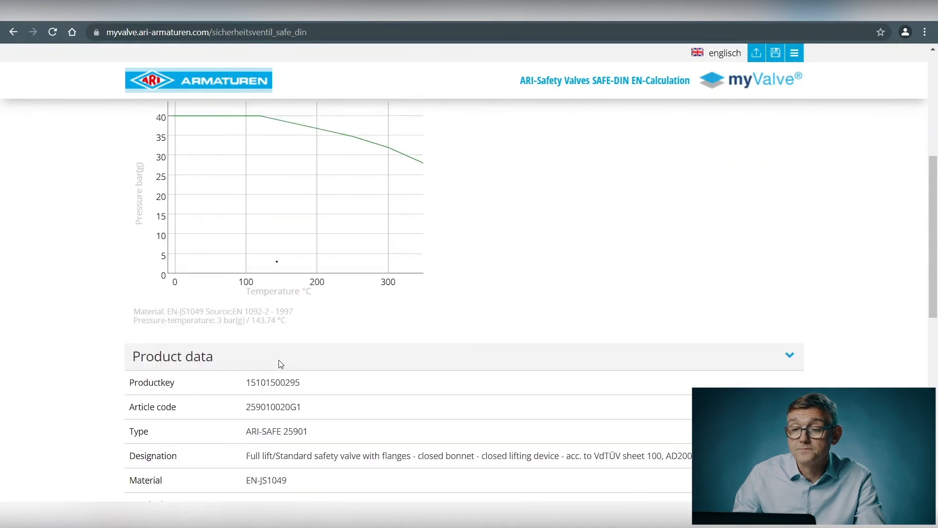
pyautogui.scroll(3, 281, 364)
pyautogui.scroll(3, 281, 364)
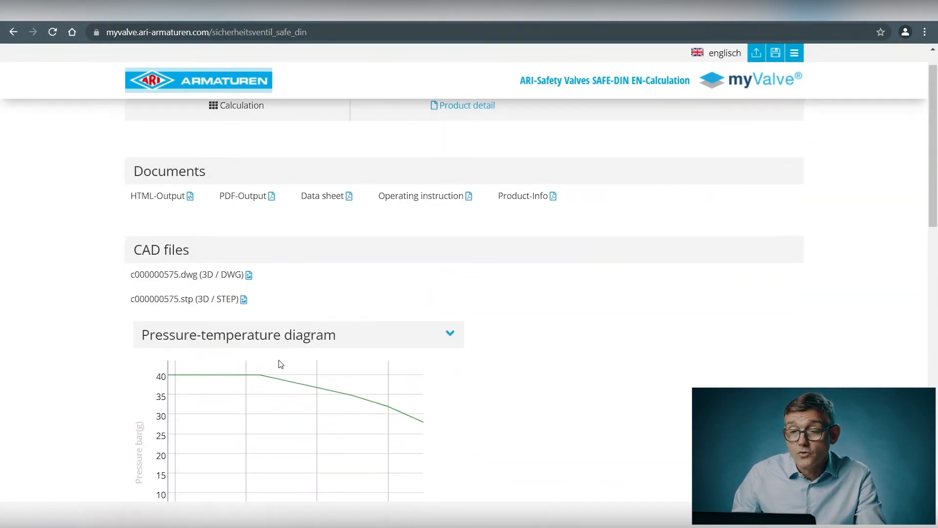
# Save the safety valve calculation with the description Test 1 and TAG-No. 789
pyautogui.click(776, 53)
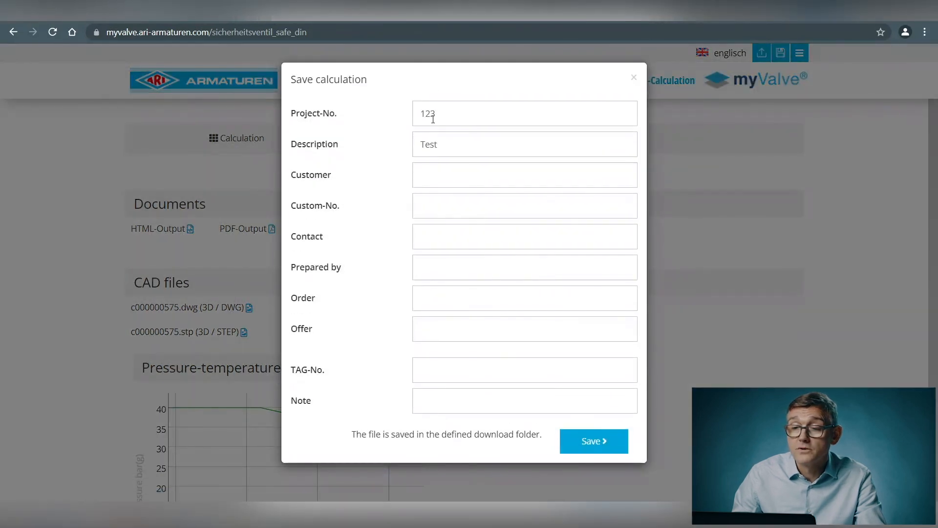
pyautogui.click(443, 116)
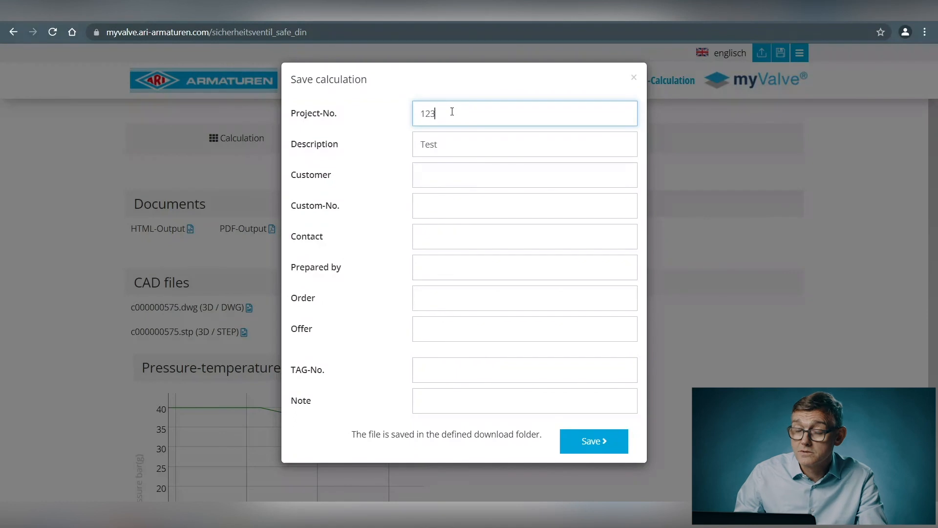
pyautogui.click(441, 147)
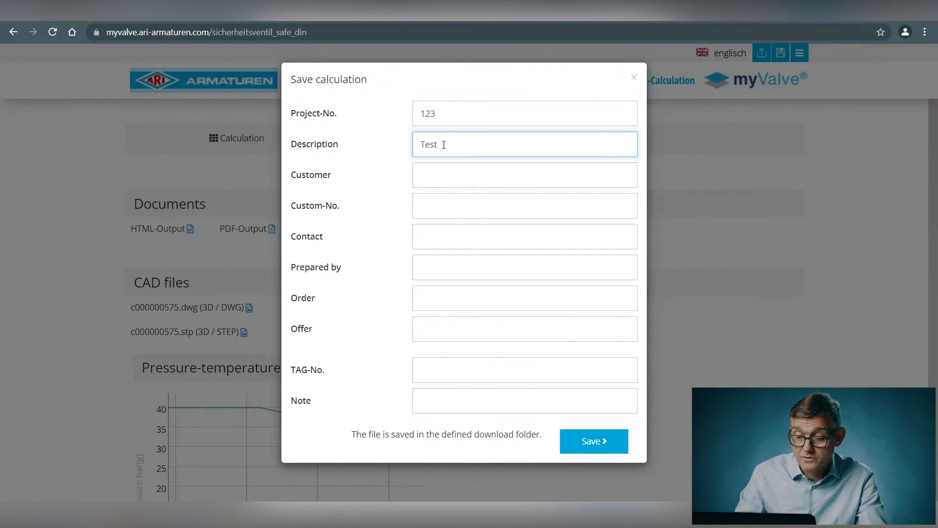
pyautogui.write('1')
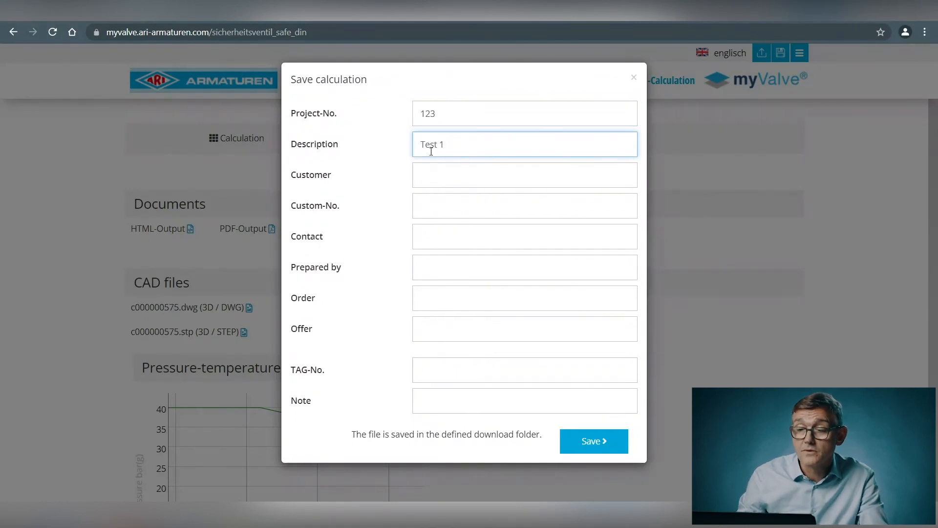
pyautogui.click(433, 376)
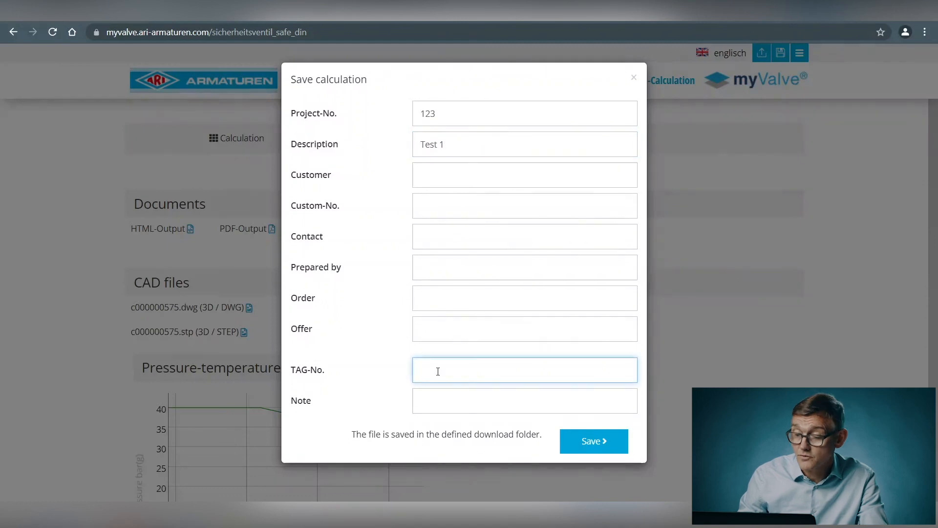
pyautogui.write('789')
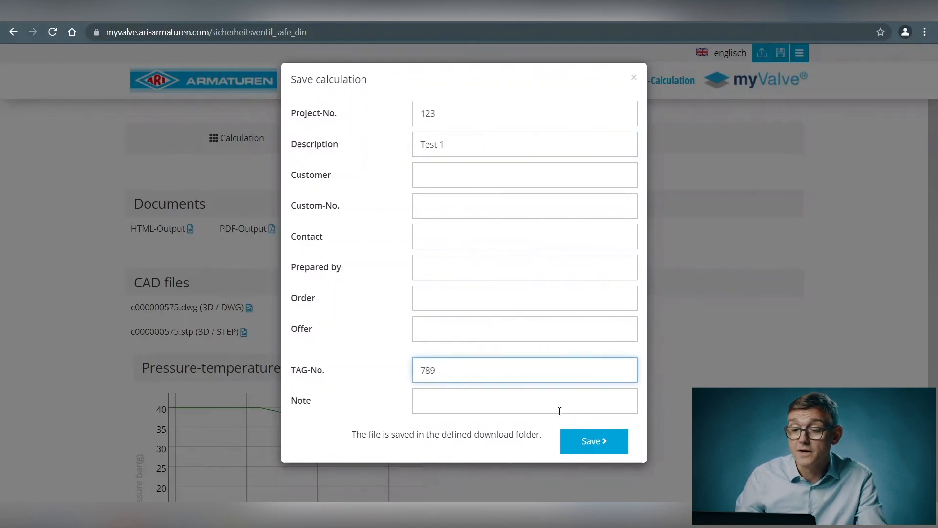
pyautogui.click(596, 442)
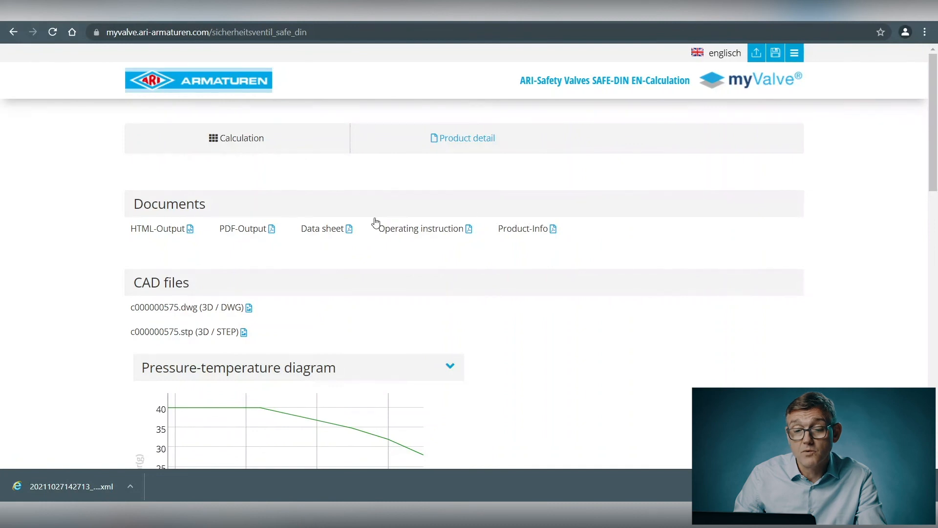
pyautogui.click(755, 54)
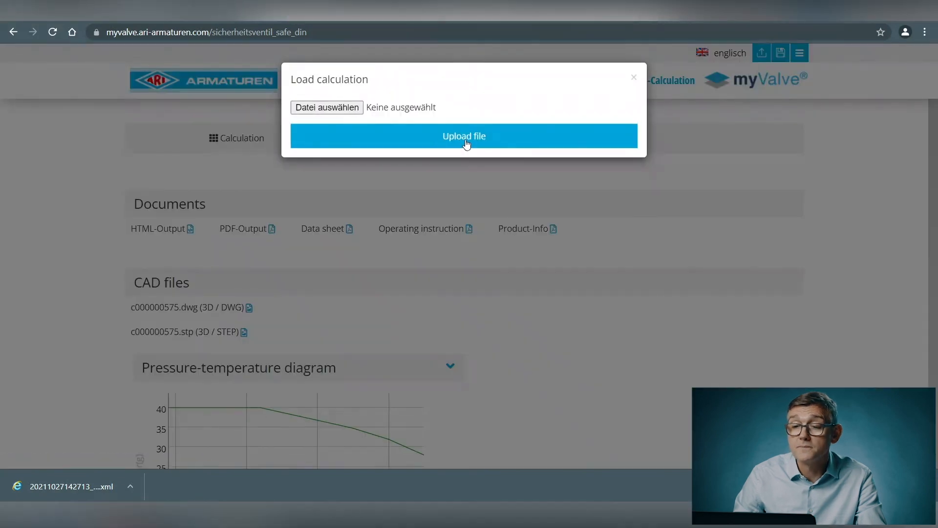
pyautogui.click(321, 109)
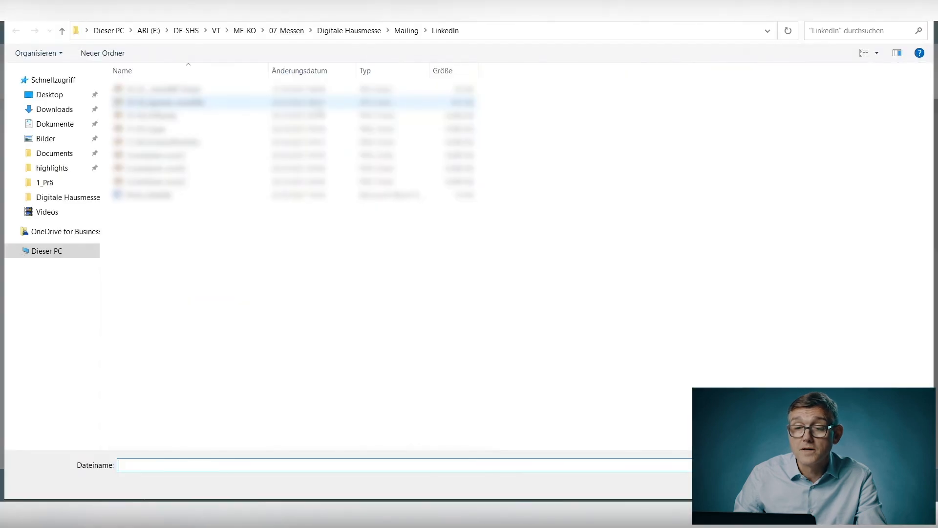
pyautogui.click(55, 112)
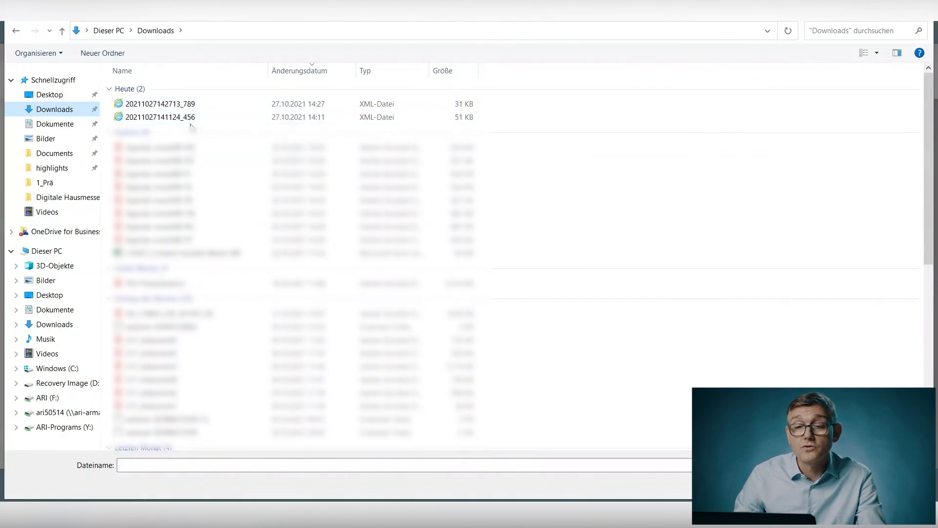
pyautogui.click(157, 119)
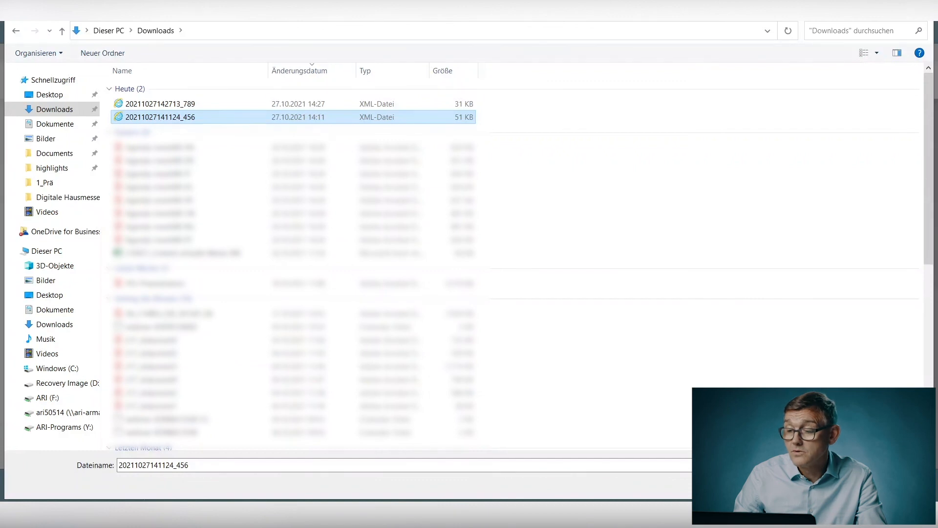
pyautogui.press('Return')
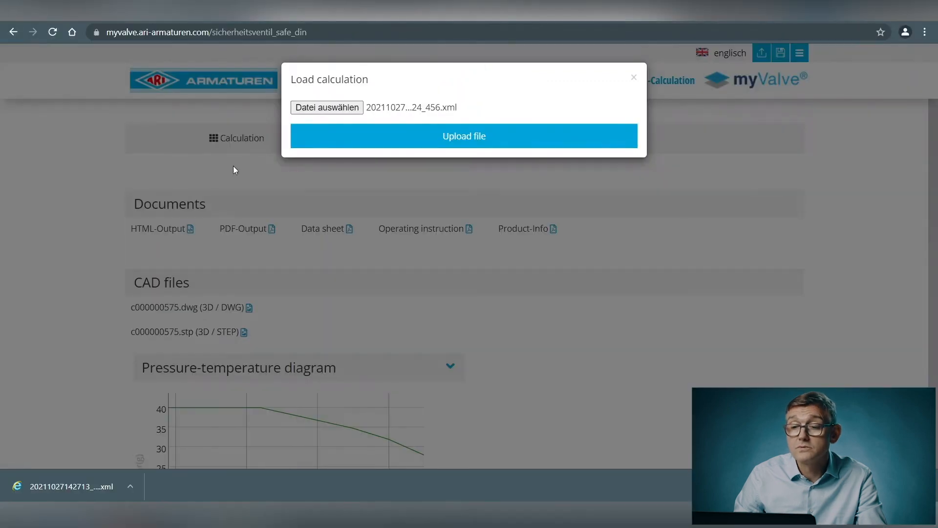
pyautogui.click(449, 141)
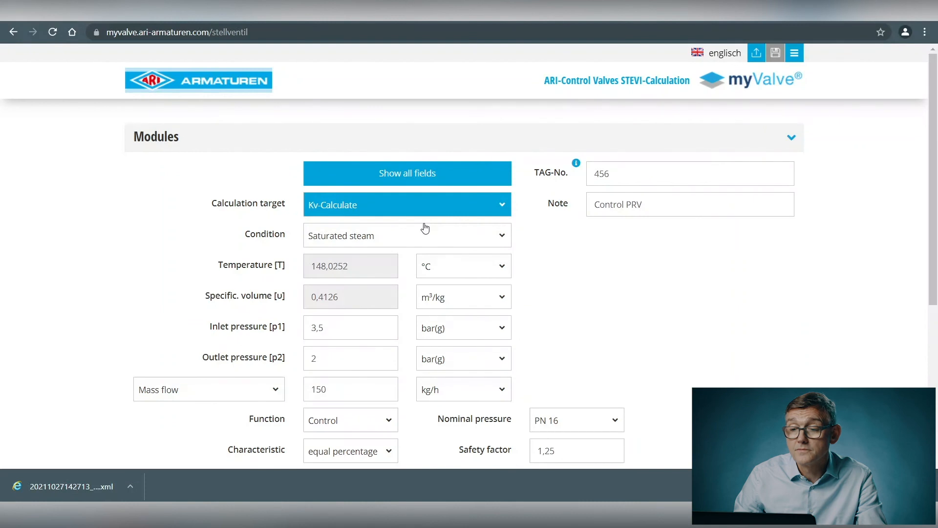
# Check the loaded calculation's inputs, then open the DN 25 EN-JS1049 control valve from the results and review its product data
pyautogui.scroll(-3, 425, 228)
pyautogui.scroll(3, 425, 228)
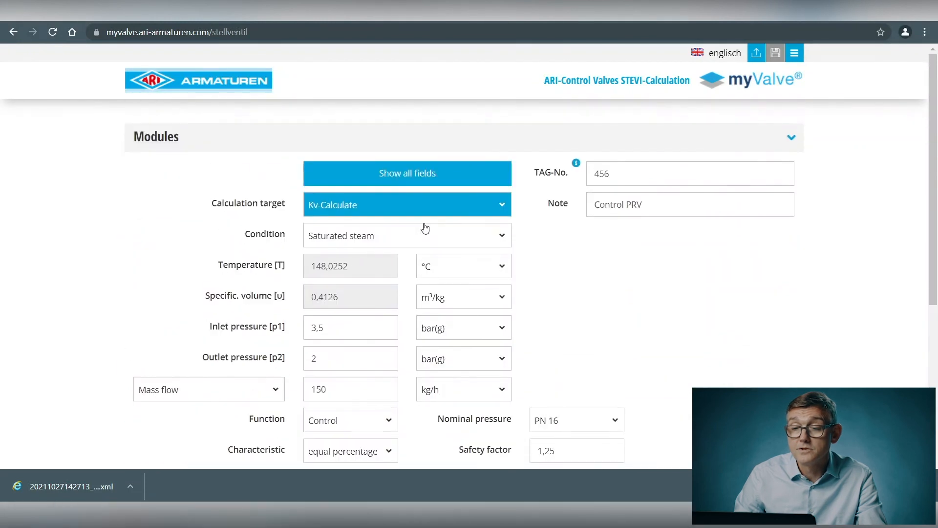
pyautogui.scroll(-1, 425, 228)
pyautogui.scroll(1, 425, 227)
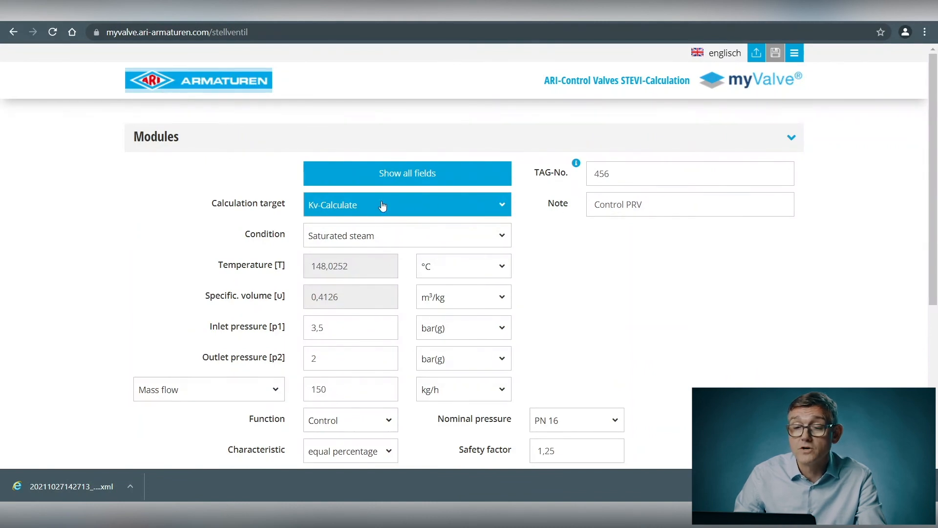
pyautogui.scroll(-3, 383, 206)
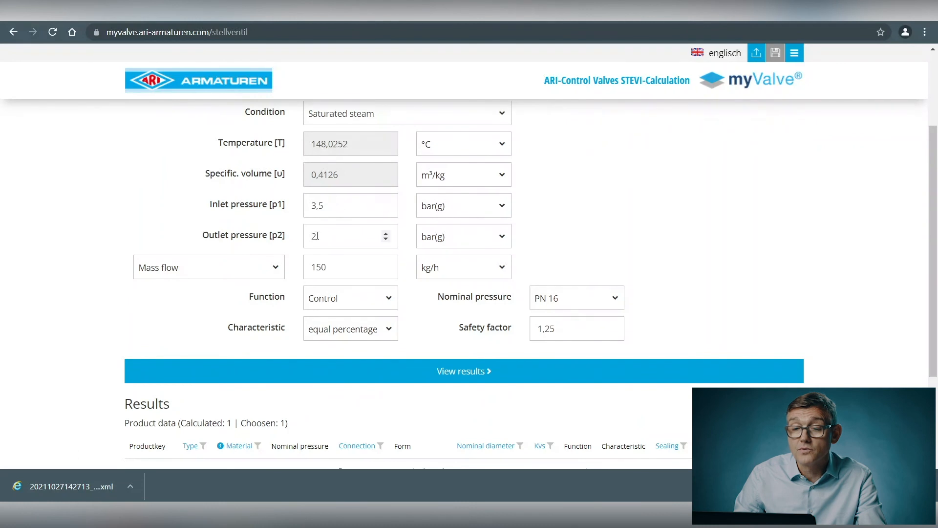
pyautogui.scroll(-3, 324, 239)
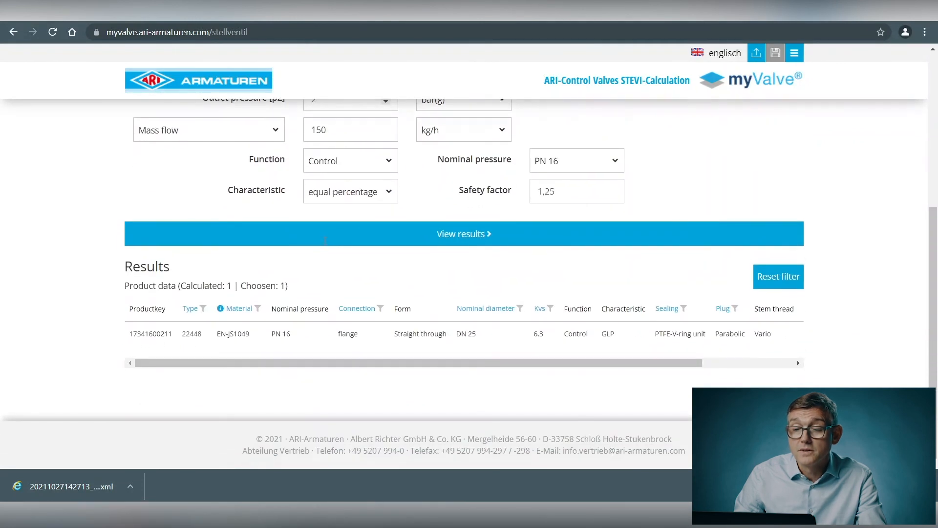
pyautogui.click(247, 335)
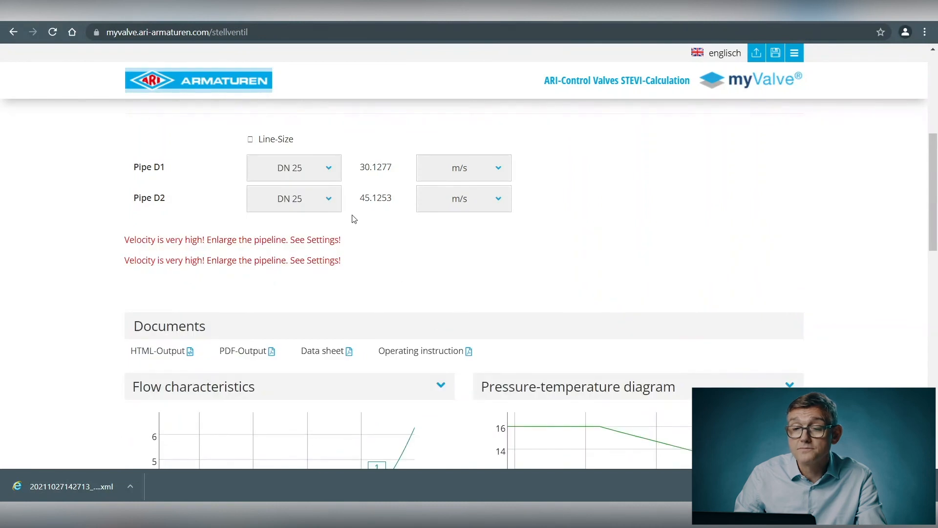
pyautogui.scroll(-10, 353, 215)
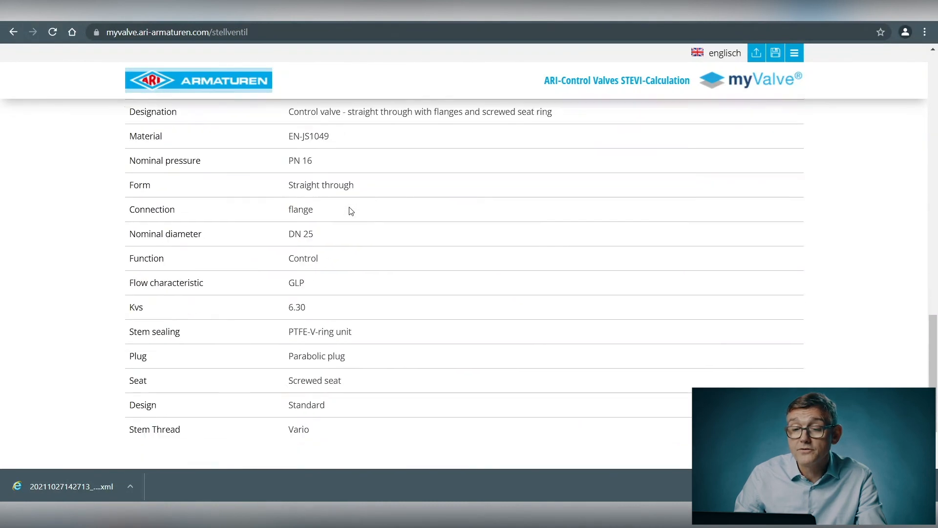
pyautogui.scroll(3, 348, 210)
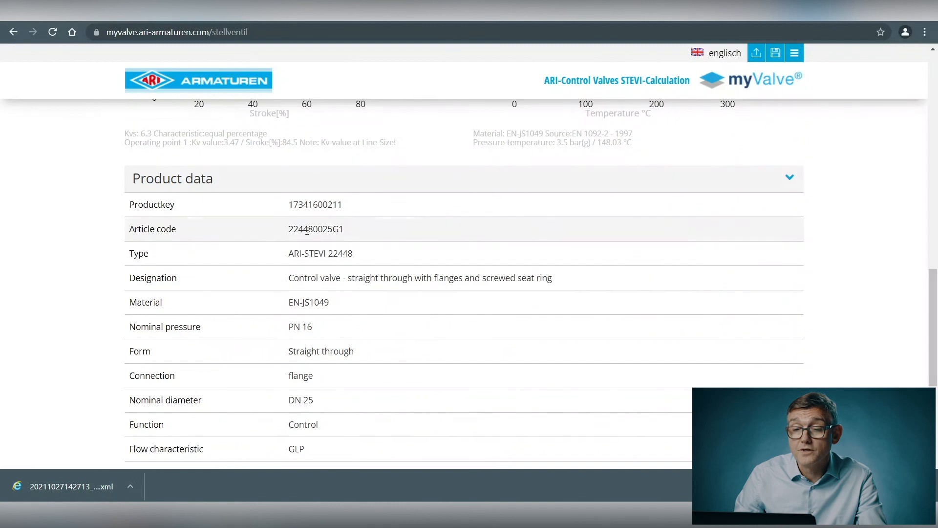
pyautogui.scroll(-2, 330, 406)
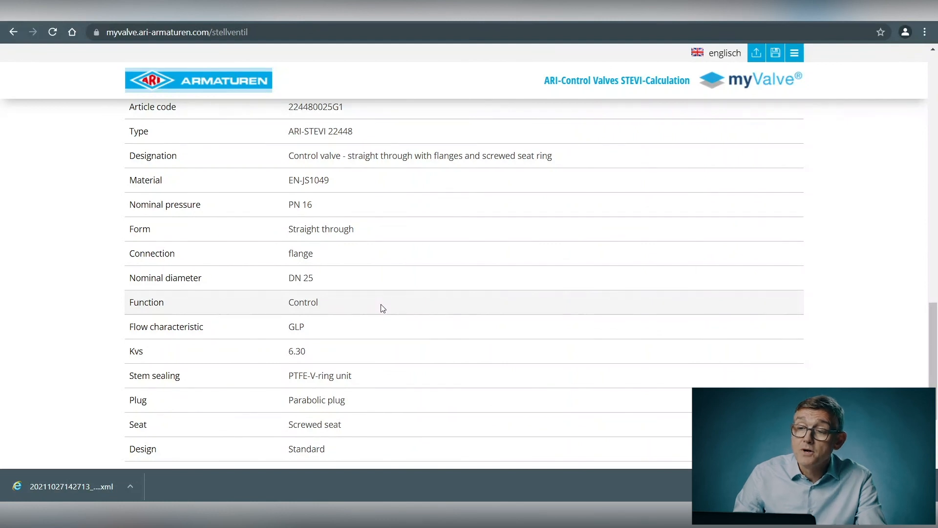
pyautogui.scroll(1, 377, 244)
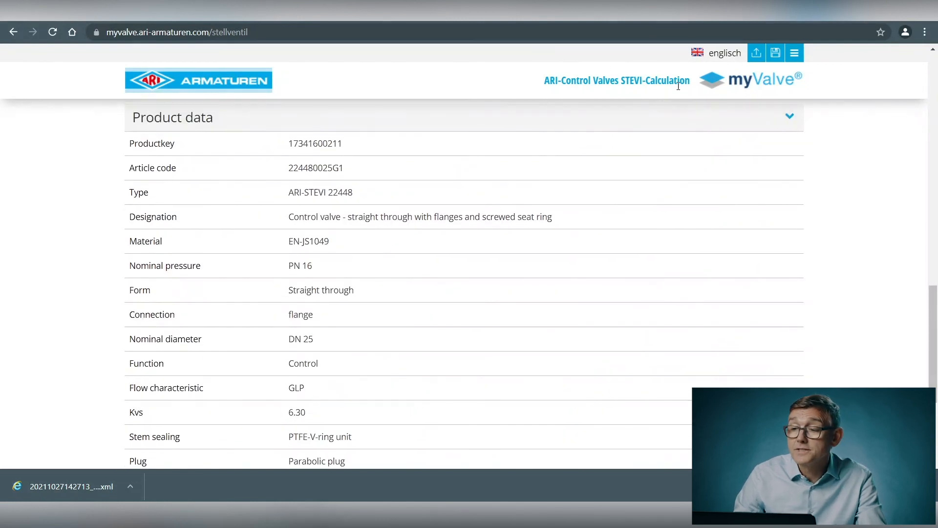